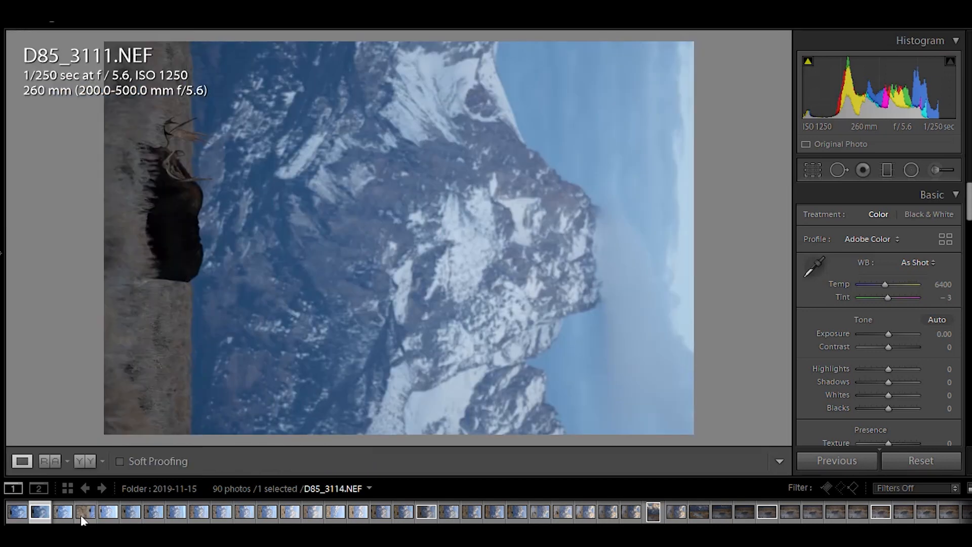
Browse the filmstrip photos one by one to review the moose and mountain shots.
click(81, 515)
click(135, 514)
click(161, 508)
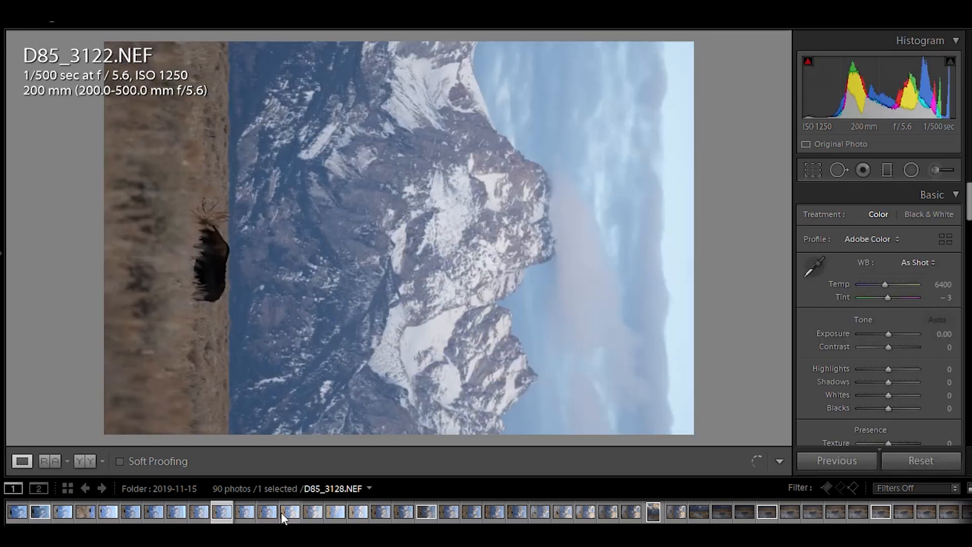
click(281, 513)
click(315, 510)
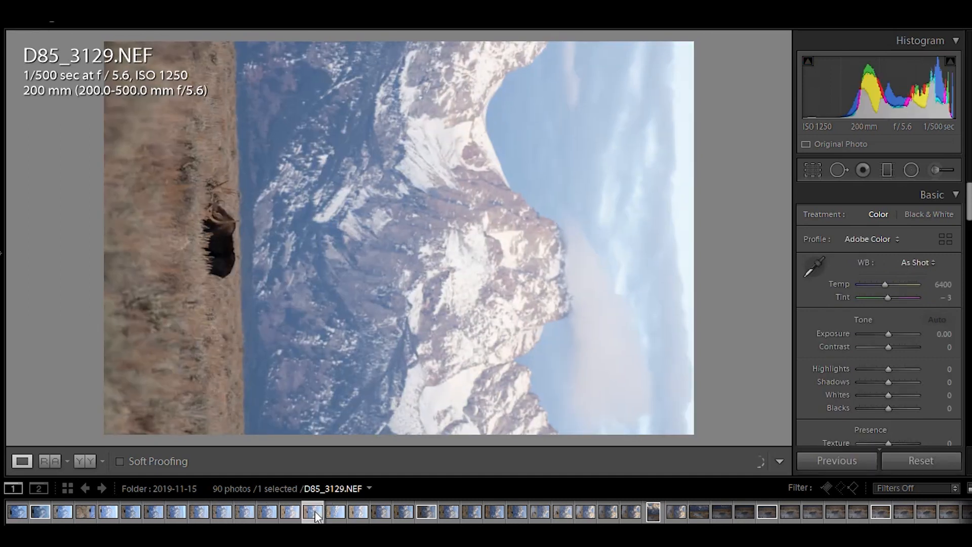
click(388, 512)
click(426, 513)
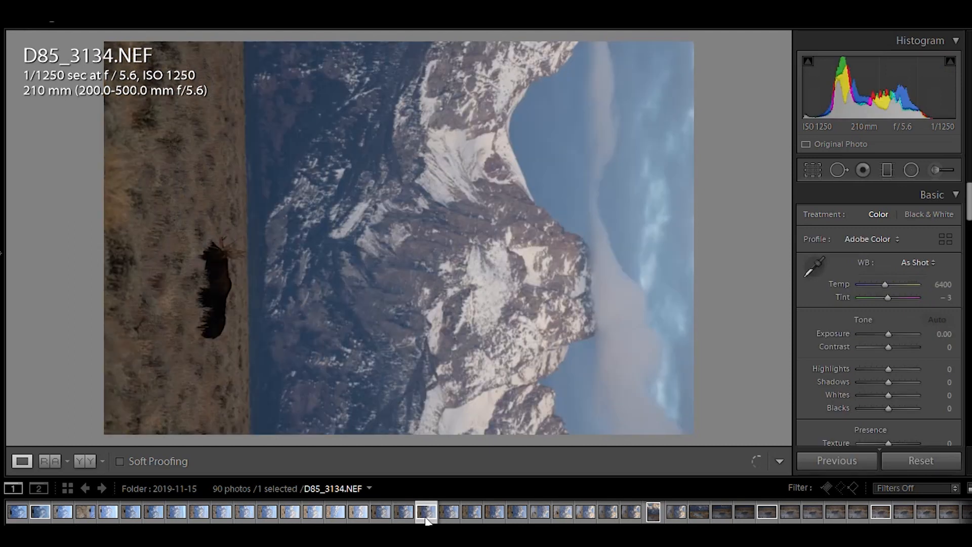
click(521, 515)
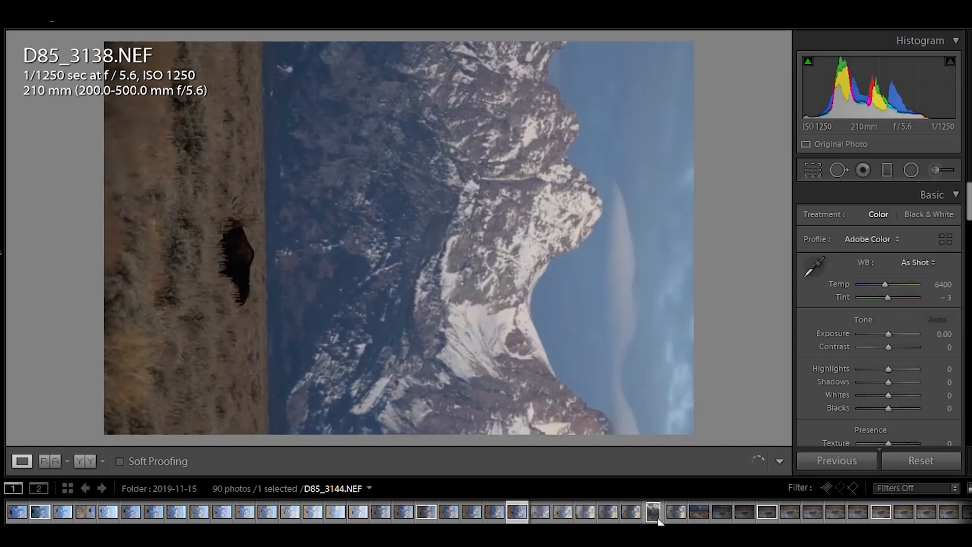
click(654, 516)
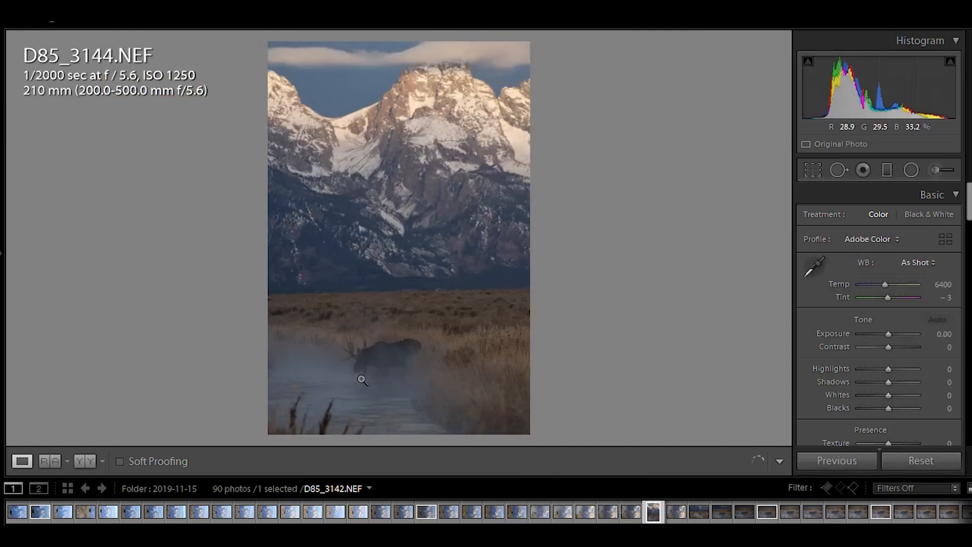
click(721, 515)
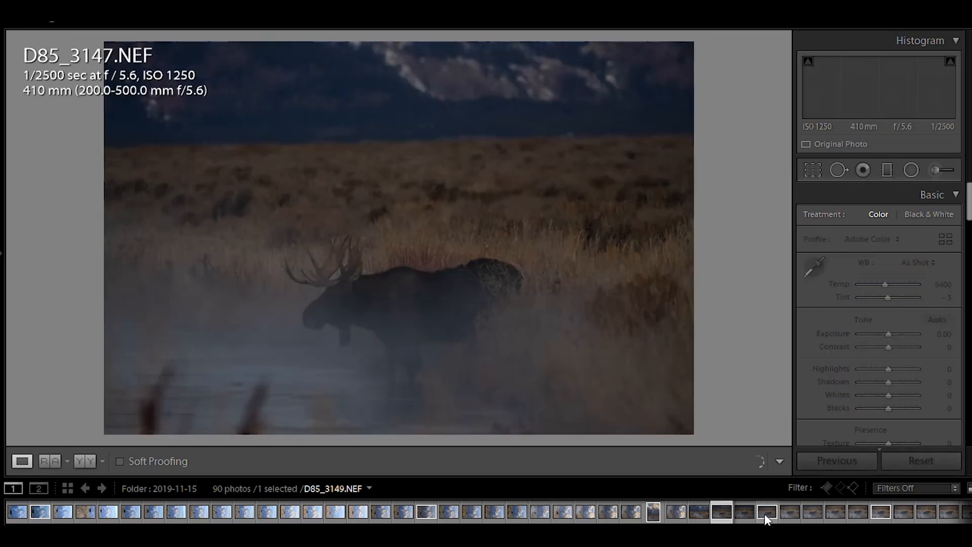
click(765, 515)
click(765, 513)
click(790, 516)
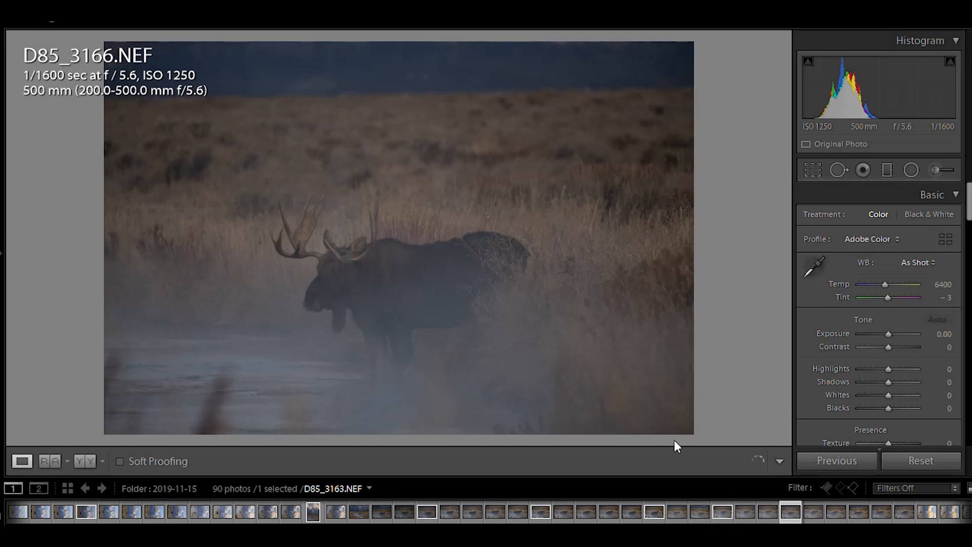
click(721, 512)
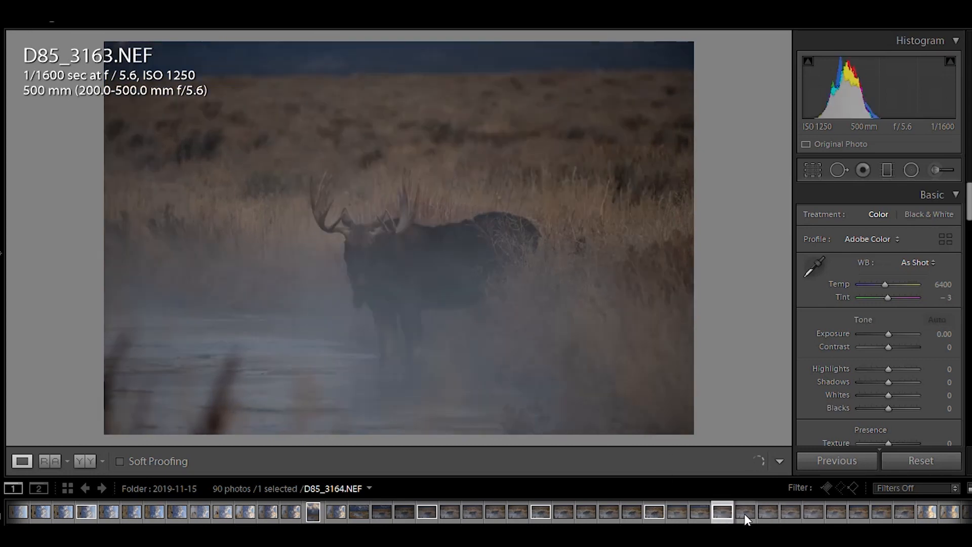
click(734, 512)
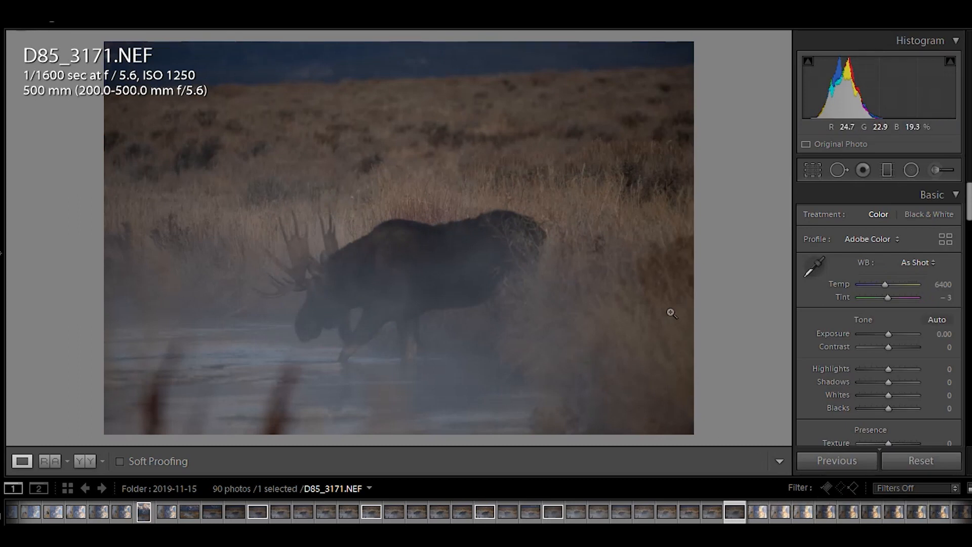
click(758, 513)
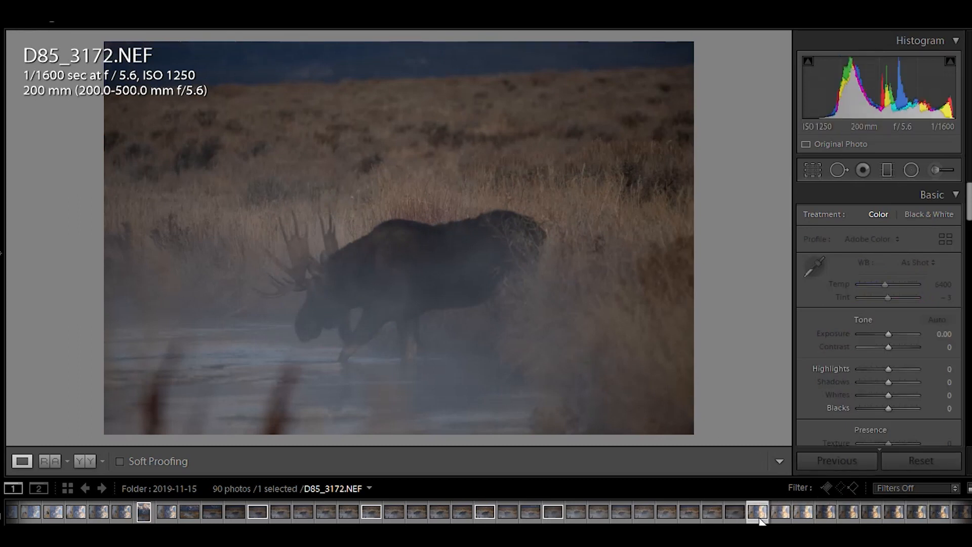
click(781, 513)
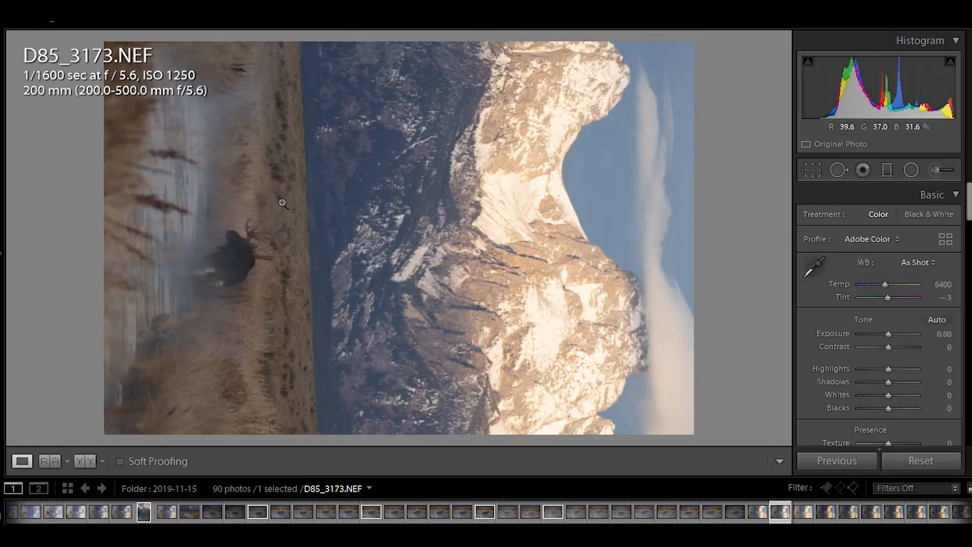
click(804, 513)
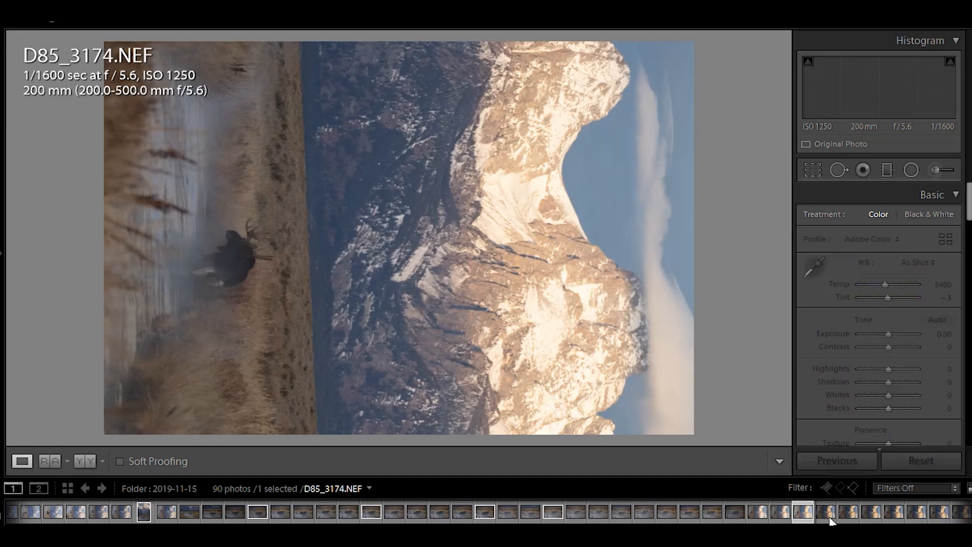
click(872, 512)
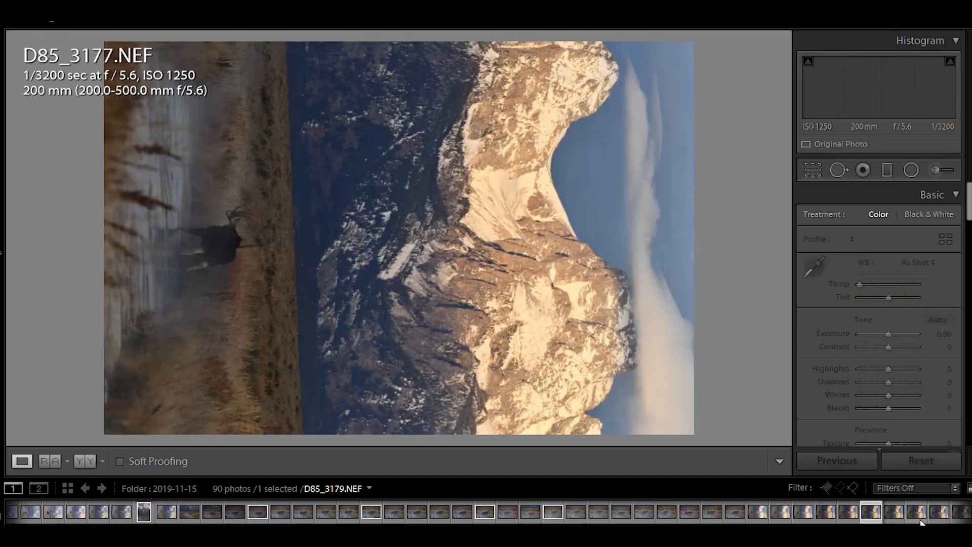
click(918, 513)
Scroll along the filmstrip to review the later shots, then return to its first photos.
scroll(924, 513, down, 3)
click(764, 514)
click(898, 514)
scroll(898, 514, down, 1)
click(898, 515)
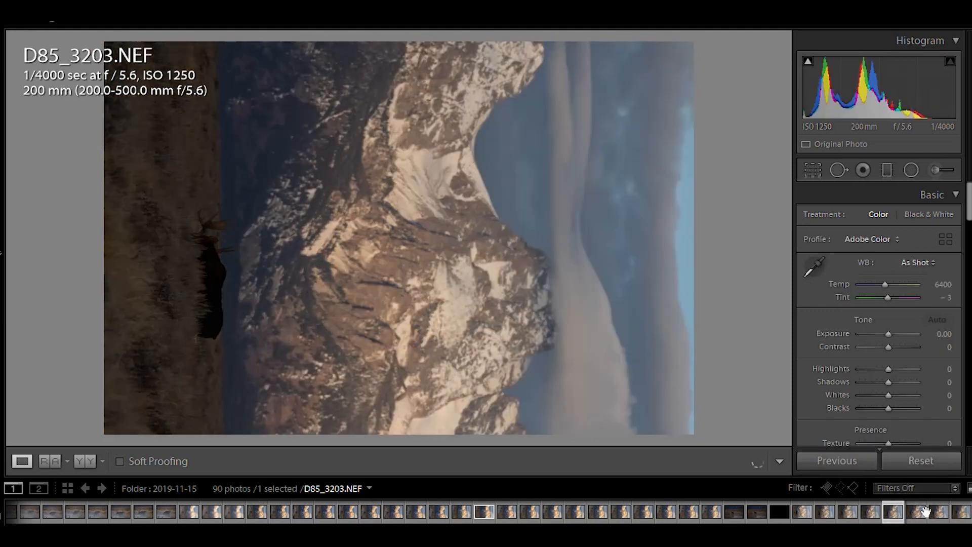
click(925, 513)
click(935, 514)
scroll(367, 511, up, 2)
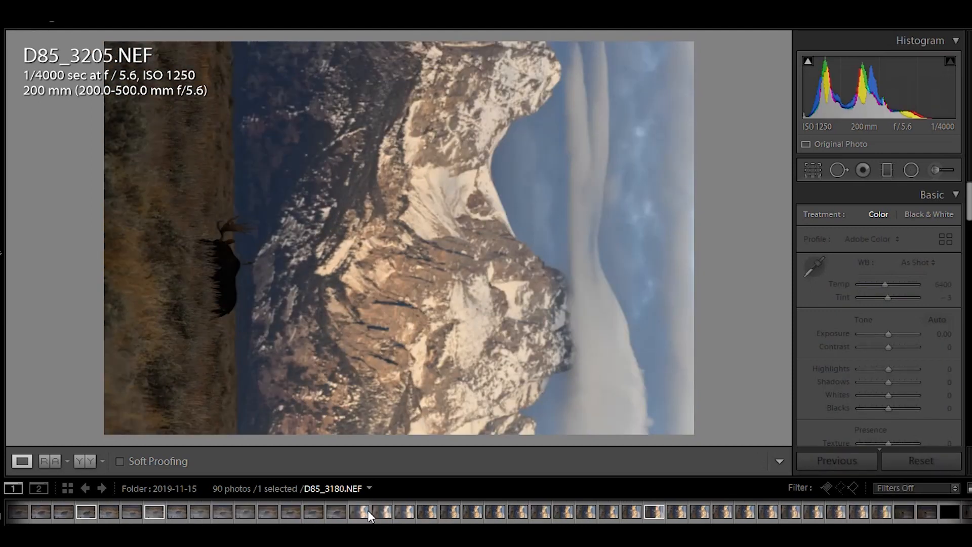
scroll(368, 511, up, 5)
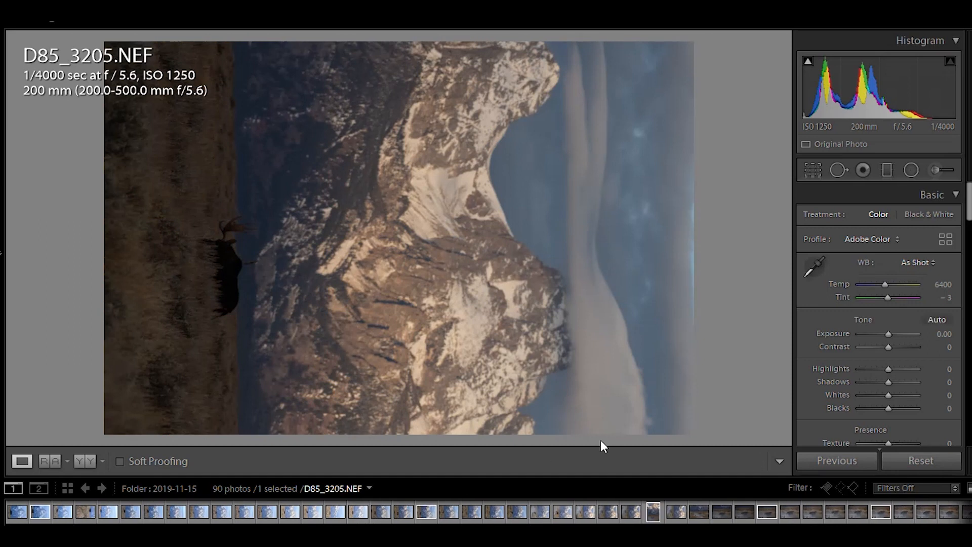
click(652, 512)
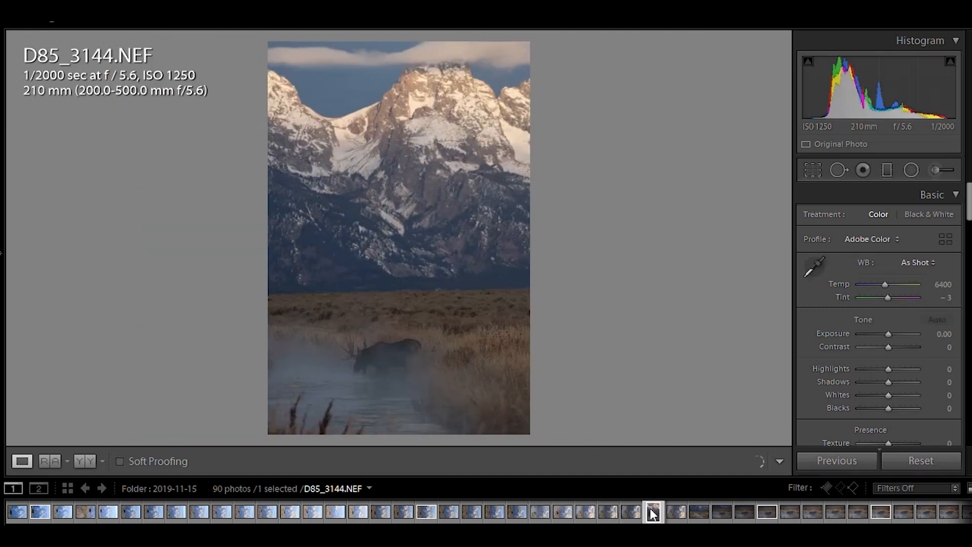
click(40, 512)
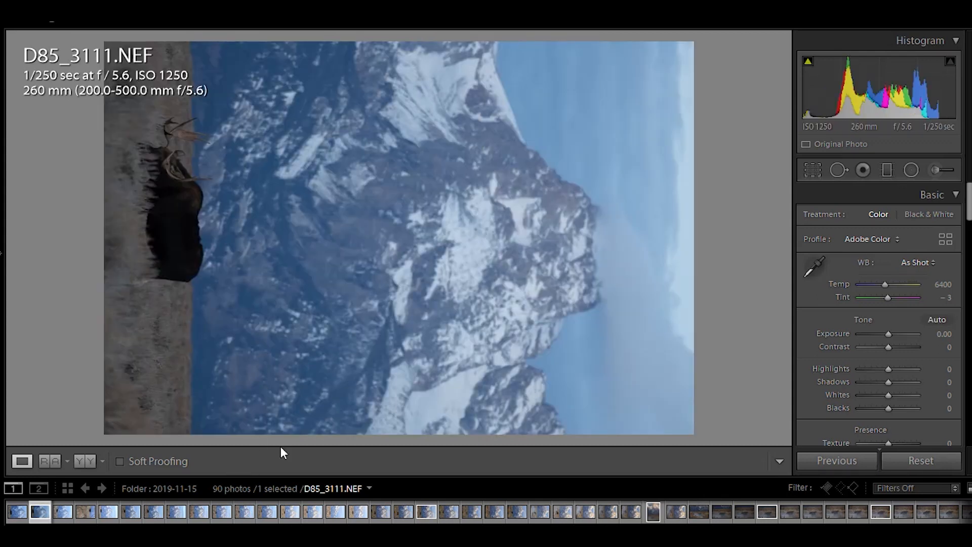
Flag photo D85_3128 as a pick.
click(294, 517)
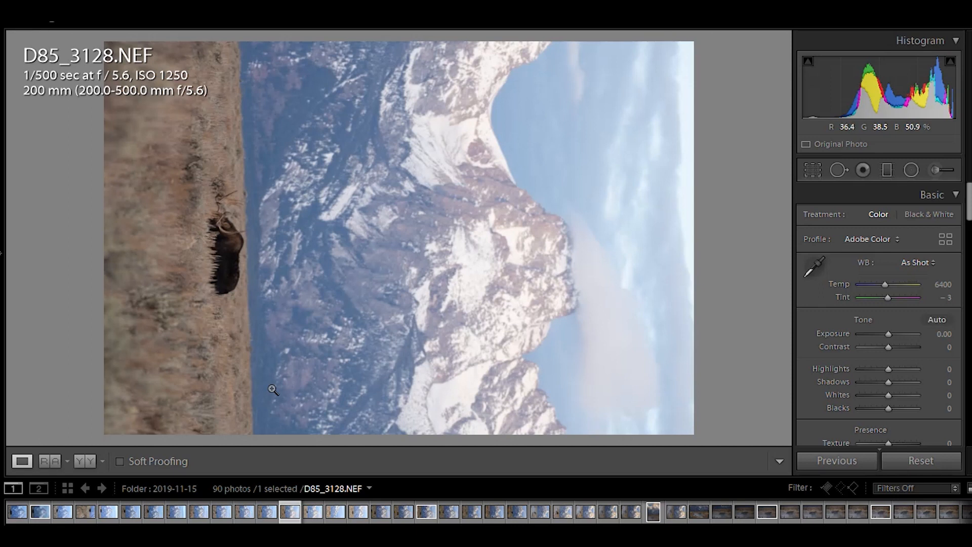
key(p)
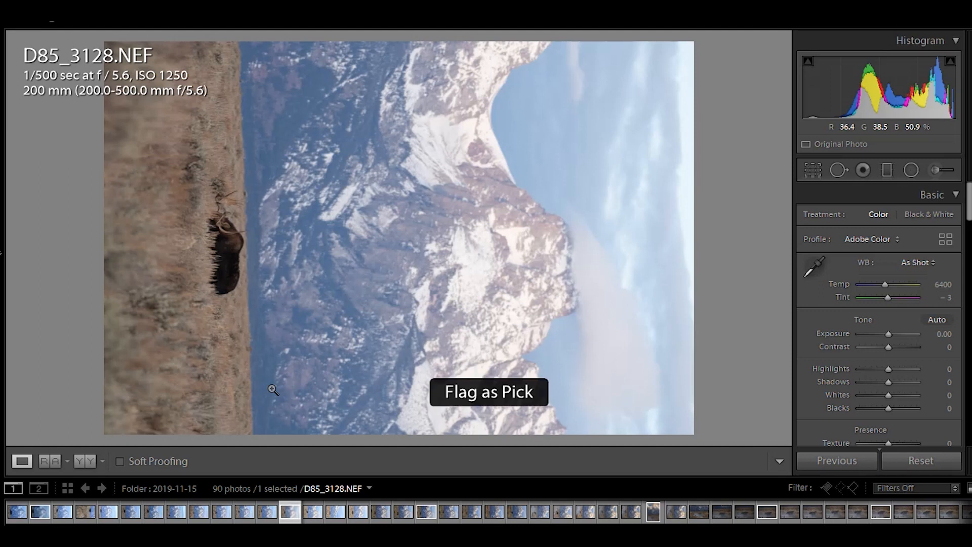
right_click(295, 520)
mouse_move(383, 241)
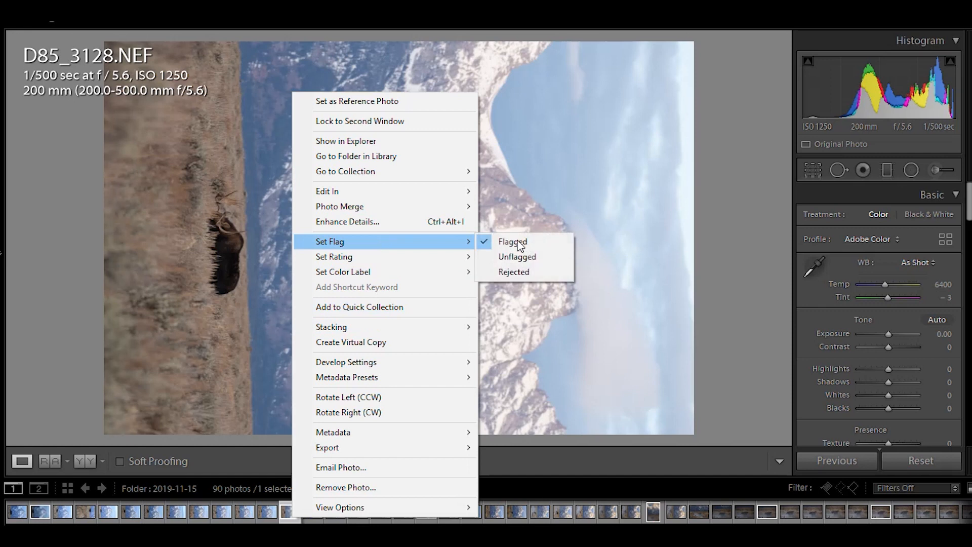
click(545, 247)
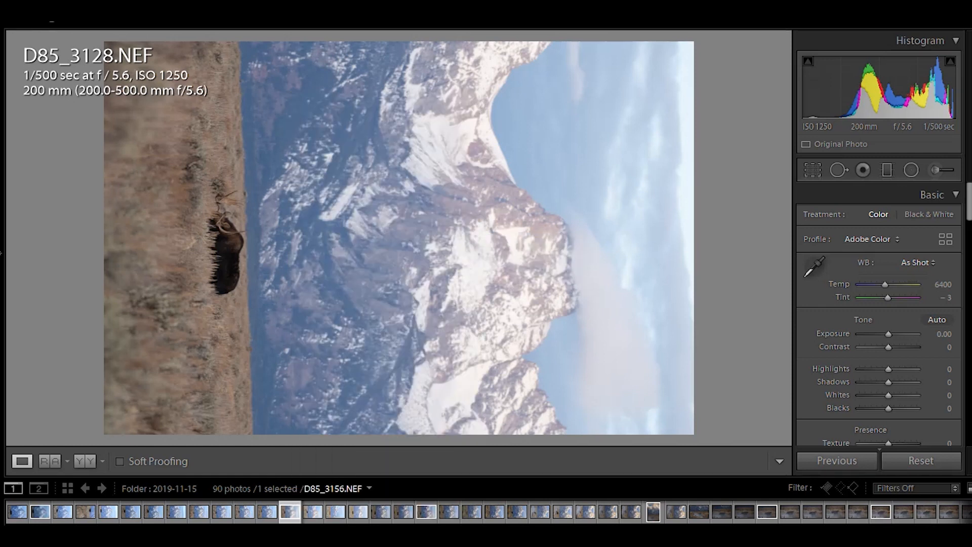
Filter the filmstrip to show only Flagged photos.
click(928, 488)
click(801, 360)
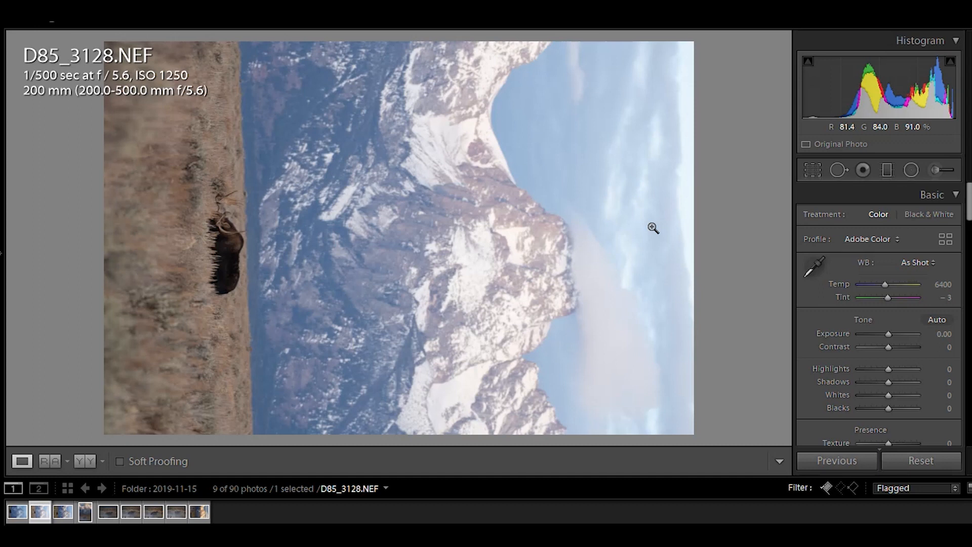
Unflag photos D85_3128 and D85_3134 to drop them from the flagged set.
key(u)
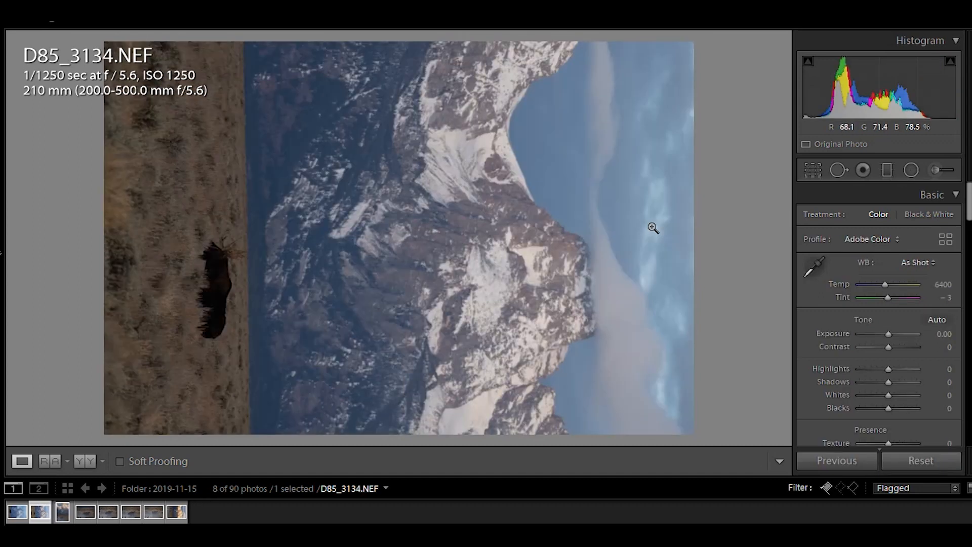
click(17, 512)
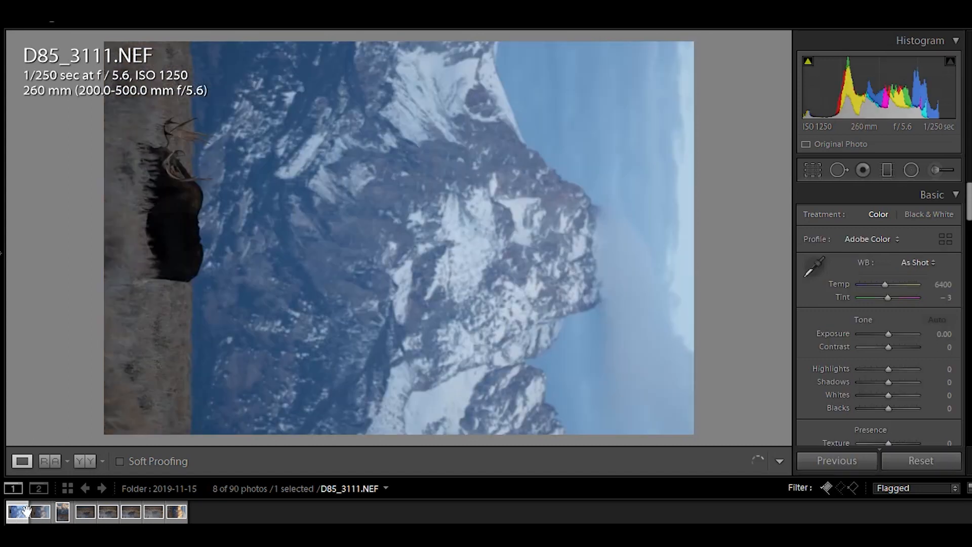
click(41, 512)
right_click(38, 512)
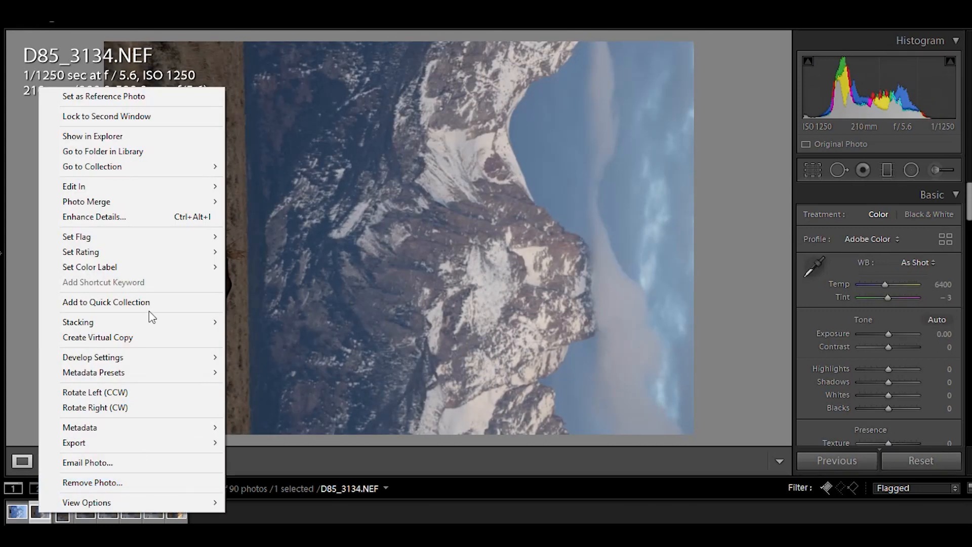
mouse_move(166, 239)
click(247, 253)
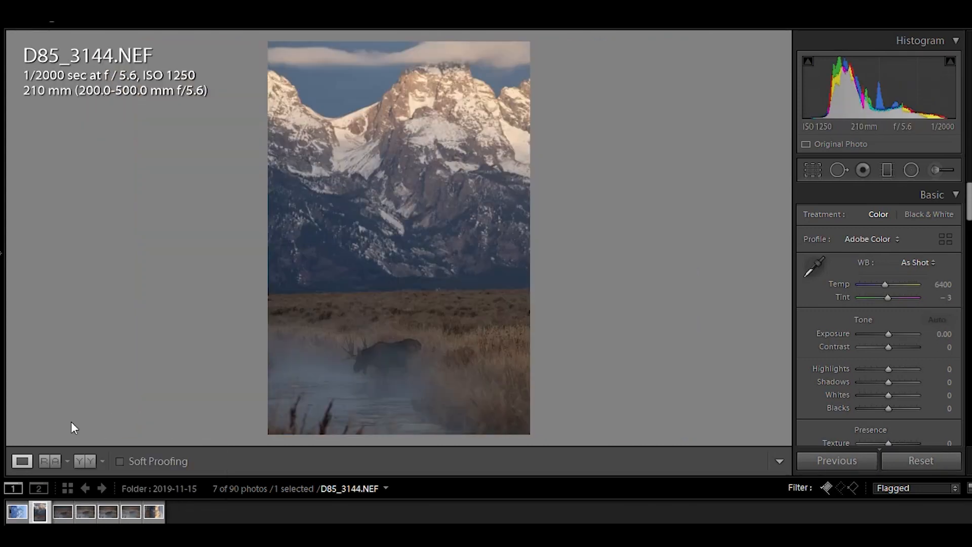
Review each of the remaining flagged photos in the filmstrip.
click(66, 513)
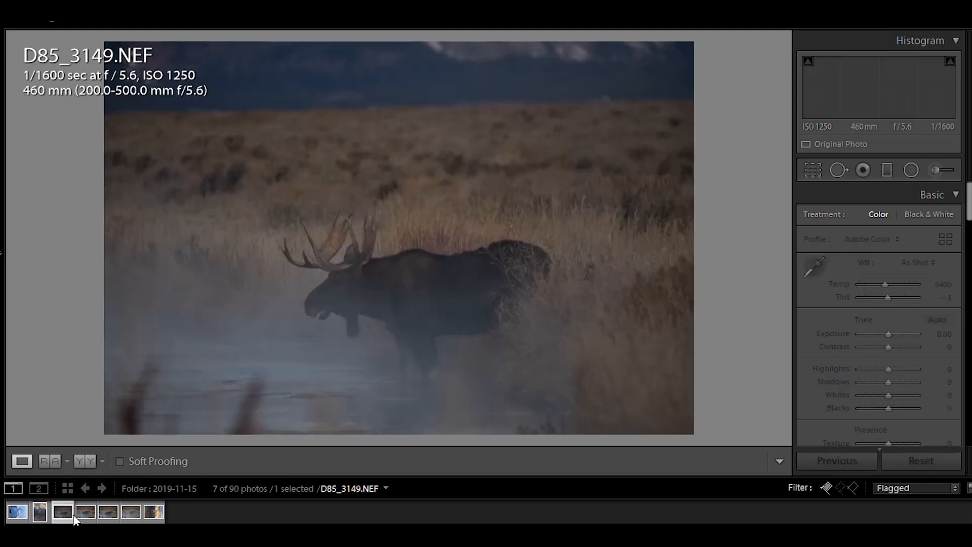
click(86, 514)
click(115, 512)
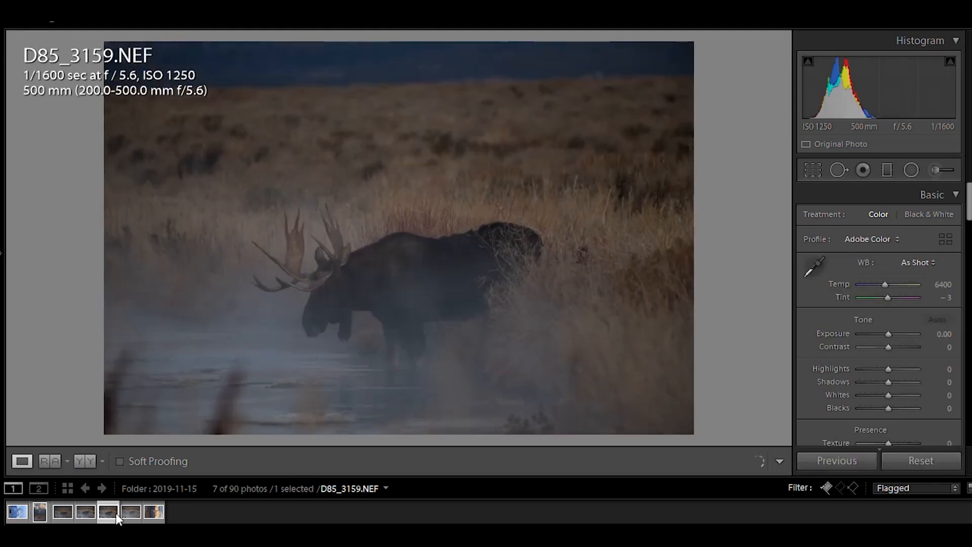
click(157, 520)
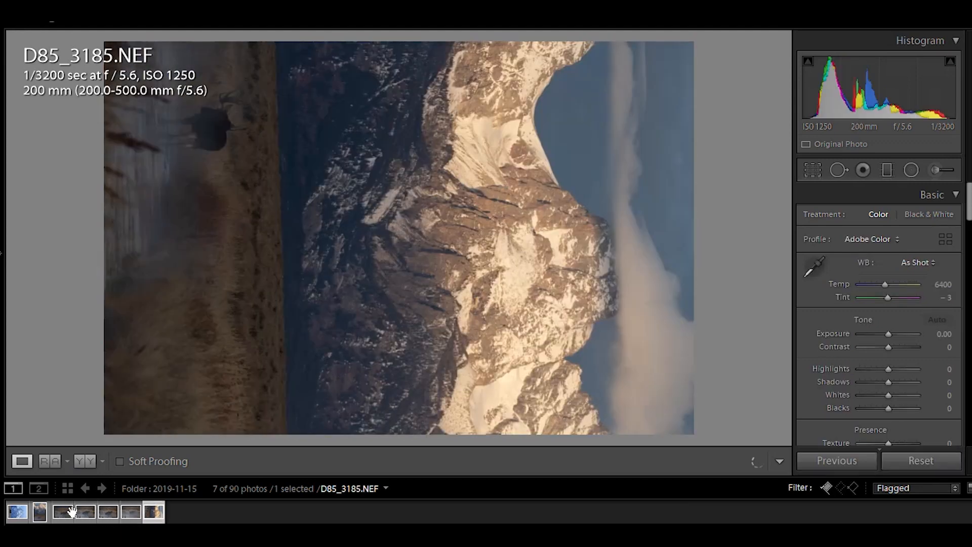
click(20, 521)
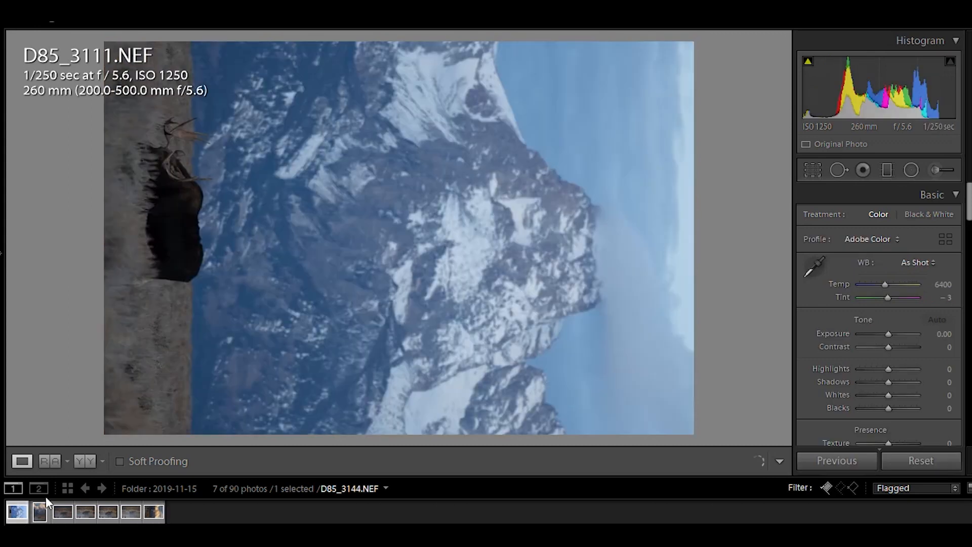
click(39, 516)
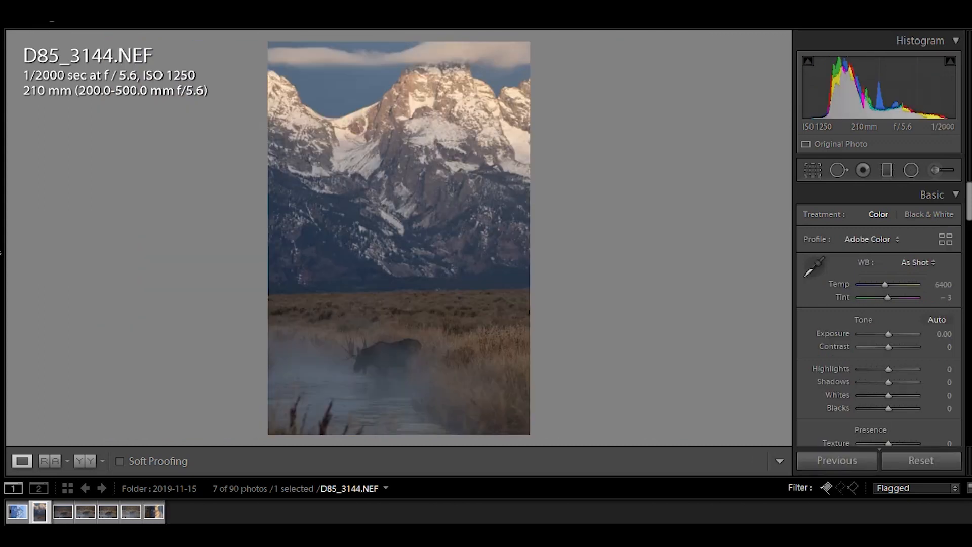
Open photo D85_3149 and enable Remove Chromatic Aberration and lens profile corrections.
click(63, 512)
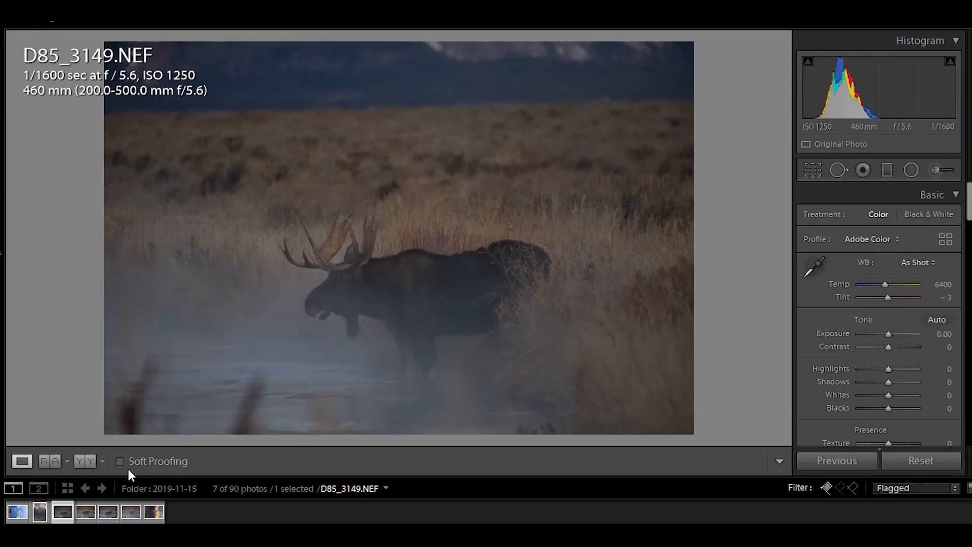
click(325, 316)
click(344, 276)
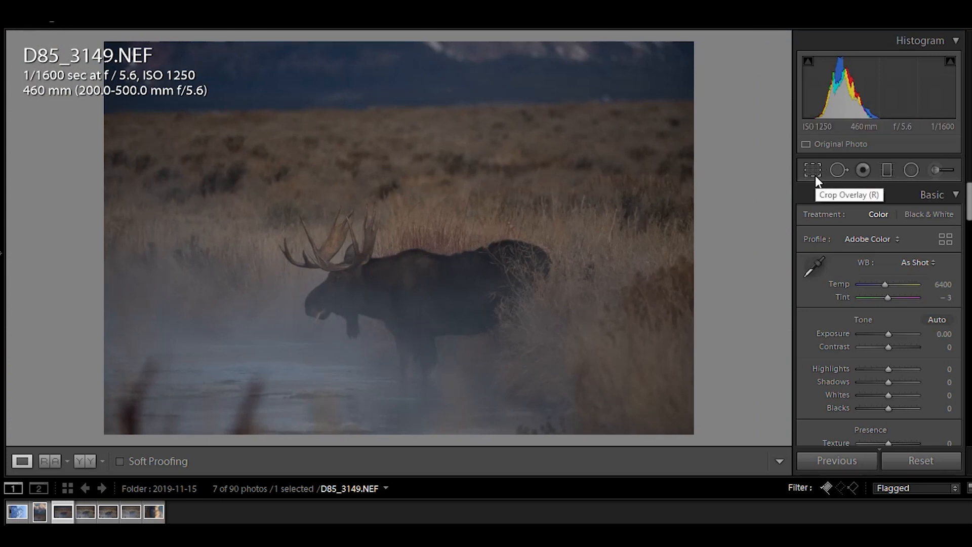
scroll(947, 218, down, 10)
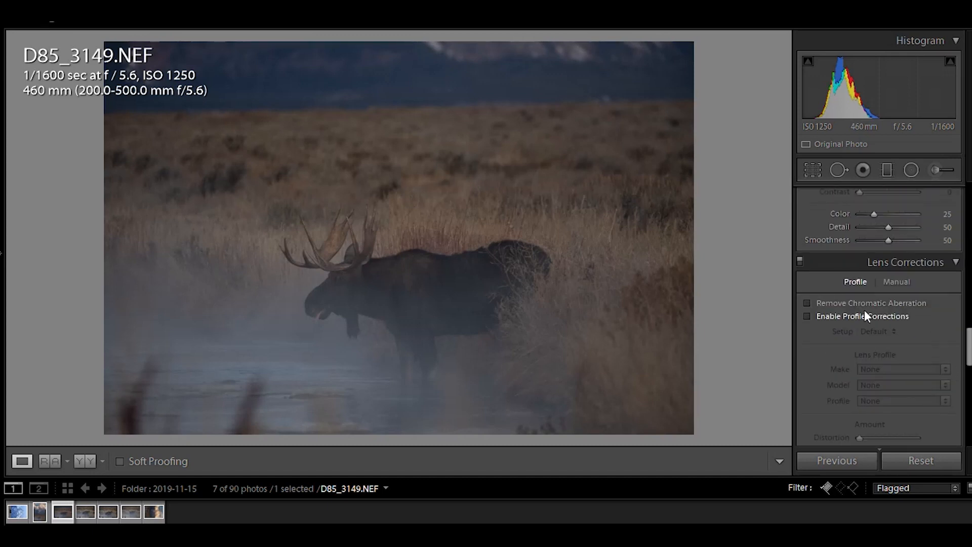
click(851, 304)
click(846, 317)
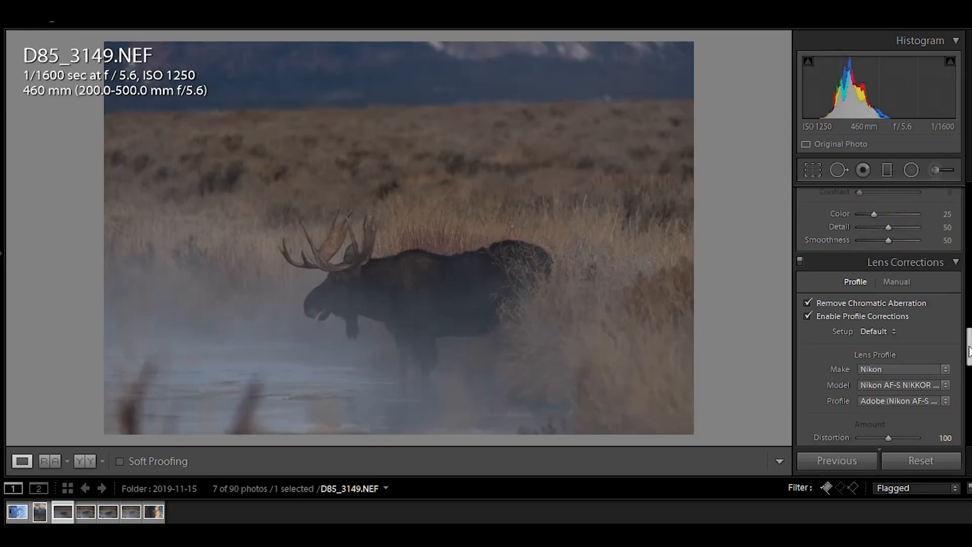
scroll(948, 330, up, 5)
scroll(852, 260, up, 3)
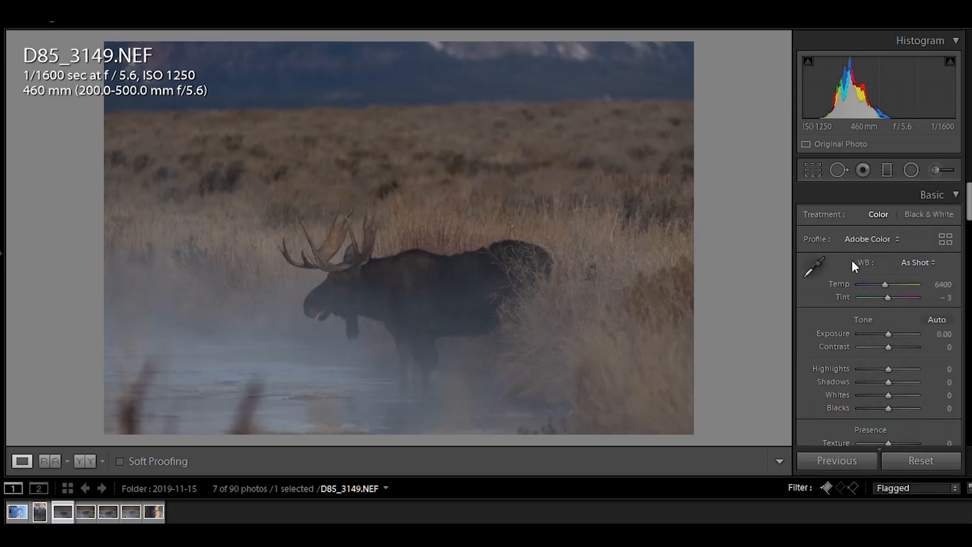
Rotate the crop to straighten the photo by about 2.07 degrees.
click(808, 171)
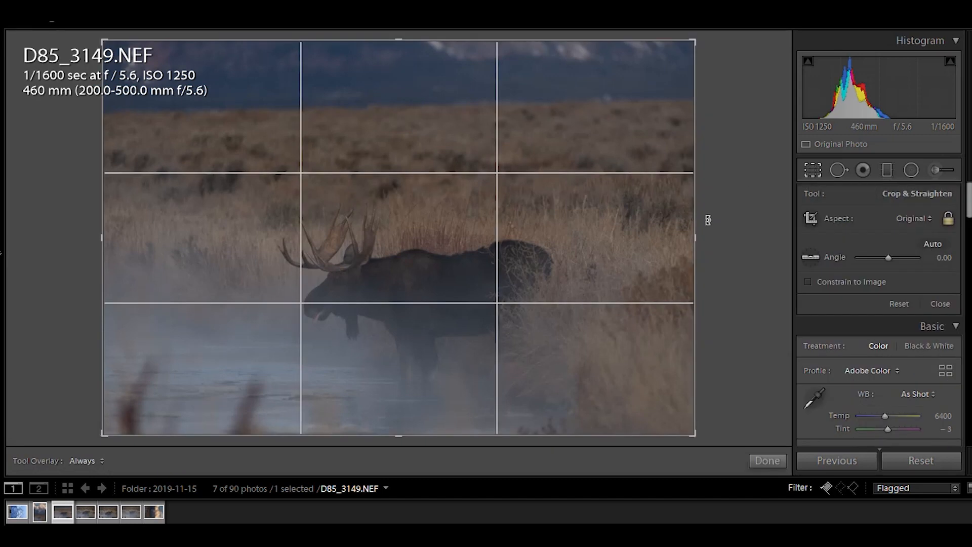
drag(708, 235, 716, 251)
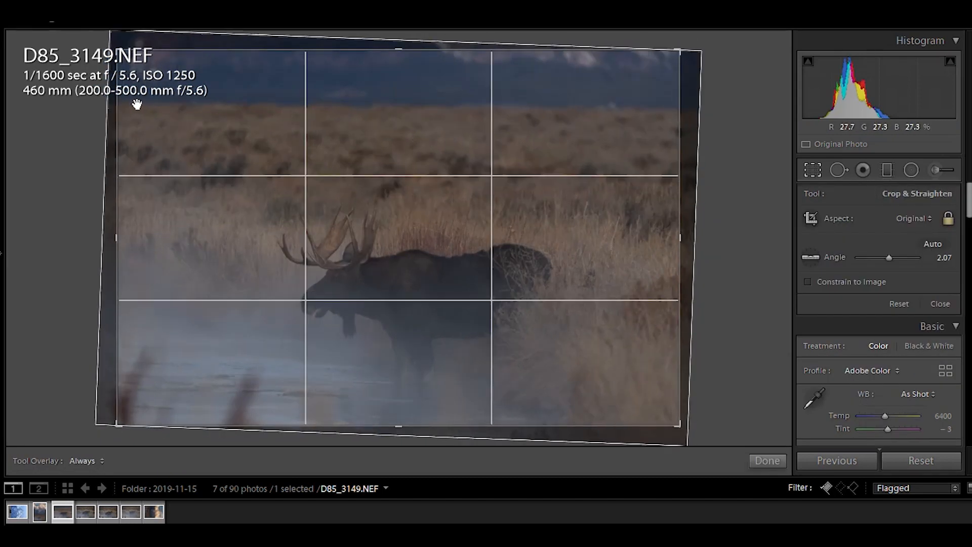
click(752, 460)
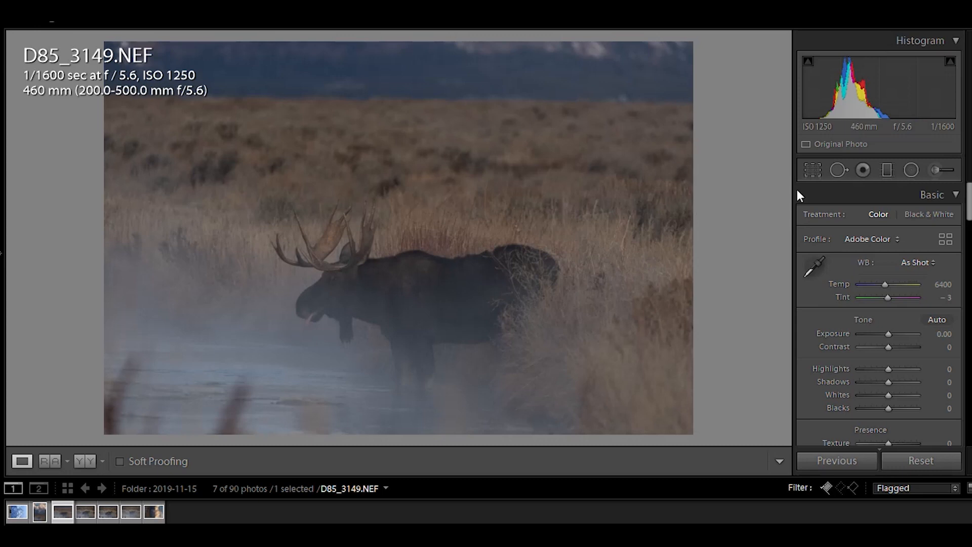
Reduce the crop's straightening angle to about 1.17 degrees.
click(808, 172)
drag(707, 243, 709, 238)
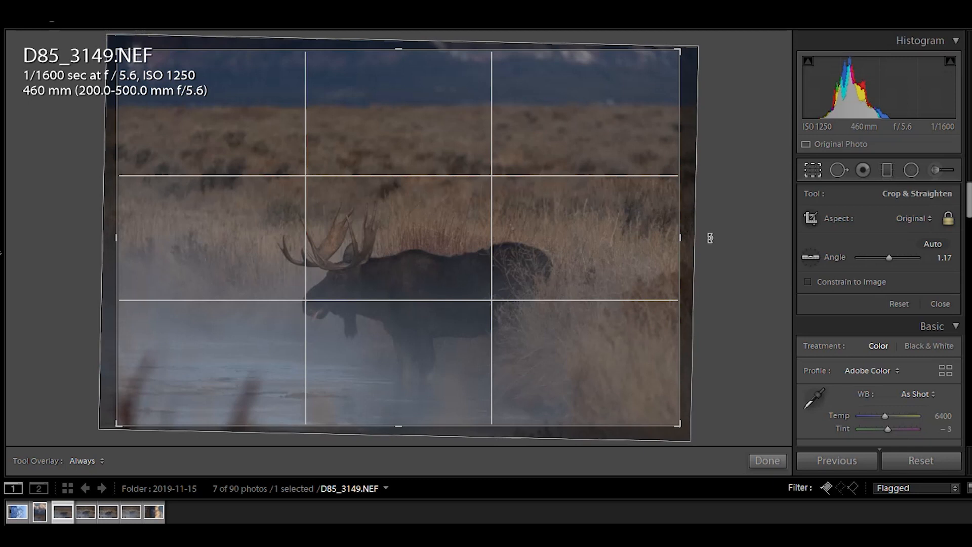
click(776, 461)
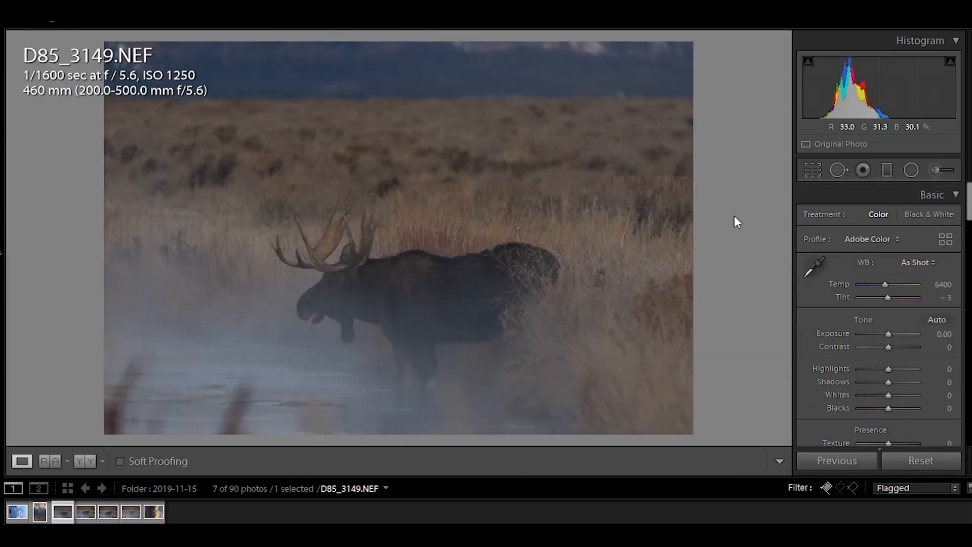
Crop tighter around the moose by trimming the lower-left corner and top edge and shifting the image.
click(813, 173)
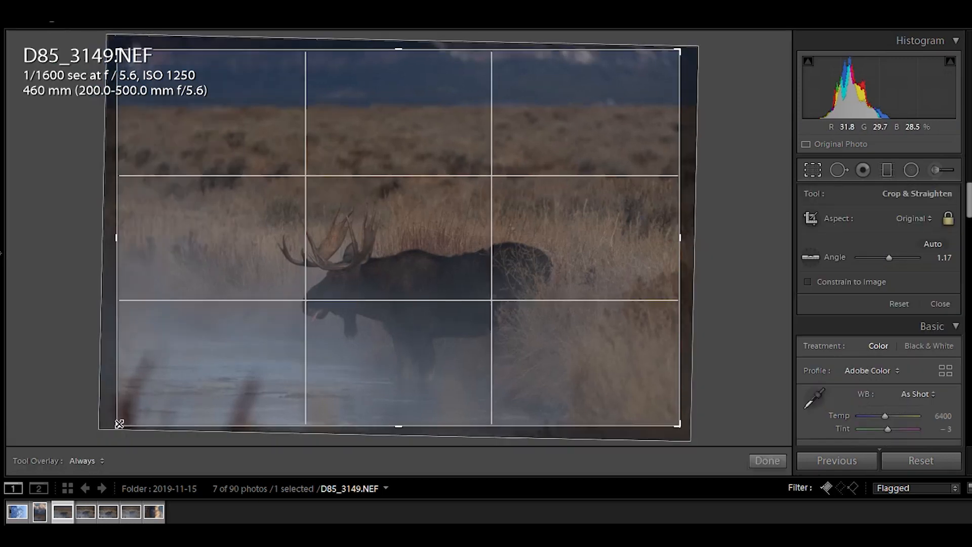
drag(119, 425, 129, 417)
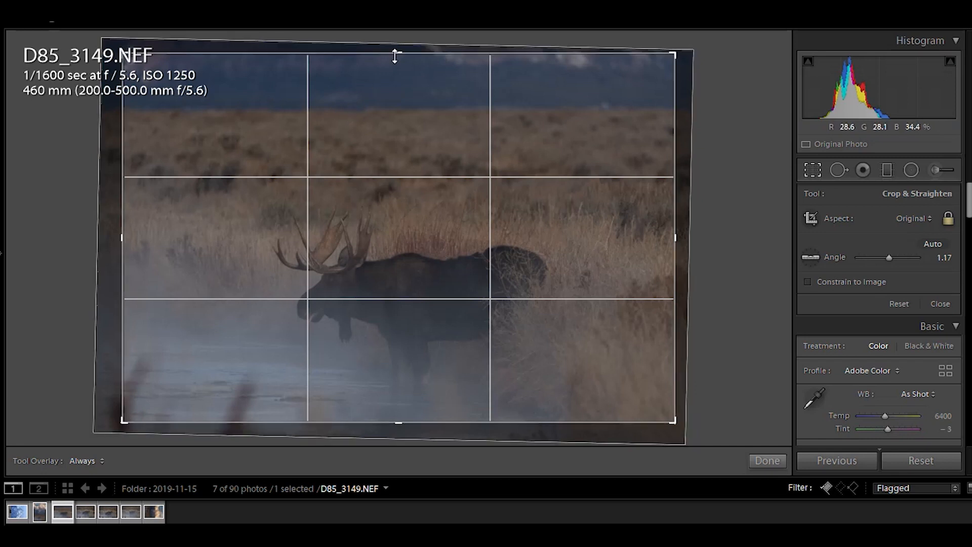
drag(395, 55, 395, 65)
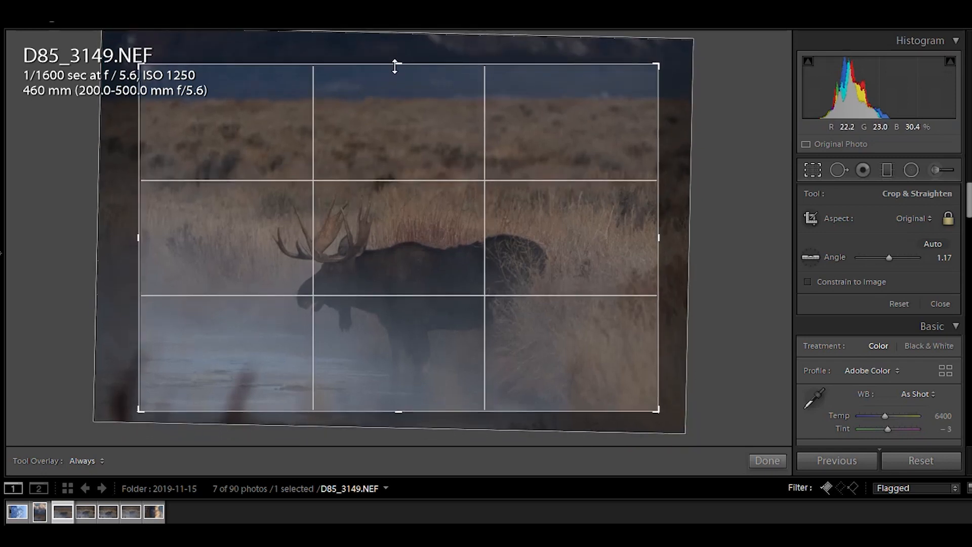
drag(378, 115, 354, 120)
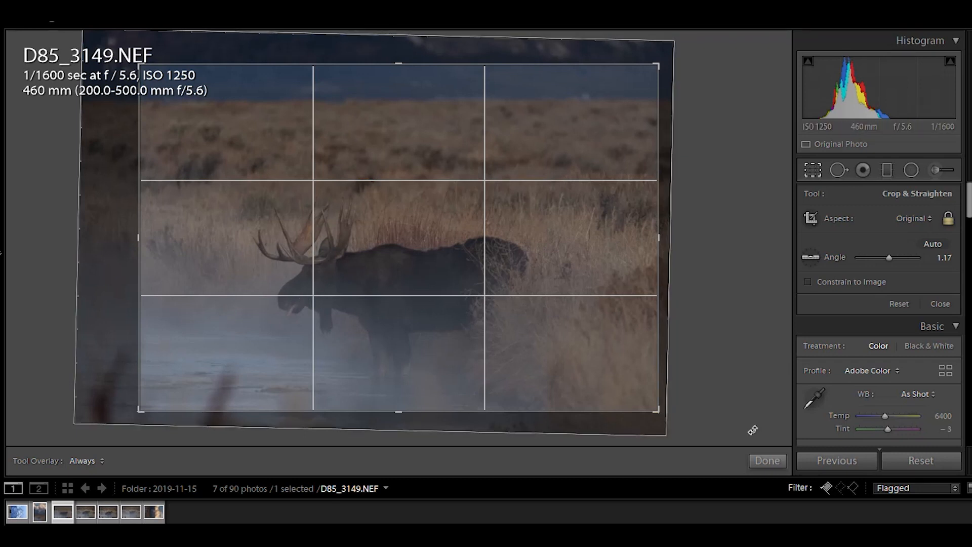
click(768, 460)
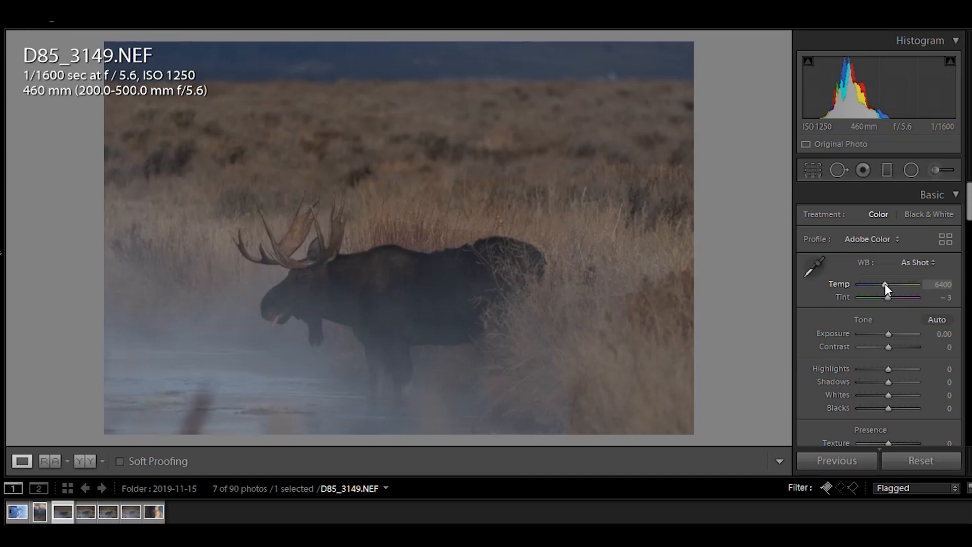
Set the white balance temperature to 7000.
drag(885, 284, 888, 284)
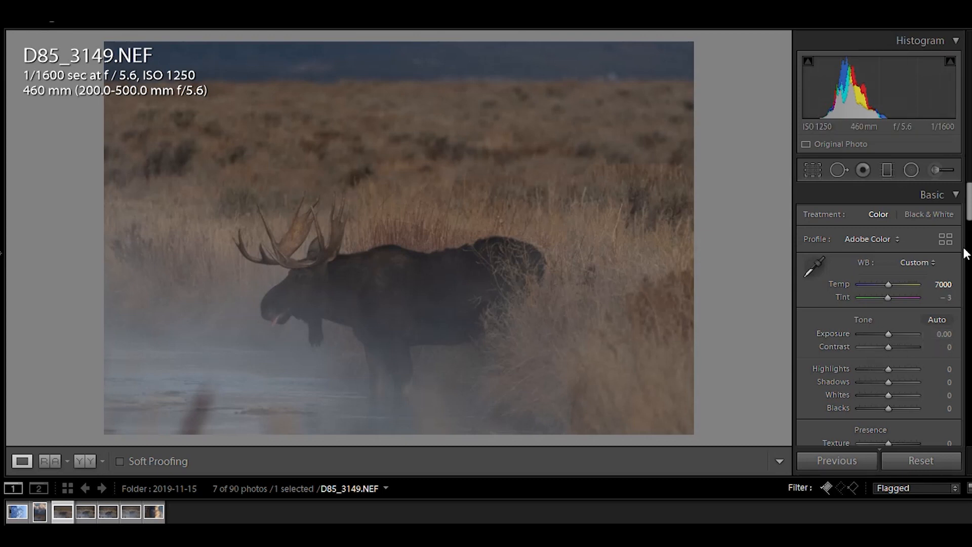
mouse_move(969, 204)
mouse_down()
mouse_move(949, 393)
mouse_move(961, 195)
mouse_up()
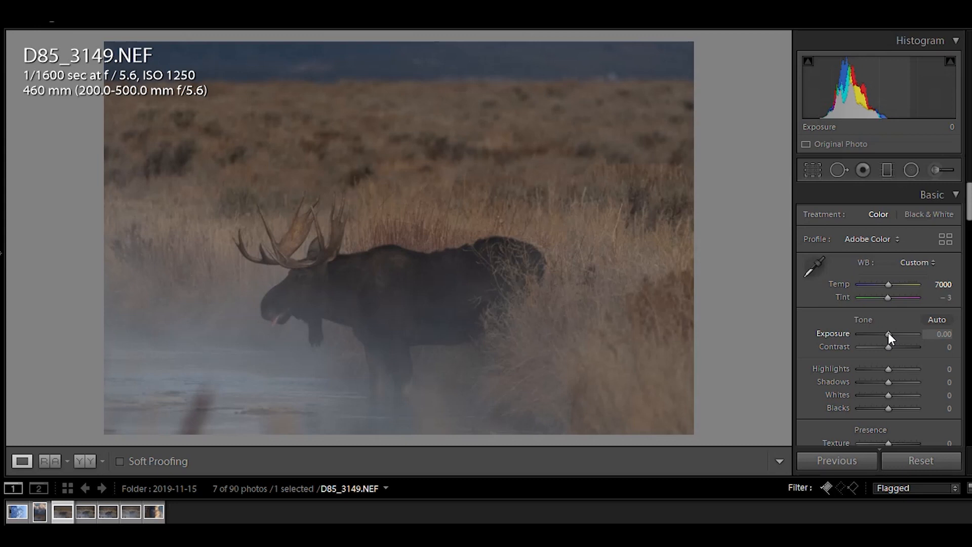
Set Exposure to +0.20 and Contrast to +19.
click(930, 334)
text(.2)
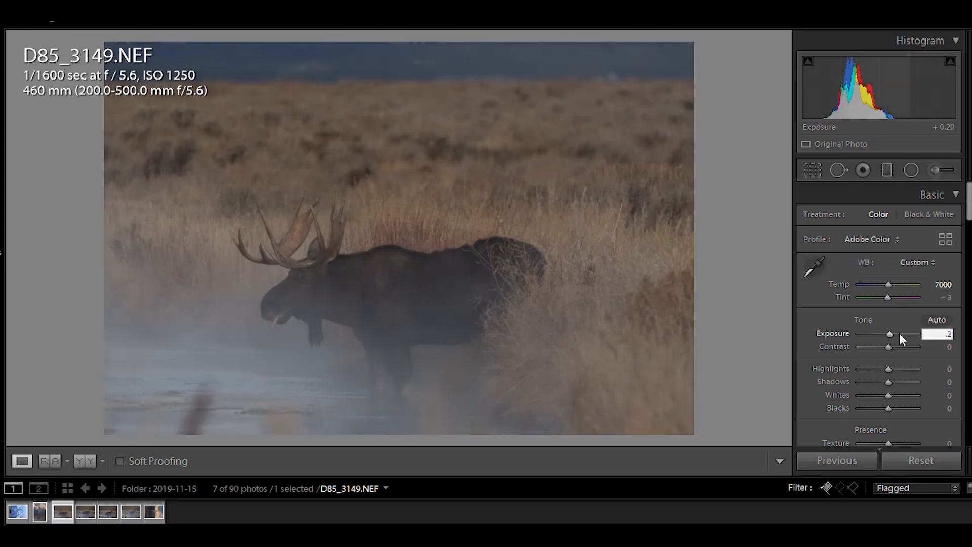
drag(888, 348, 894, 350)
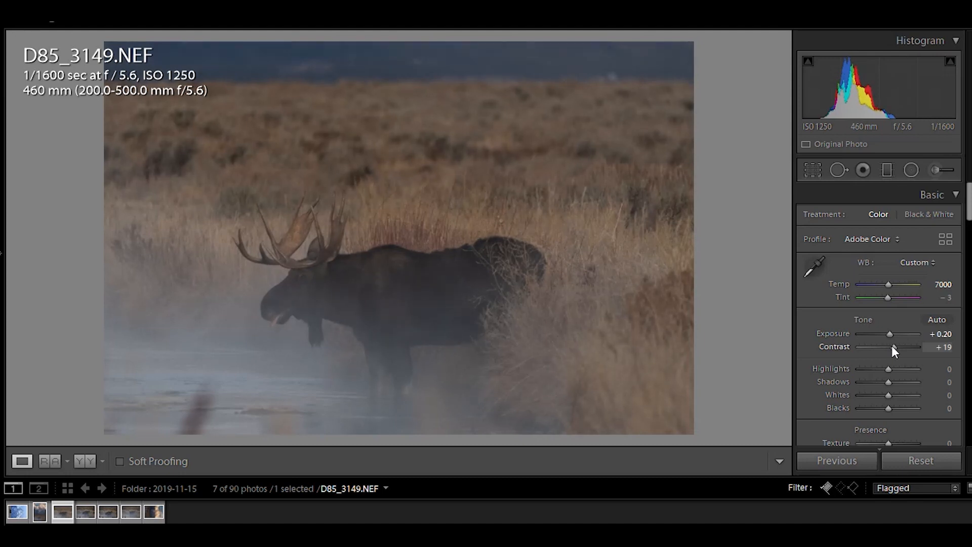
drag(894, 348, 892, 347)
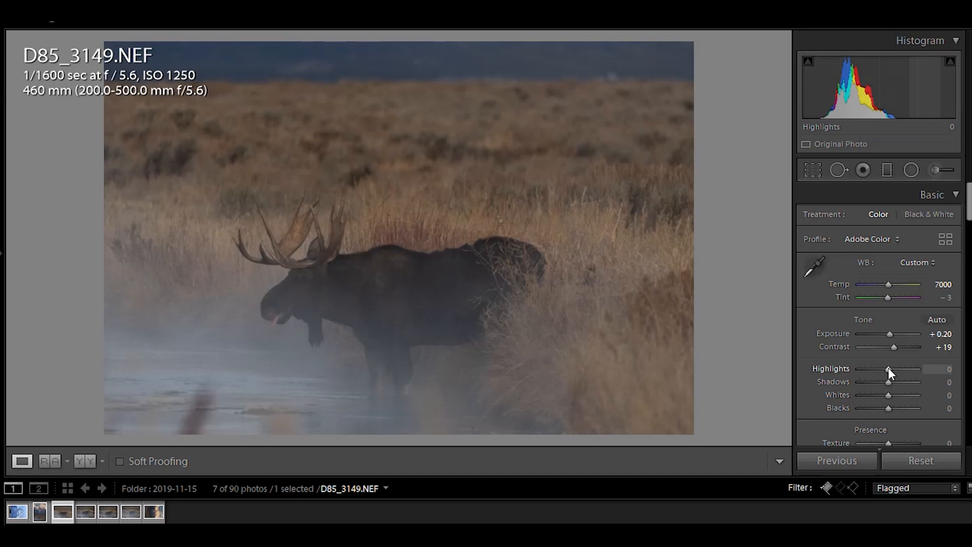
Set Highlights to -67 and Shadows to 0.
mouse_move(888, 367)
mouse_down()
mouse_move(865, 371)
mouse_move(886, 374)
mouse_up()
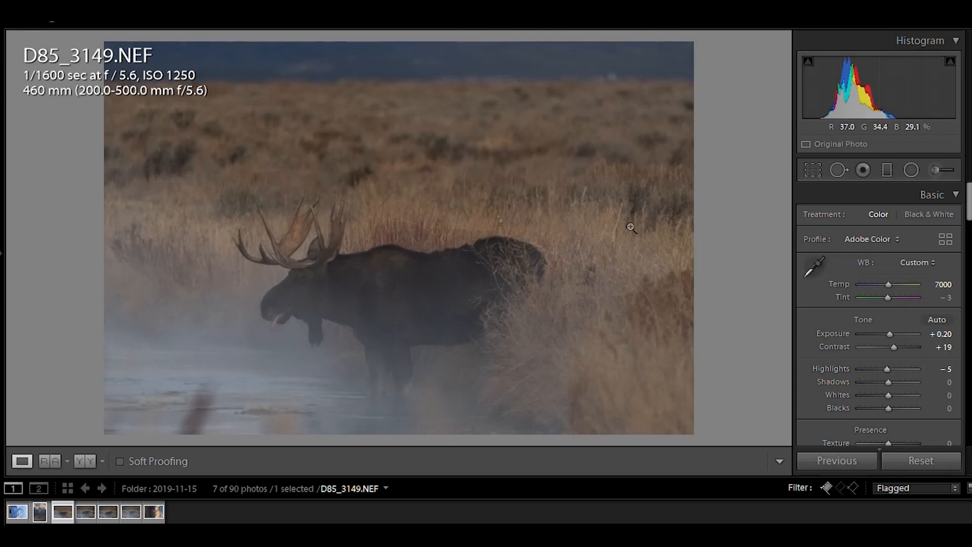
drag(887, 369, 870, 368)
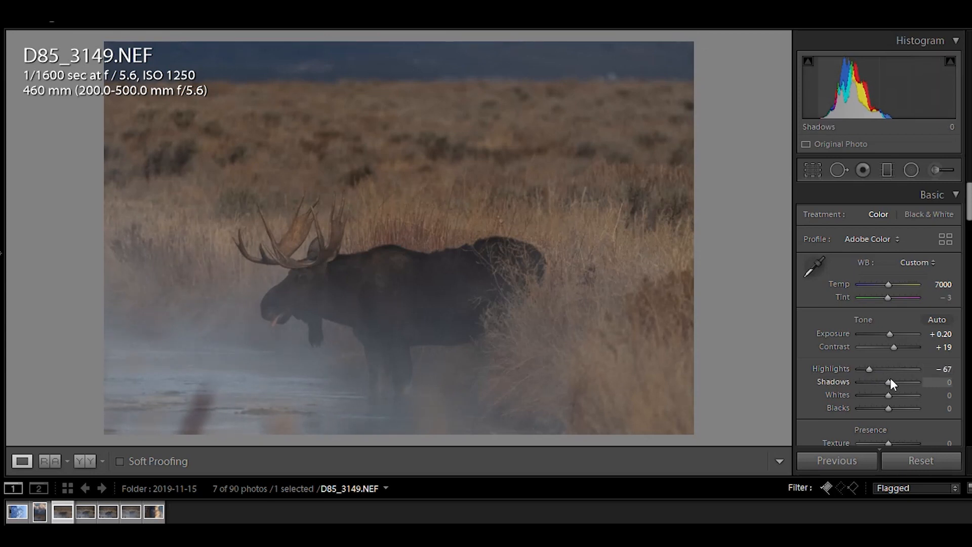
mouse_move(890, 380)
mouse_down()
mouse_move(906, 385)
mouse_move(897, 383)
mouse_up()
click(943, 383)
text(0)
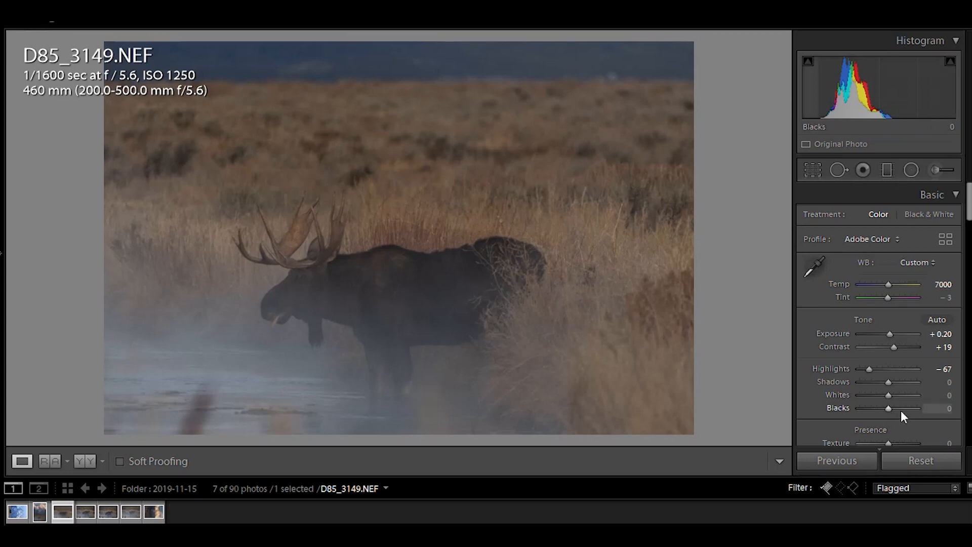
Set Whites to +30.
key(alt)
mouse_move(889, 395)
mouse_down()
mouse_move(913, 397)
mouse_move(897, 397)
mouse_up()
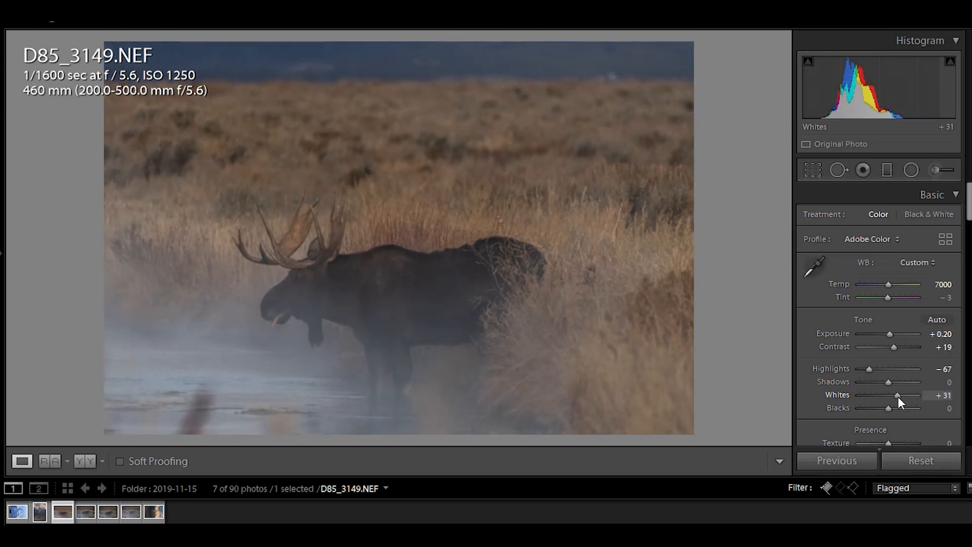
click(943, 395)
text(30)
key(Return)
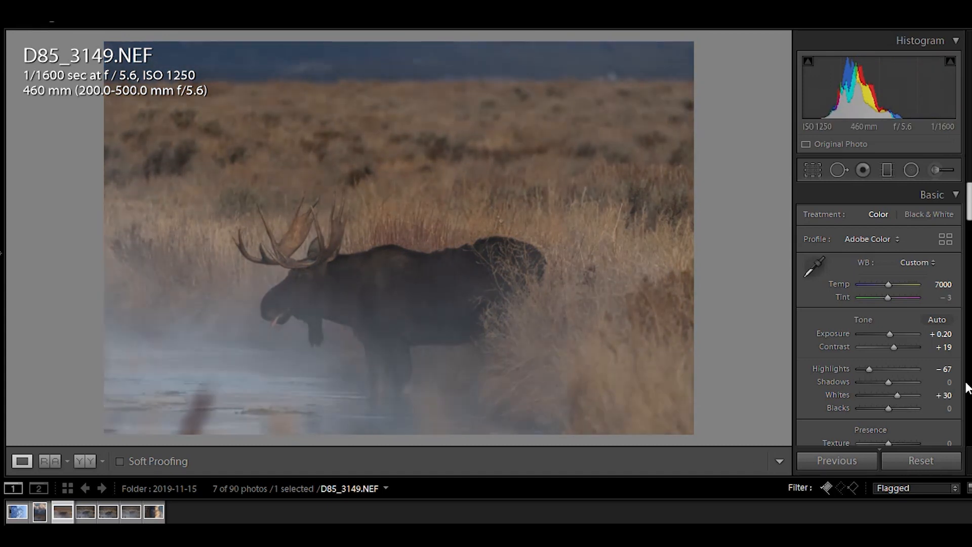
Set Blacks to -10 and re-enter Whites as +30.
mouse_move(888, 408)
mouse_down()
mouse_move(864, 412)
mouse_move(886, 412)
mouse_up()
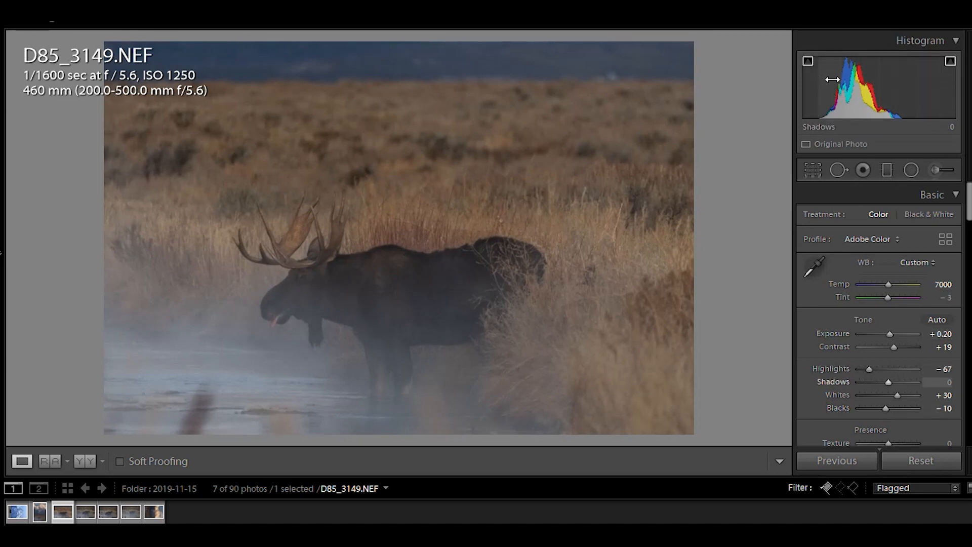
drag(897, 394, 913, 400)
click(941, 395)
text(30)
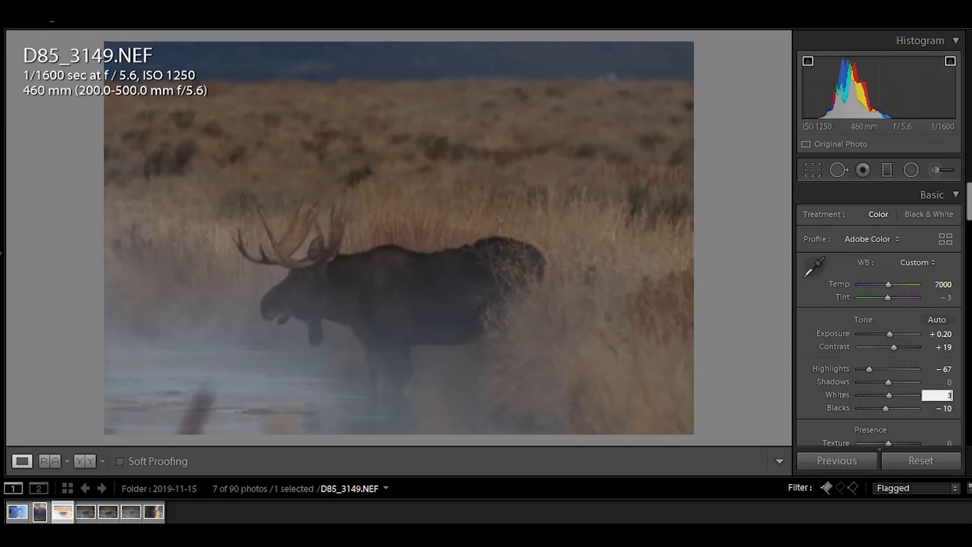
drag(886, 409, 859, 409)
click(940, 408)
text(-1)
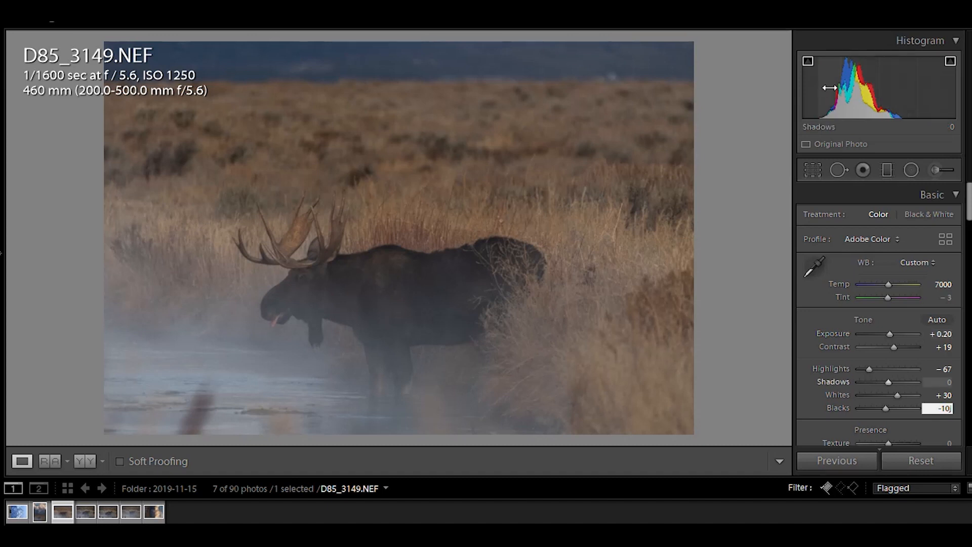
key(Return)
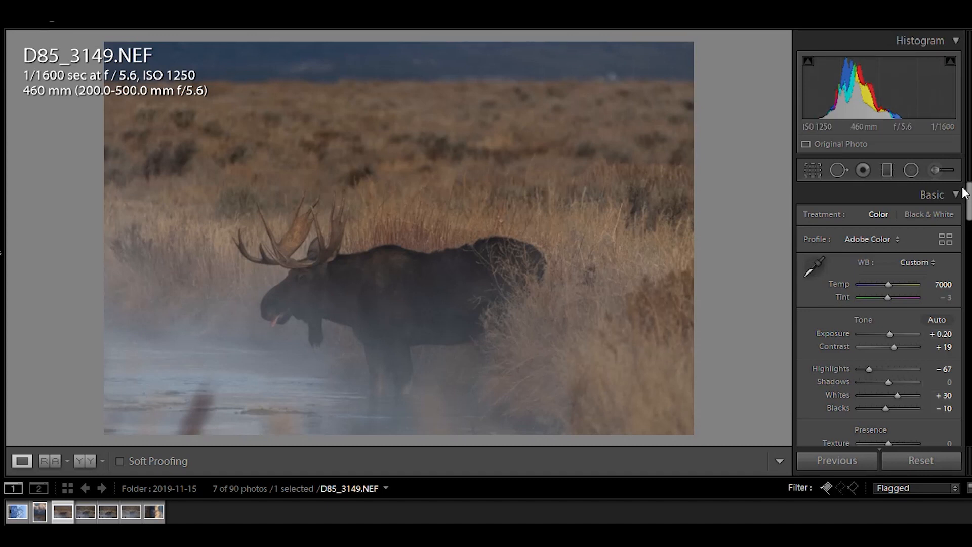
Set Clarity to -60 and Texture to -50 to soften the whole photo.
scroll(897, 284, down, 3)
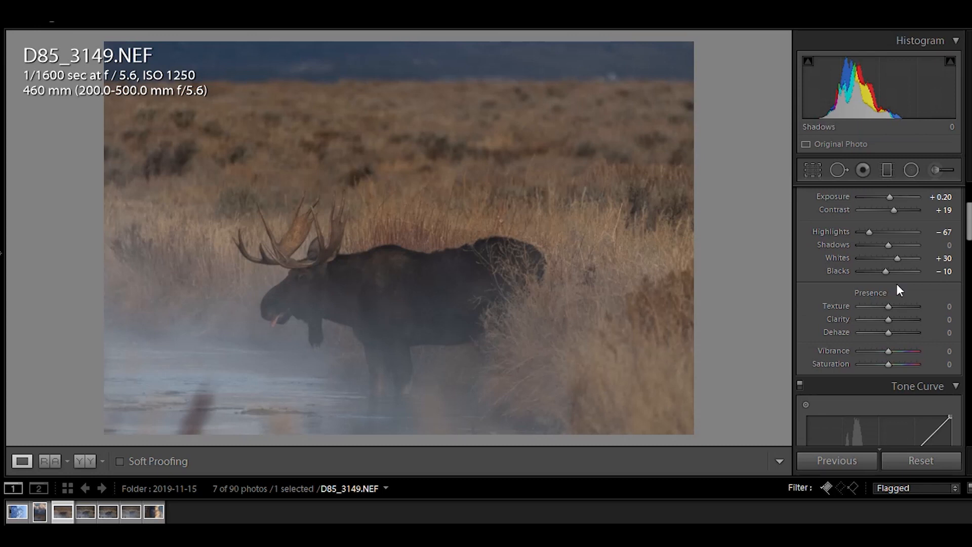
click(943, 321)
text(-60)
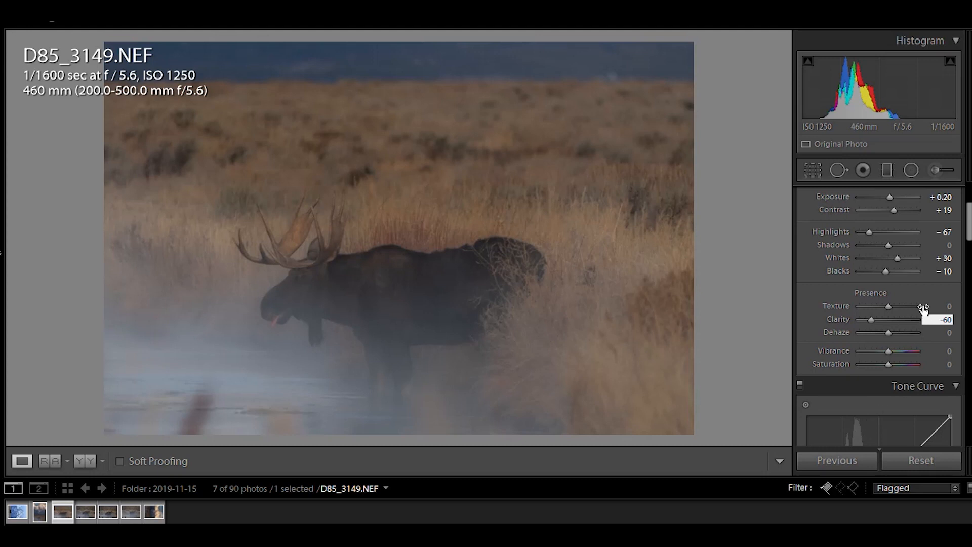
text(-50)
key(Return)
Paint an Adjustment Brush mask over the moose's body with Texture 50 and Clarity 60, showing the mask overlay.
click(946, 170)
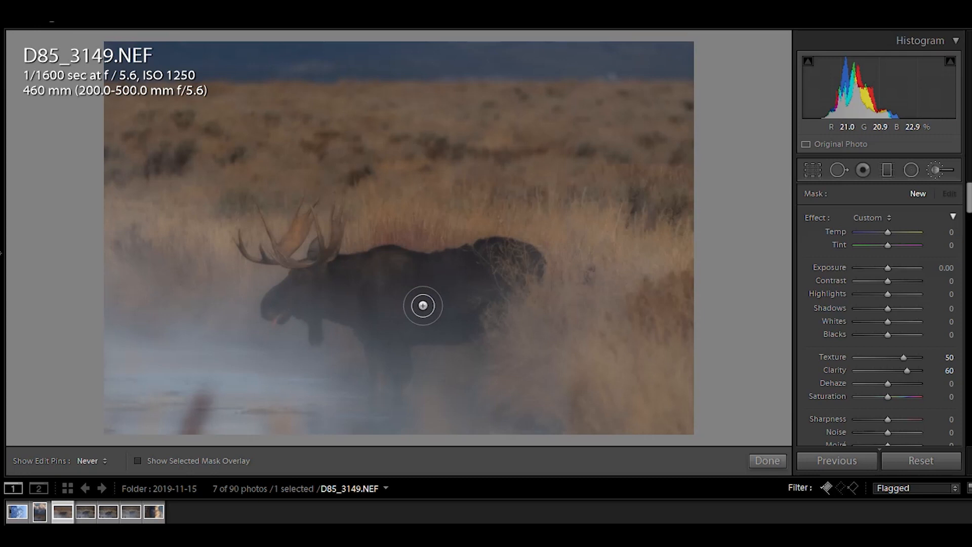
click(199, 460)
mouse_move(440, 310)
mouse_down()
mouse_move(355, 300)
mouse_move(456, 281)
mouse_move(350, 275)
mouse_move(395, 267)
mouse_move(321, 279)
mouse_move(276, 309)
mouse_move(319, 295)
mouse_move(373, 311)
mouse_move(387, 317)
mouse_move(372, 332)
mouse_move(394, 353)
mouse_move(395, 321)
mouse_move(450, 331)
mouse_move(457, 271)
mouse_move(370, 265)
mouse_move(356, 285)
mouse_move(314, 285)
mouse_move(299, 300)
mouse_move(413, 314)
mouse_move(442, 328)
mouse_up()
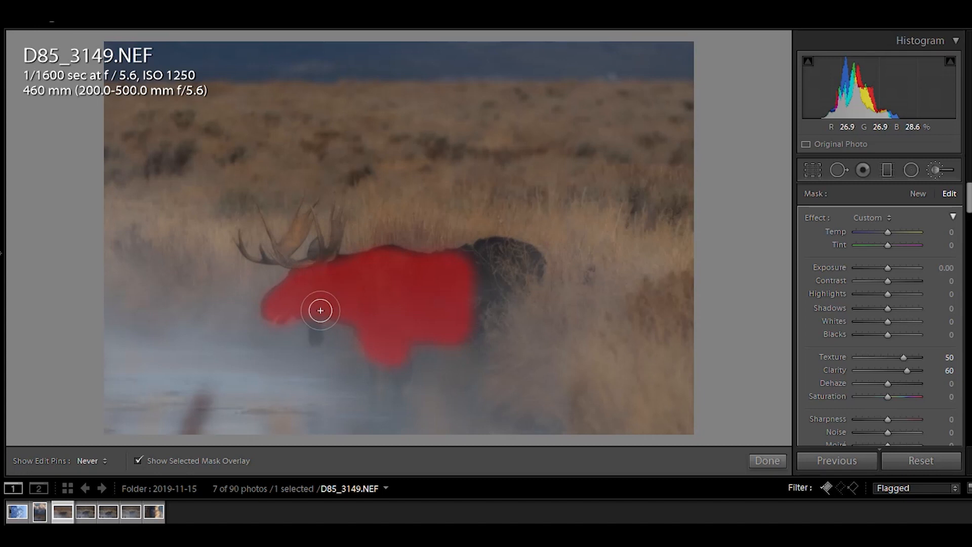
mouse_move(467, 297)
mouse_down()
mouse_move(470, 284)
mouse_move(484, 288)
mouse_move(472, 267)
mouse_move(486, 254)
mouse_move(519, 261)
mouse_up()
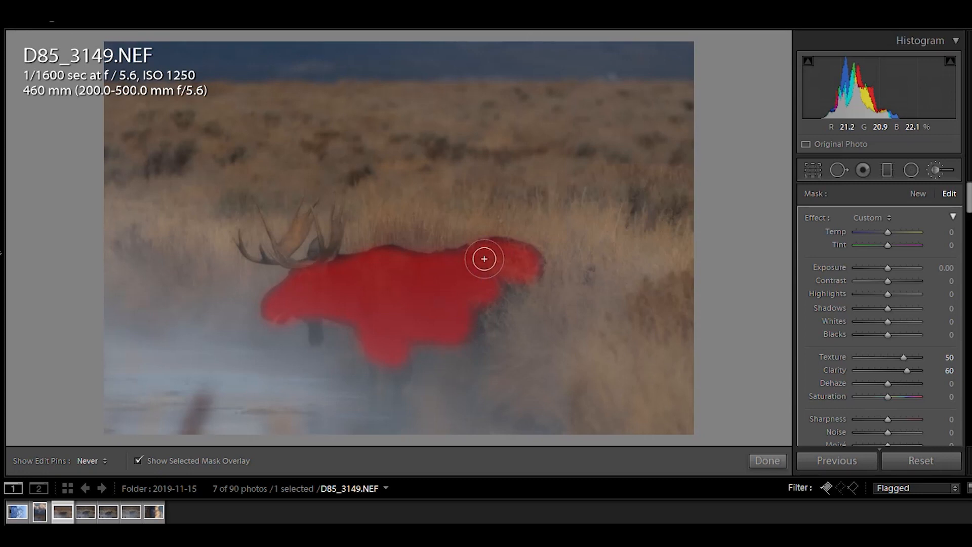
mouse_move(361, 267)
mouse_down()
mouse_move(353, 263)
mouse_move(481, 265)
mouse_move(464, 314)
mouse_move(508, 286)
mouse_move(445, 311)
mouse_move(357, 305)
mouse_up()
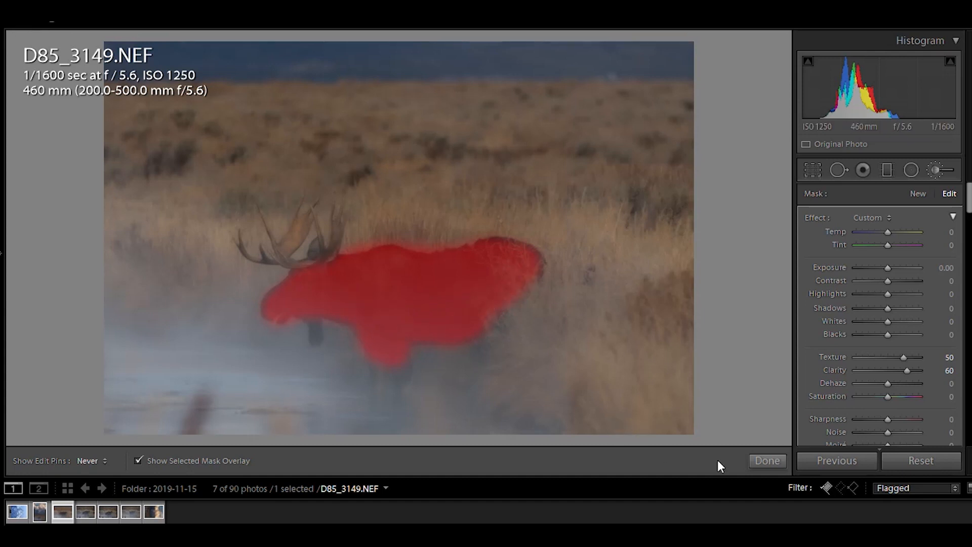
Zoom into the moose and toggle the Adjustment Brush on and off to compare the masked detail.
click(767, 461)
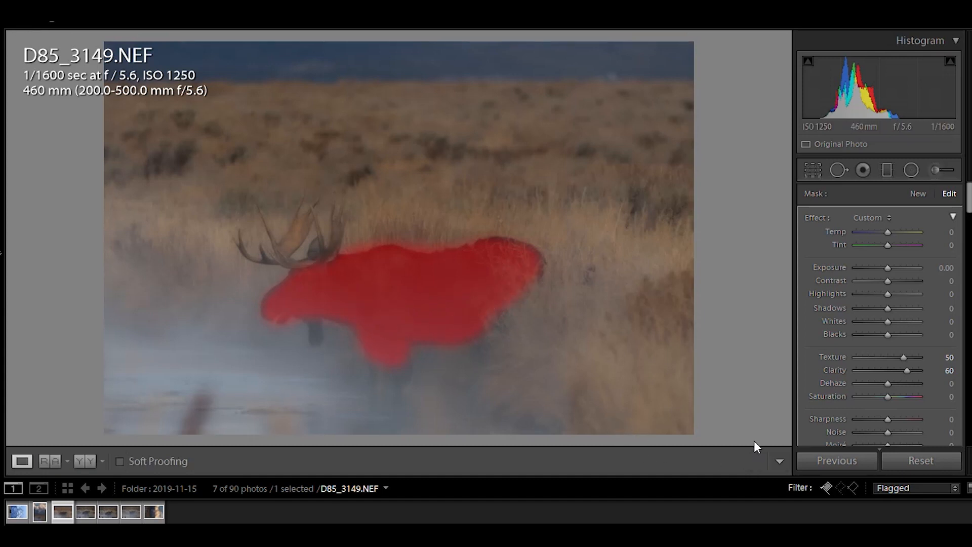
click(349, 276)
drag(164, 216, 385, 213)
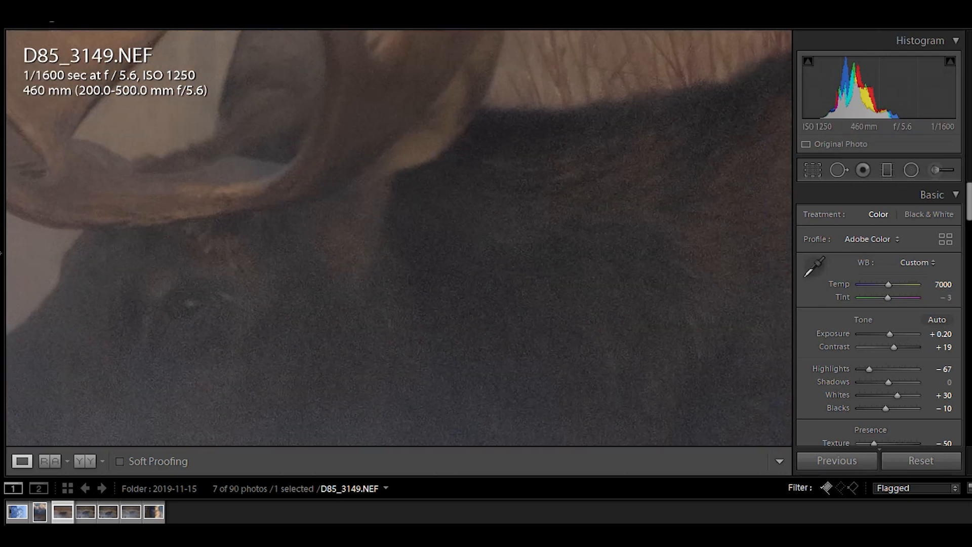
click(938, 170)
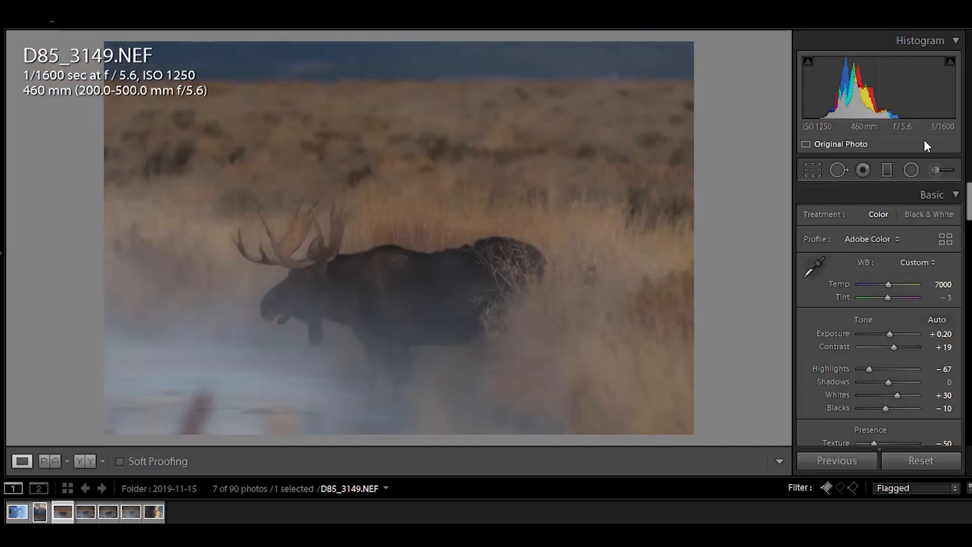
click(934, 168)
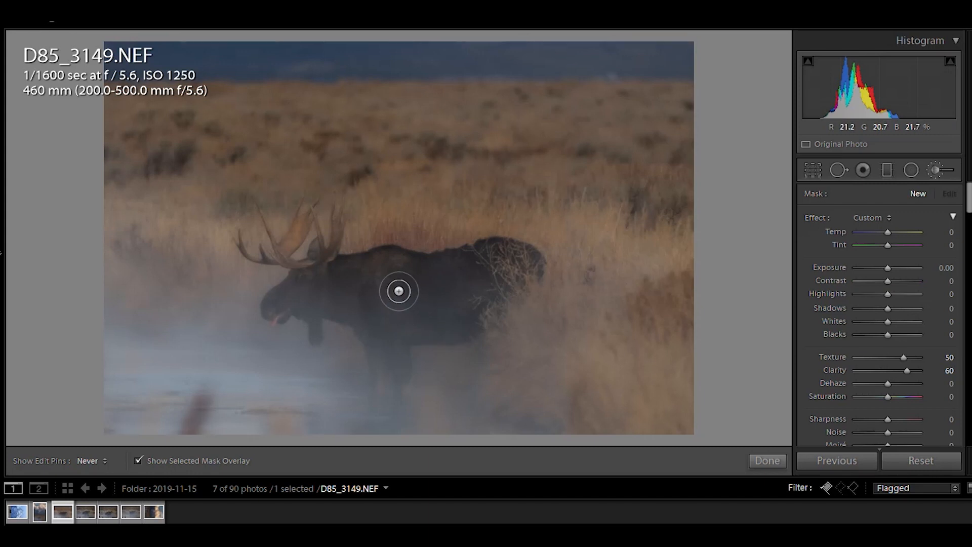
click(767, 460)
click(347, 308)
click(496, 301)
click(937, 170)
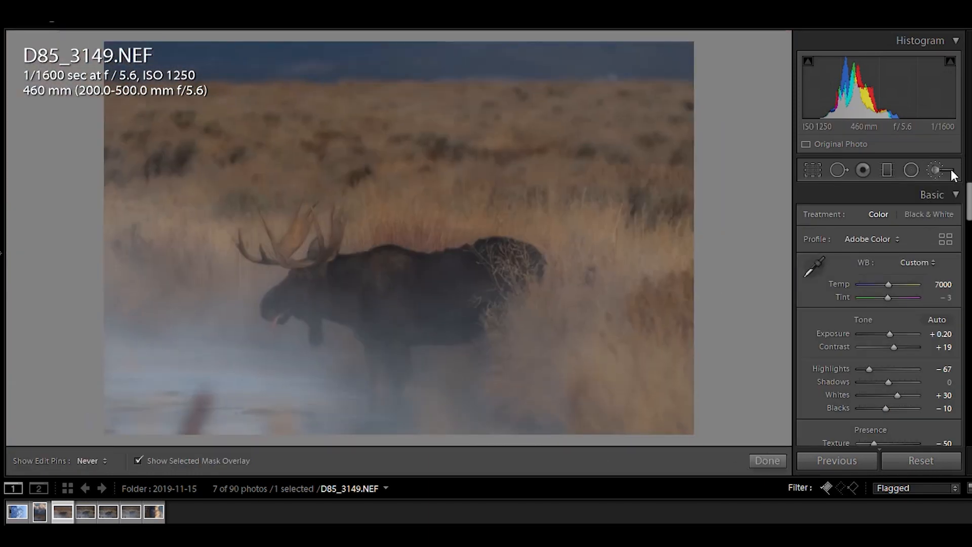
click(938, 170)
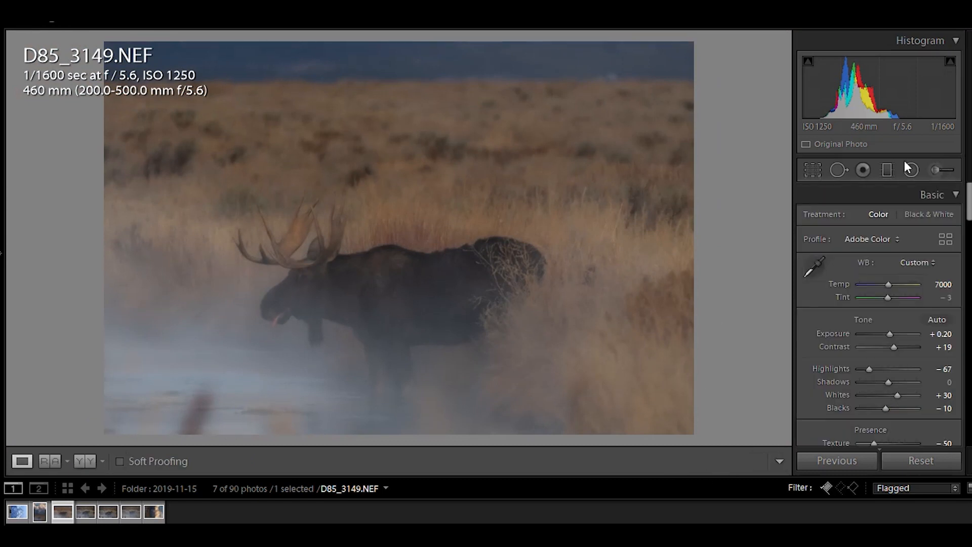
click(947, 173)
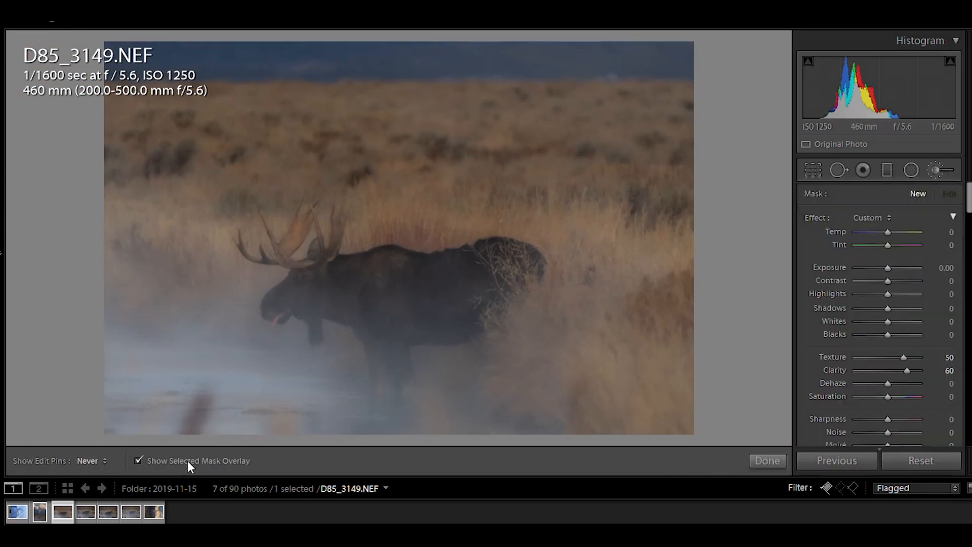
click(768, 461)
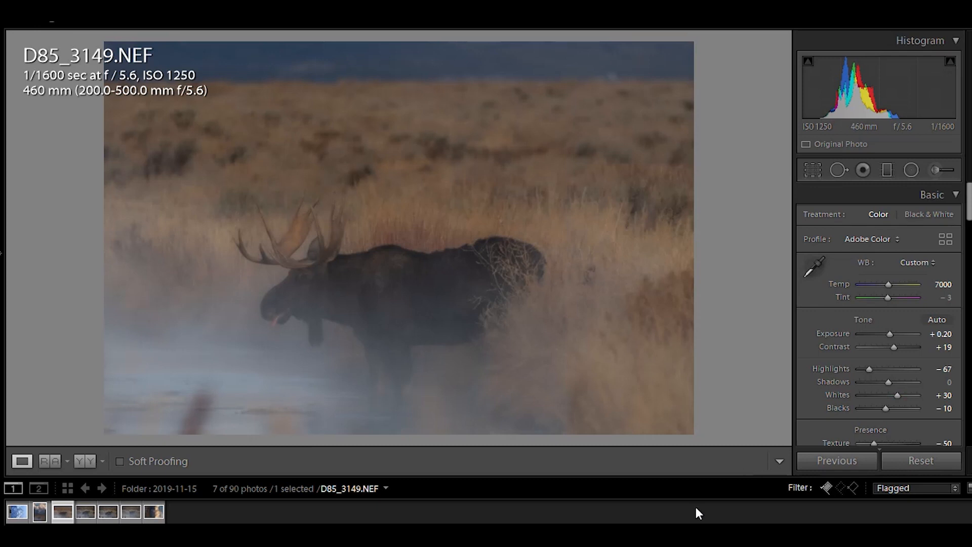
Reopen the Adjustment Brush, select the moose mask pin, and zoom into the antlers to inspect the effect.
key(k)
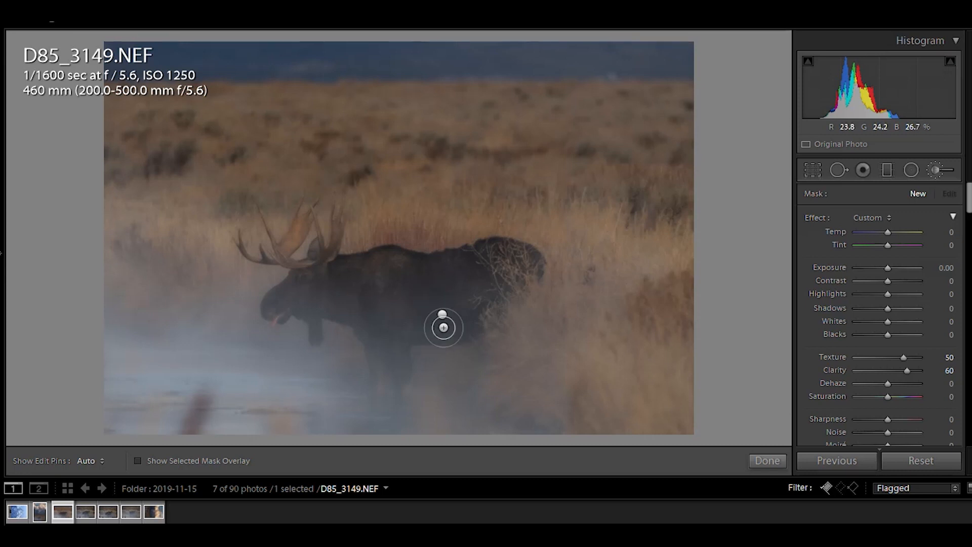
click(486, 3)
click(443, 316)
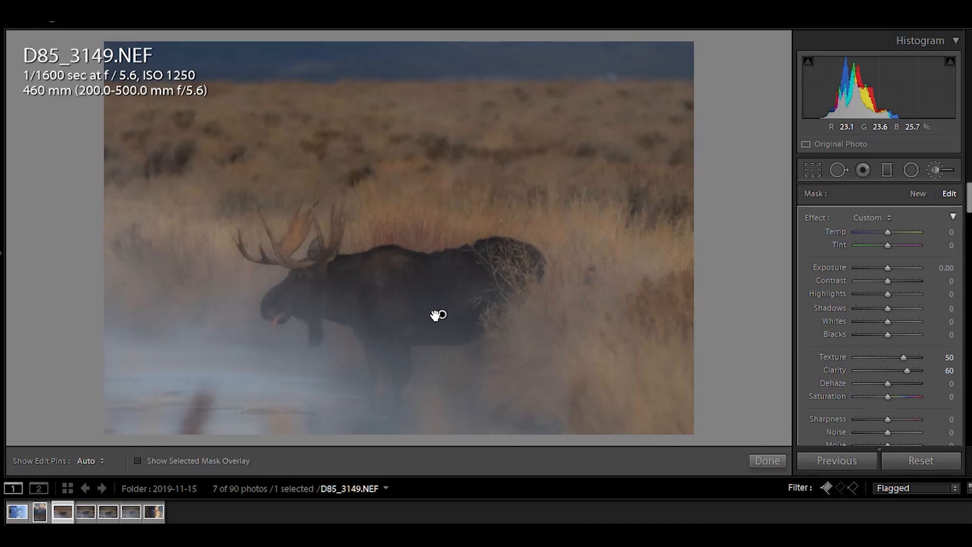
click(759, 459)
click(374, 287)
drag(71, 57, 673, 266)
click(943, 171)
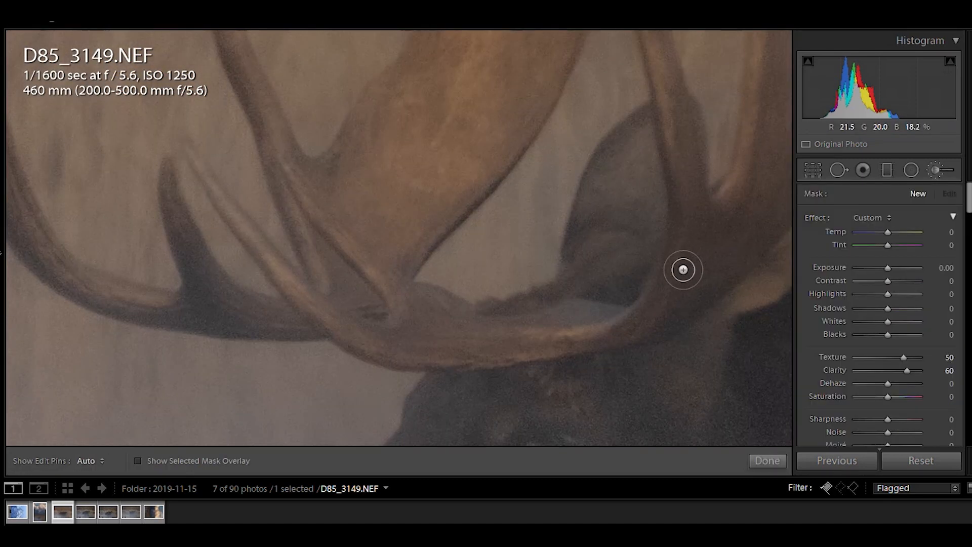
click(410, 237)
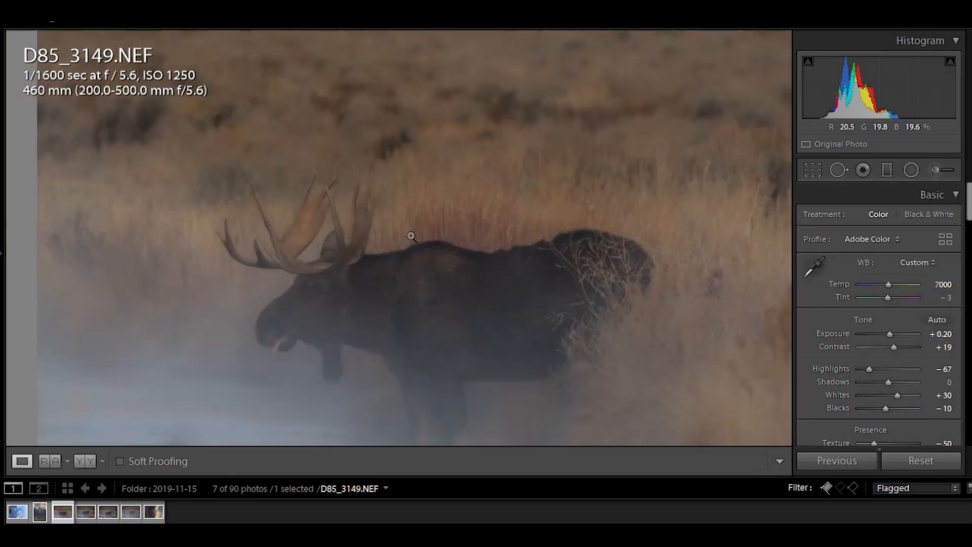
Open the left panel and zoom and pan across the moose to inspect its detail.
click(2, 223)
click(488, 307)
drag(353, 176, 696, 255)
drag(280, 130, 618, 292)
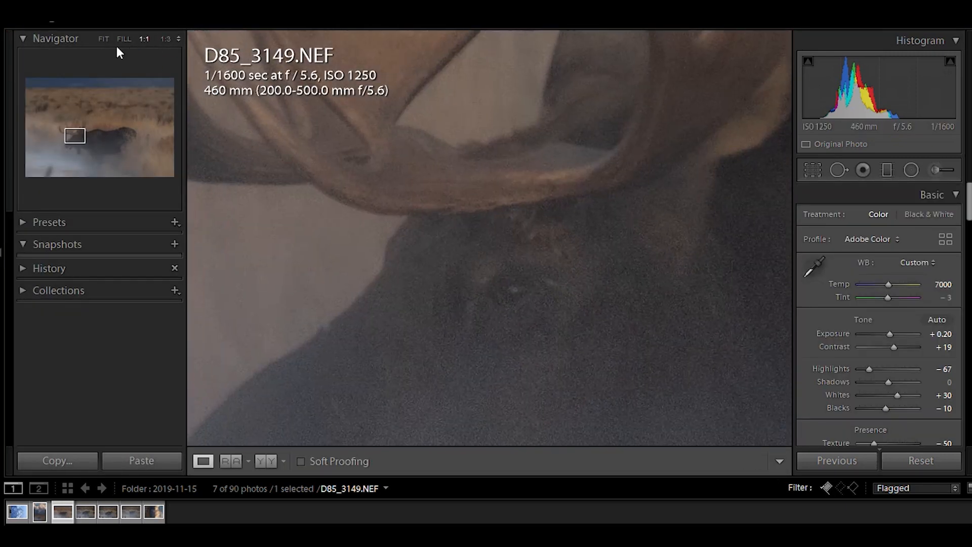
click(342, 171)
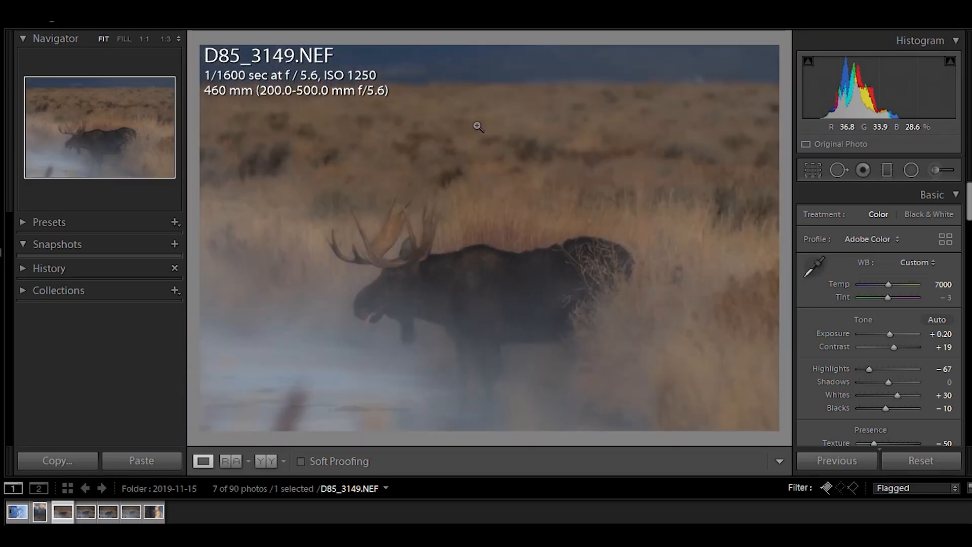
click(445, 270)
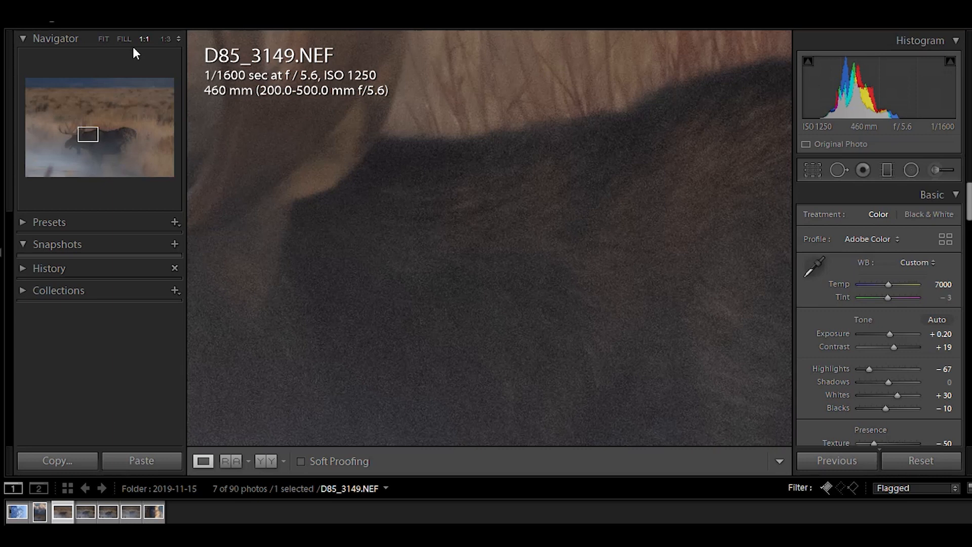
Try the Navigator zoom levels 1:1, 1:4, 3:1, 4:1 and 11:1 on the moose, returning to 1:3.
click(165, 39)
drag(499, 295, 504, 262)
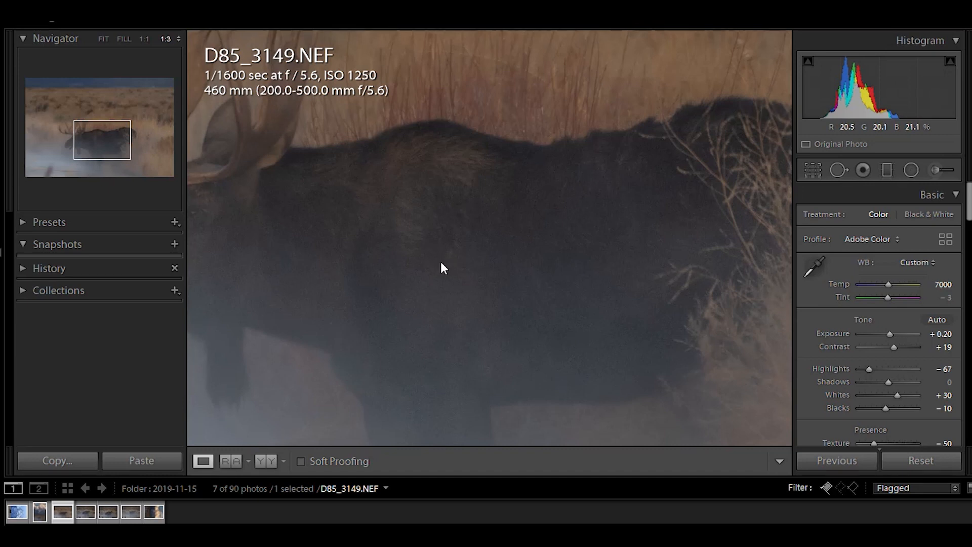
click(440, 263)
click(506, 278)
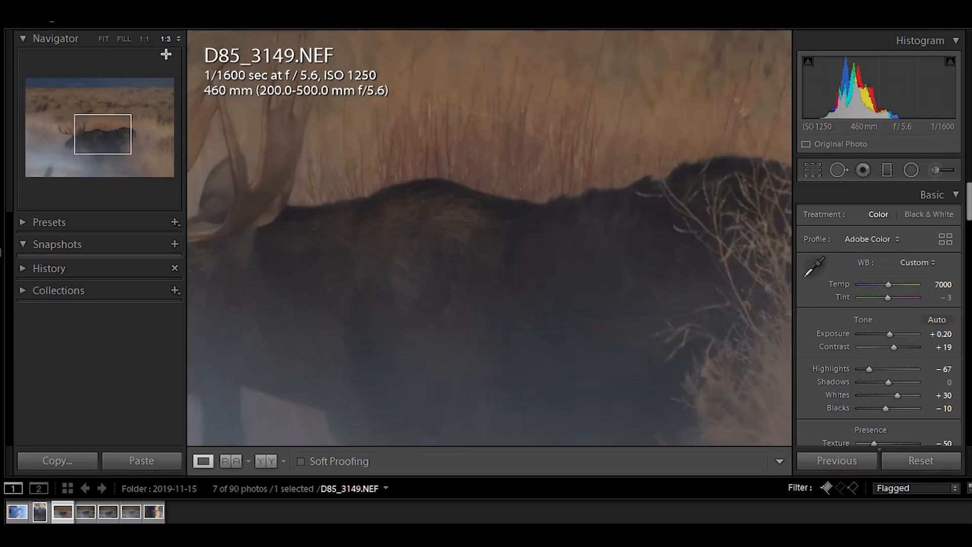
click(145, 40)
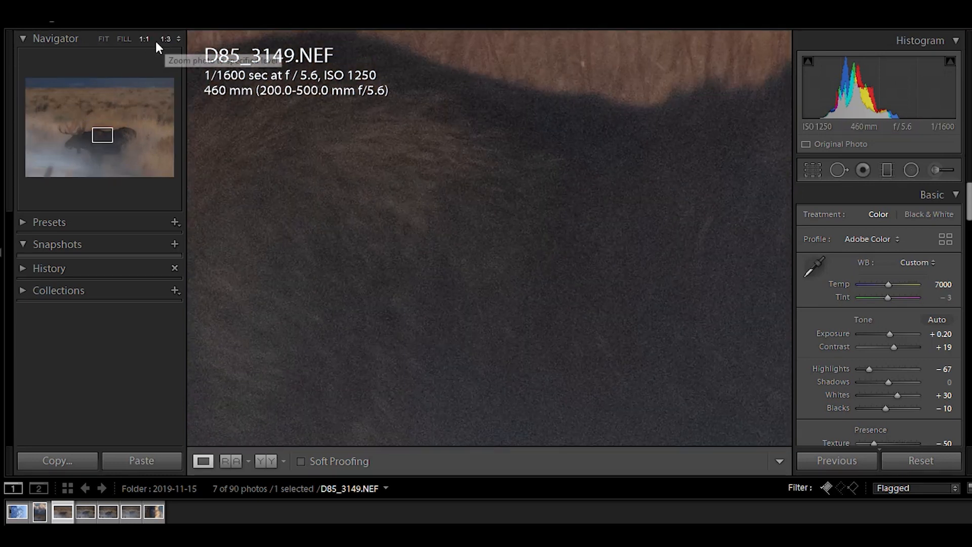
click(167, 39)
click(177, 38)
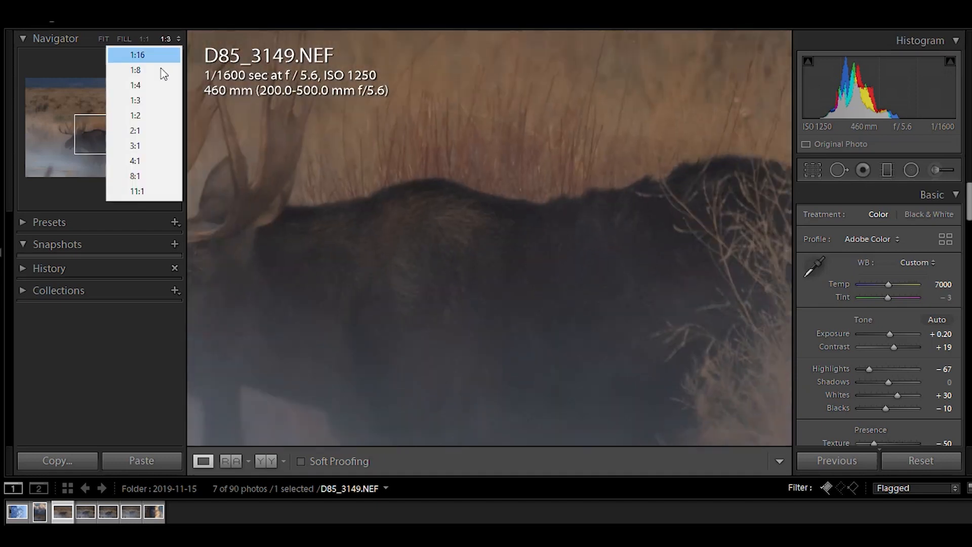
click(151, 85)
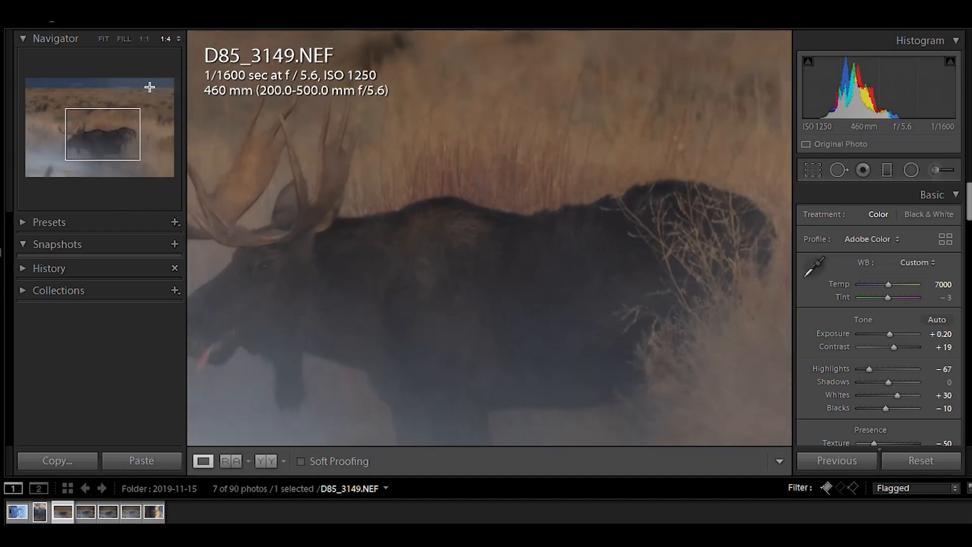
click(178, 39)
click(135, 146)
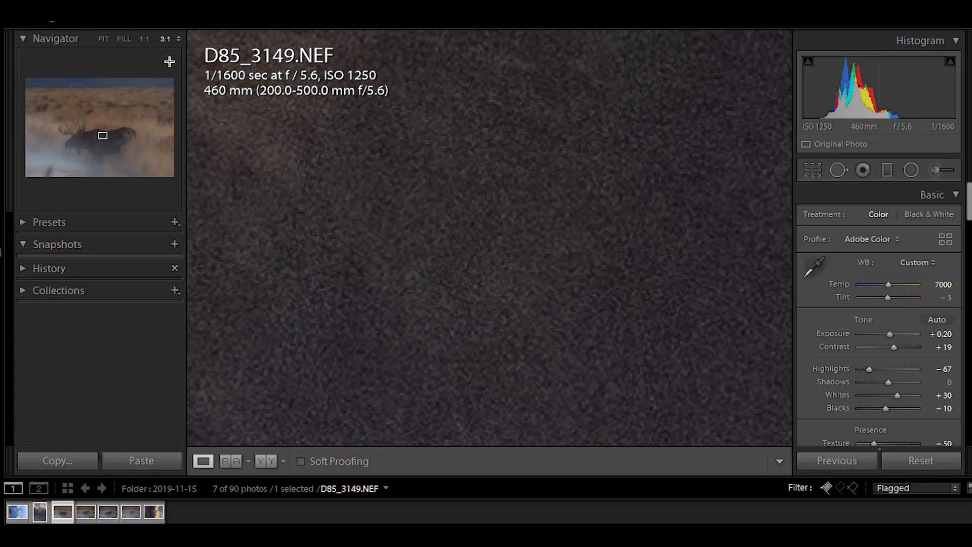
click(179, 39)
click(137, 160)
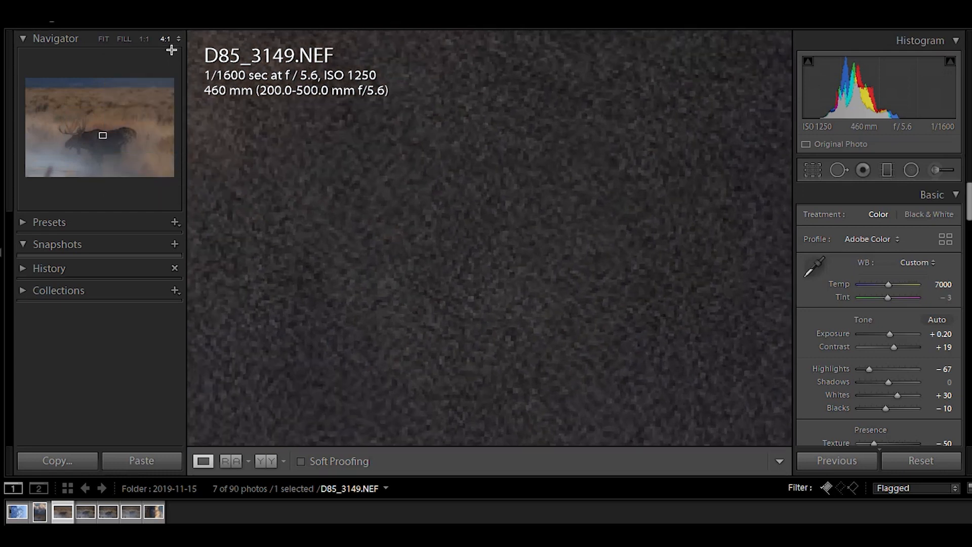
click(179, 39)
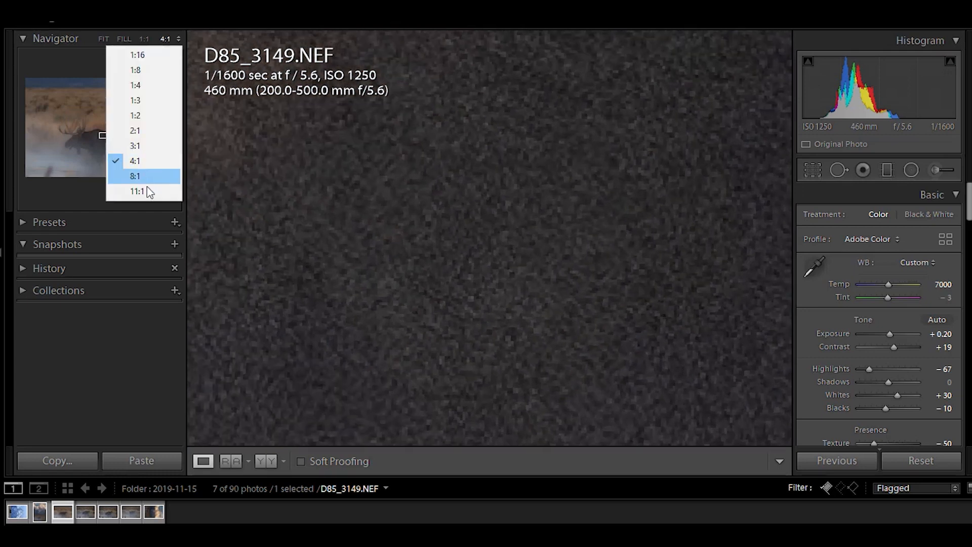
click(145, 188)
click(179, 39)
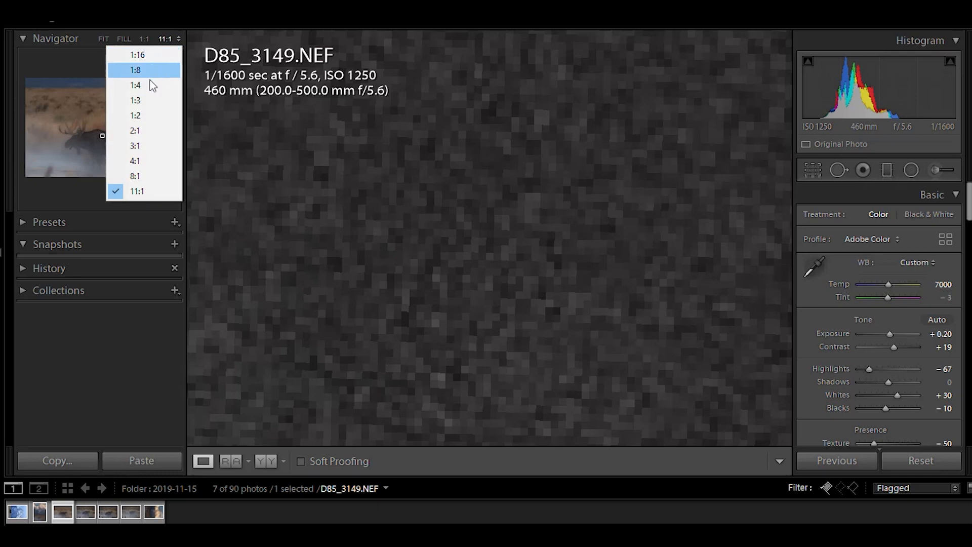
click(139, 99)
Select the moose brush mask and paint it over the antlers with the mask overlay shown.
drag(430, 218, 476, 175)
click(938, 170)
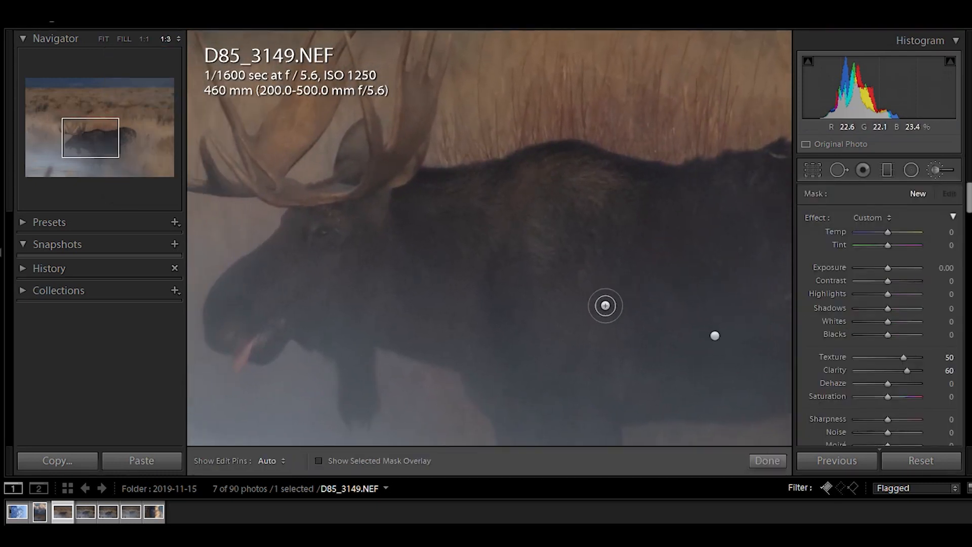
click(714, 336)
mouse_move(418, 94)
mouse_down()
mouse_move(409, 141)
mouse_move(366, 197)
mouse_up()
key(o)
mouse_move(319, 86)
mouse_down()
mouse_move(263, 172)
mouse_move(199, 41)
mouse_up()
scroll(262, 172, down, 3)
mouse_move(248, 179)
mouse_down()
mouse_move(222, 192)
mouse_move(201, 145)
mouse_up()
drag(694, 384, 685, 467)
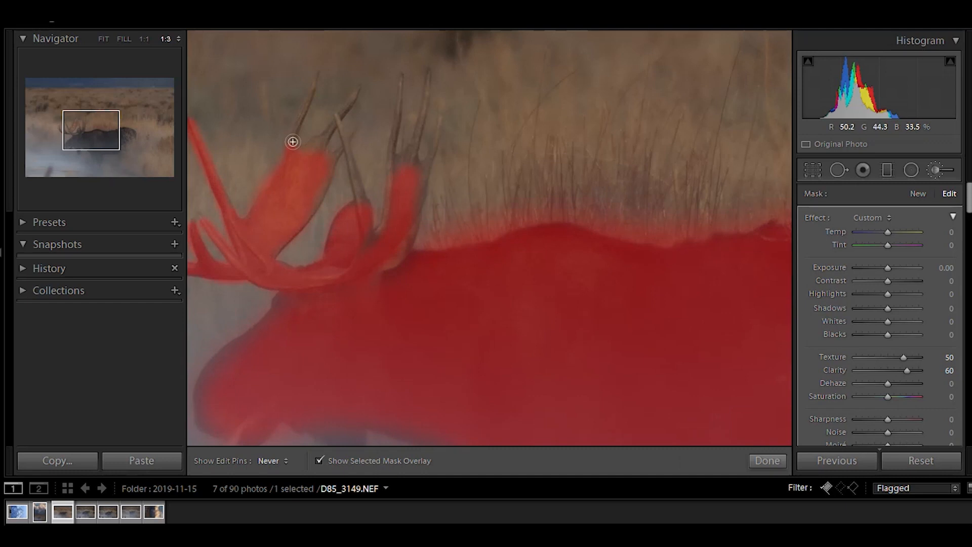
drag(292, 142, 316, 80)
drag(326, 135, 358, 90)
mouse_move(350, 132)
mouse_down()
mouse_move(327, 176)
mouse_move(365, 210)
mouse_up()
mouse_move(394, 152)
mouse_down()
mouse_move(404, 83)
mouse_move(401, 167)
mouse_up()
drag(438, 129, 408, 234)
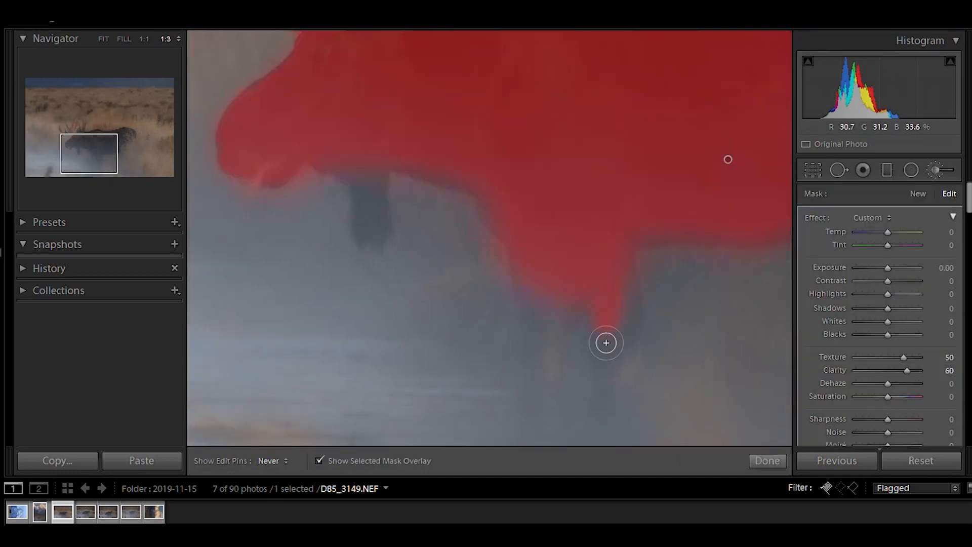
drag(605, 341, 525, 282)
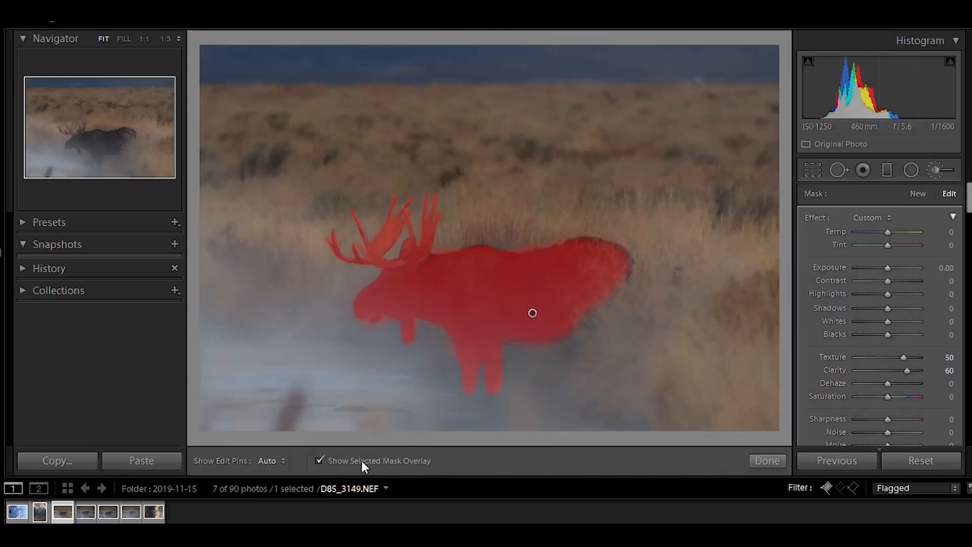
Hide the mask overlay, undo the last brush stroke, and close the Adjustment Brush.
click(363, 461)
key(ctrl+z)
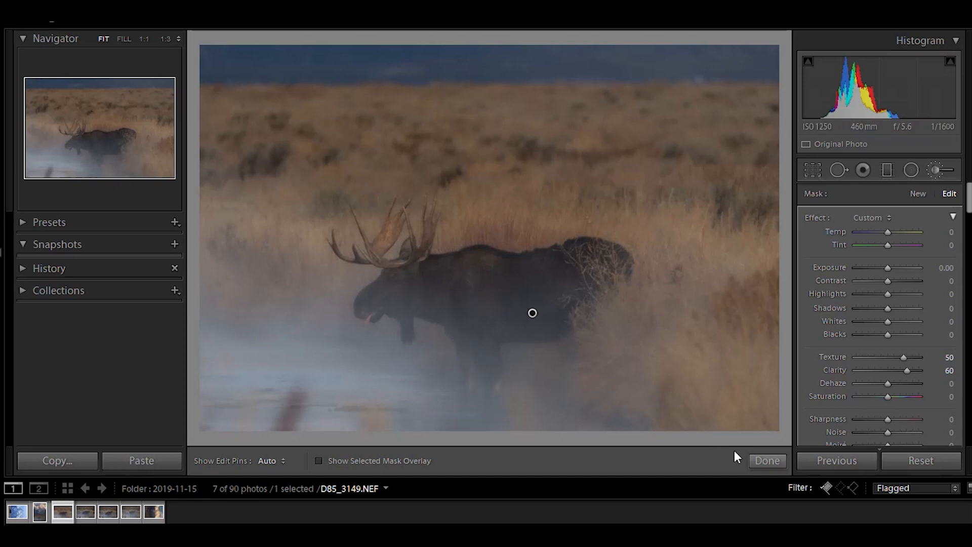
click(765, 461)
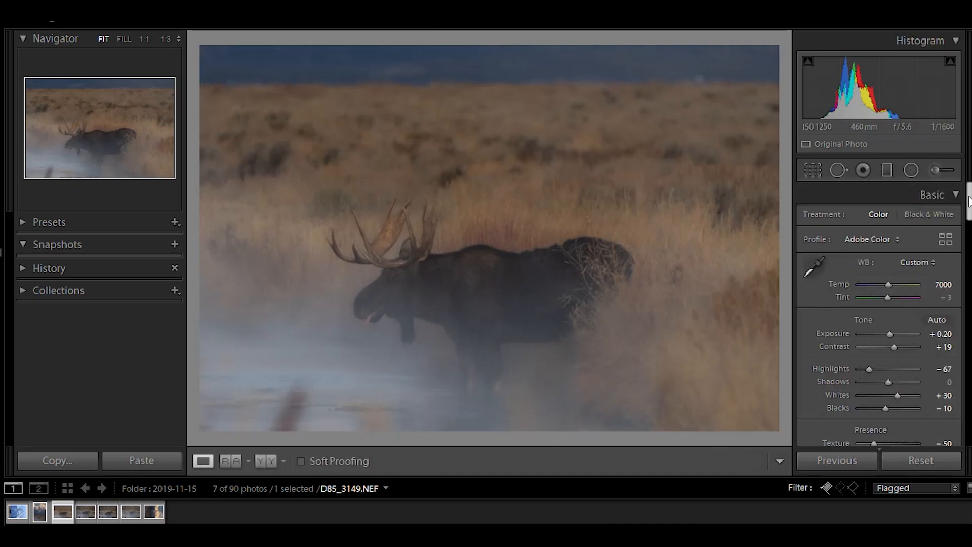
Adjust the global Vibrance and Saturation sliders slightly.
scroll(968, 200, down, 3)
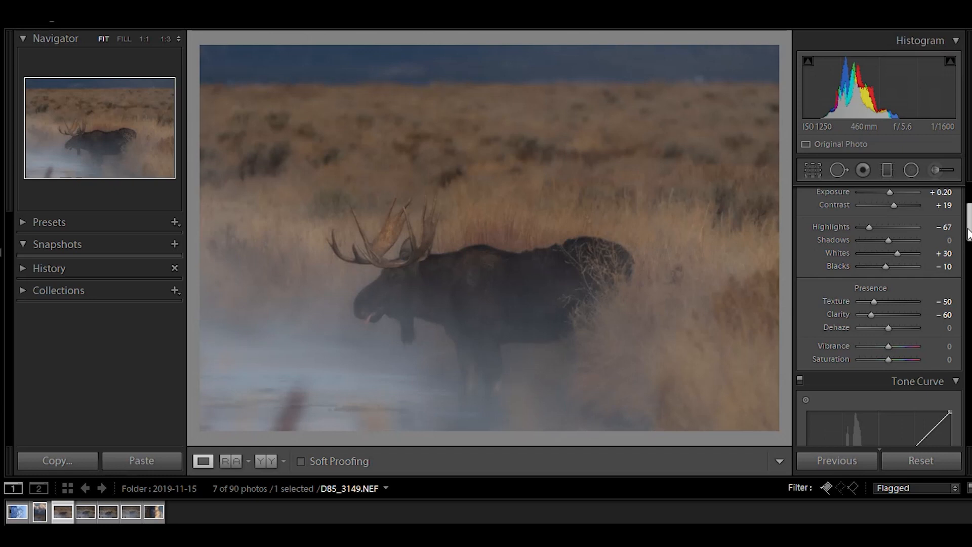
scroll(968, 232, down, 1)
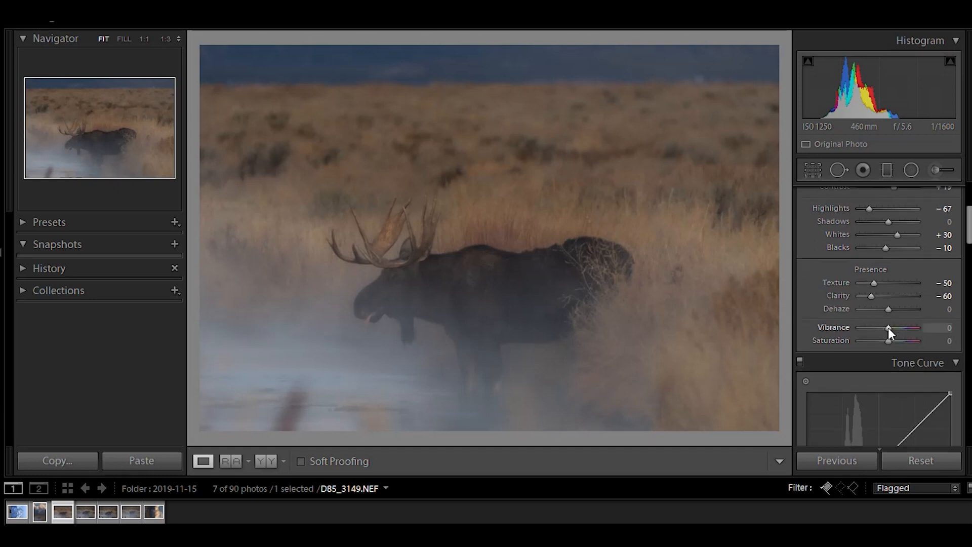
mouse_move(888, 327)
mouse_down()
mouse_move(921, 330)
mouse_move(892, 329)
mouse_up()
drag(889, 339, 890, 342)
click(943, 341)
key(Return)
Scroll to the Tone Curve and add two points to the RGB curve for a gentle S-curve.
click(969, 225)
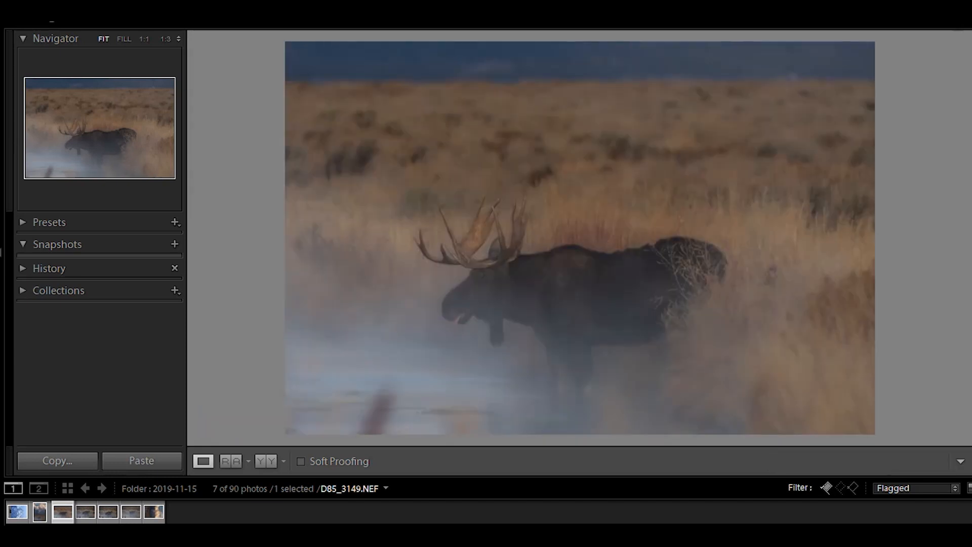
click(968, 228)
drag(968, 223, 968, 251)
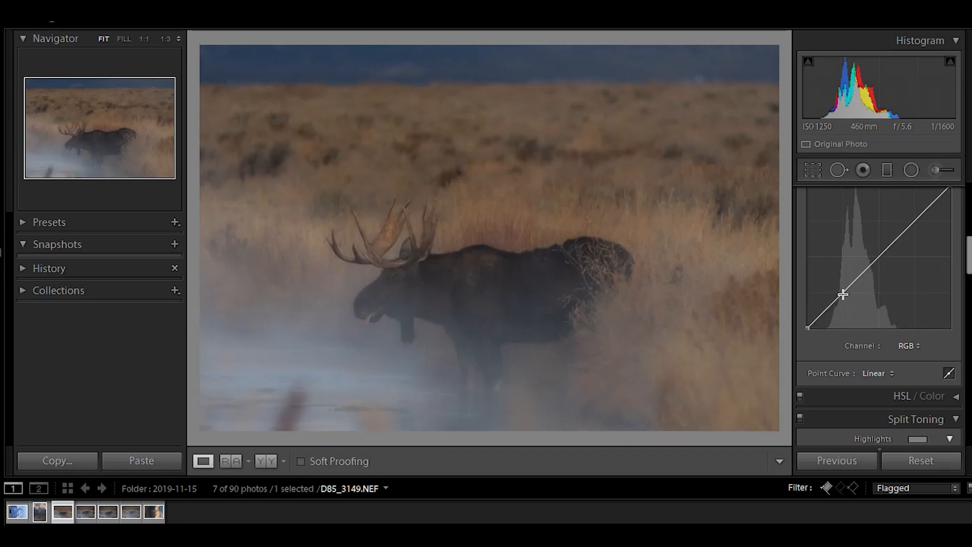
drag(844, 295, 846, 295)
click(919, 220)
drag(920, 217, 918, 215)
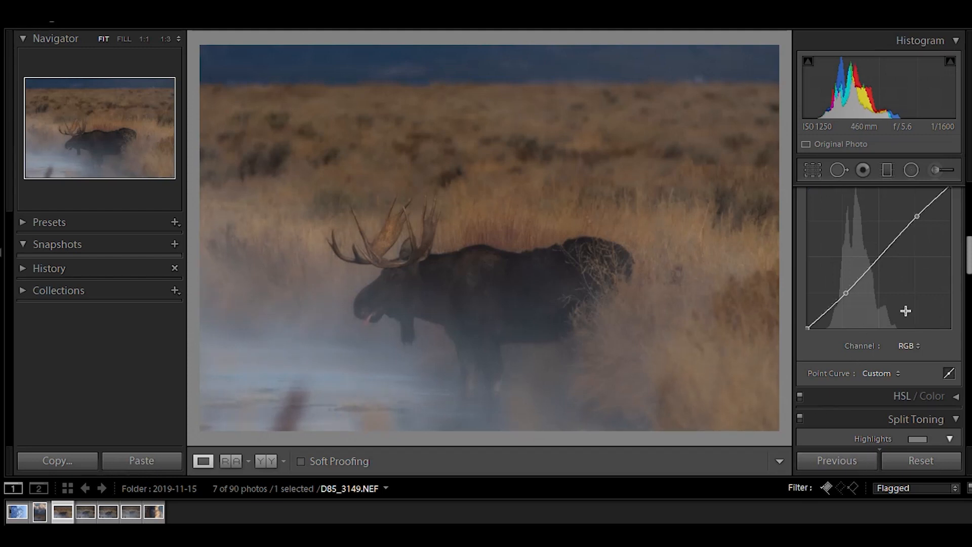
Set the Detail panel's Sharpening Masking to 48 while previewing the mask.
scroll(924, 322, down, 3)
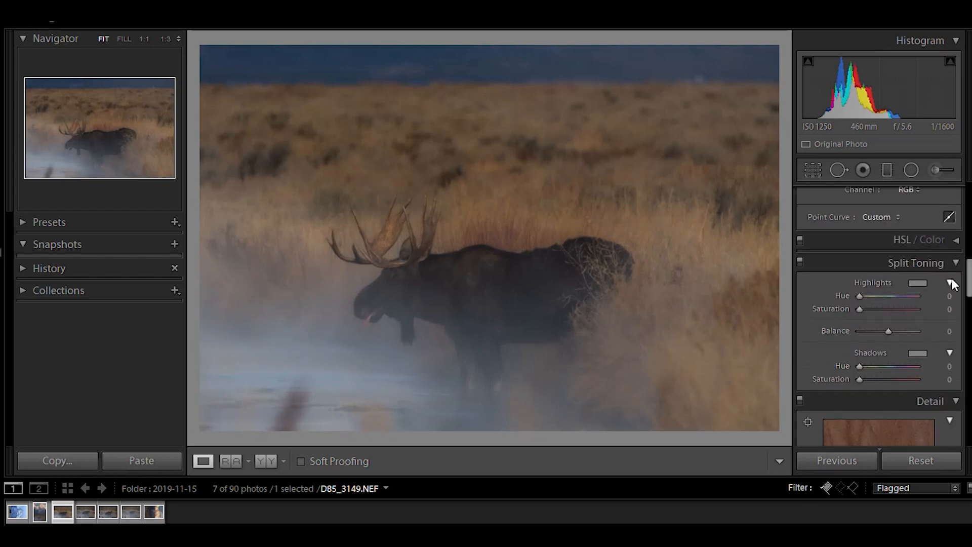
scroll(909, 318, down, 4)
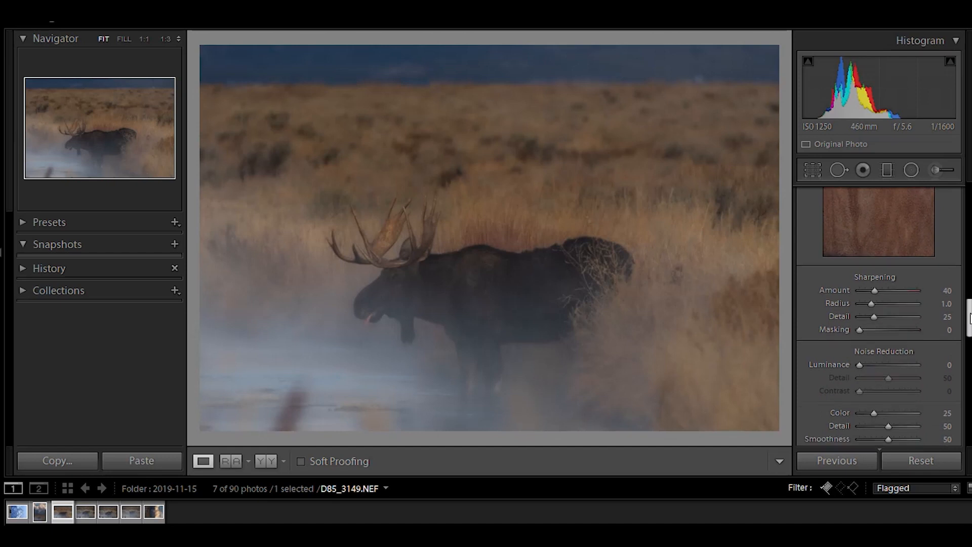
key(alt)
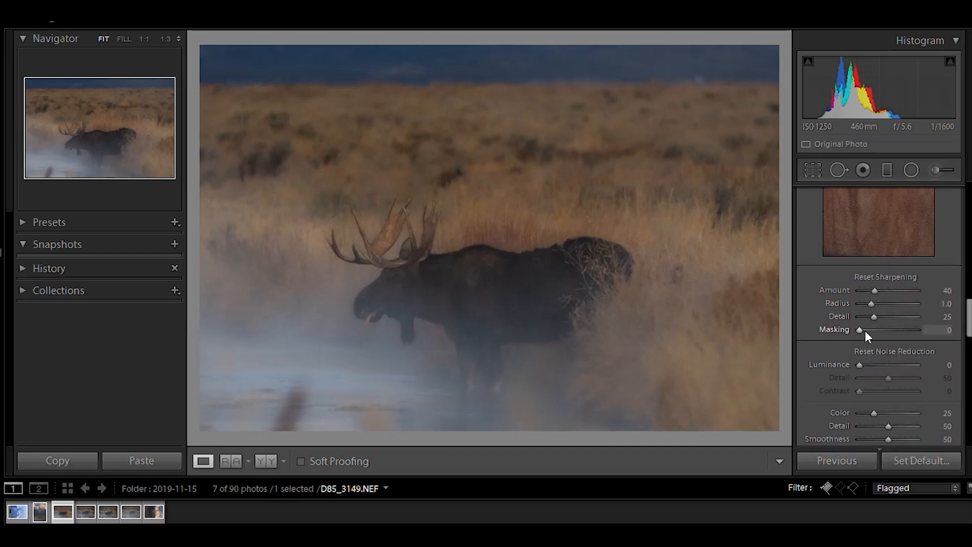
drag(871, 326, 887, 333)
Zoom to 1:1 on the antlers, raise Sharpening Amount to 113, and return to the fit view.
click(410, 254)
drag(513, 278, 522, 266)
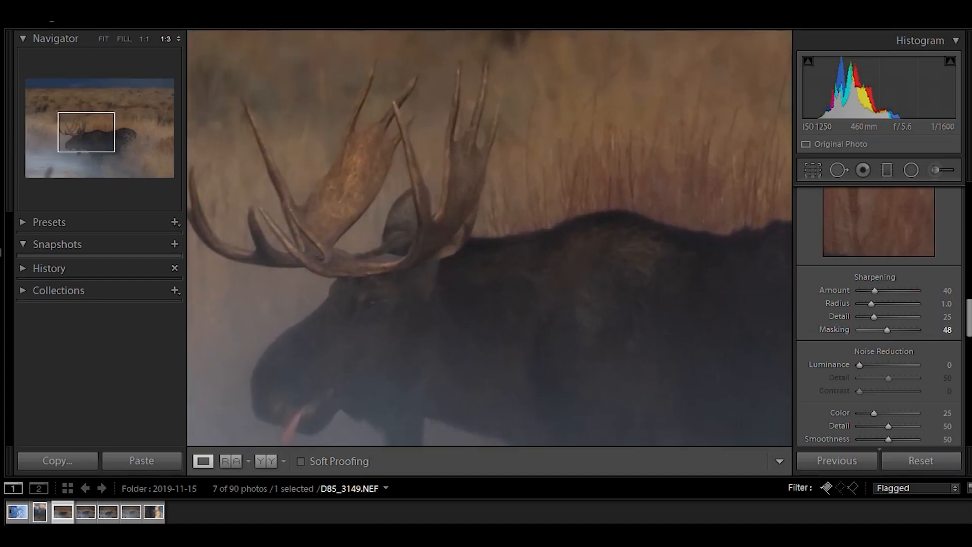
click(142, 40)
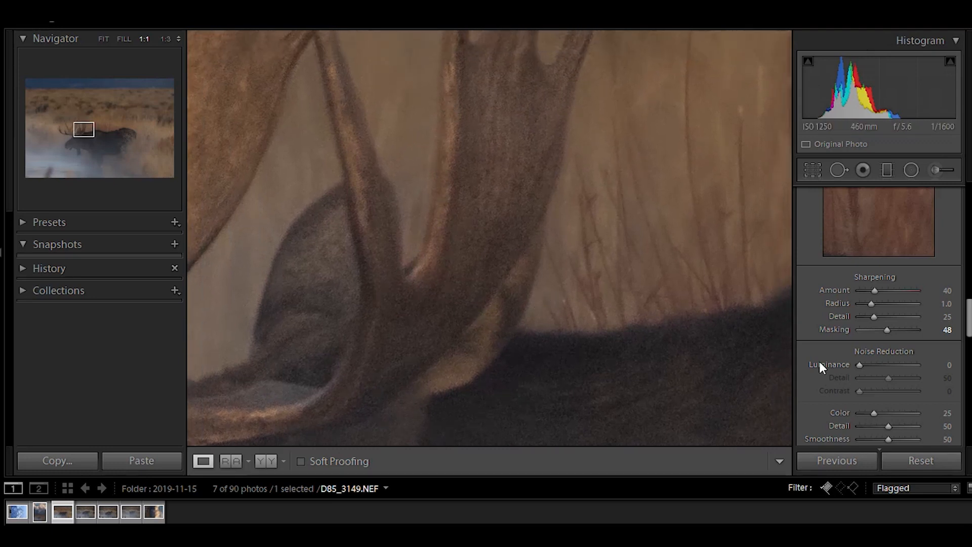
drag(874, 289, 844, 297)
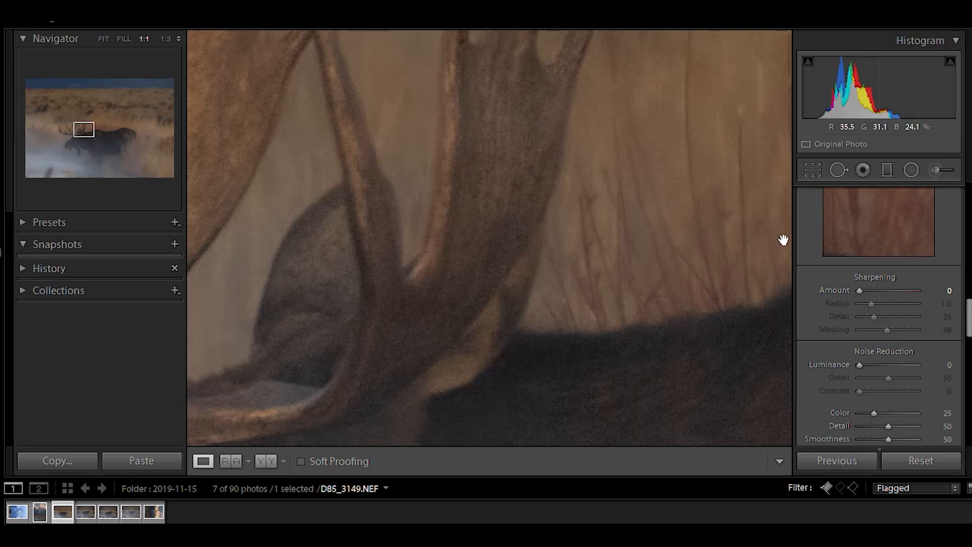
drag(862, 290, 901, 299)
scroll(863, 312, up, 3)
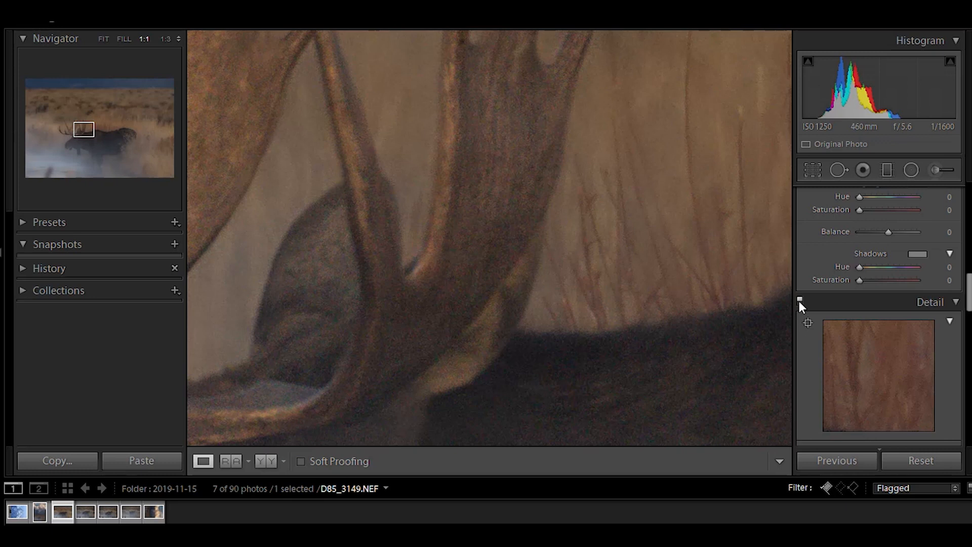
click(567, 294)
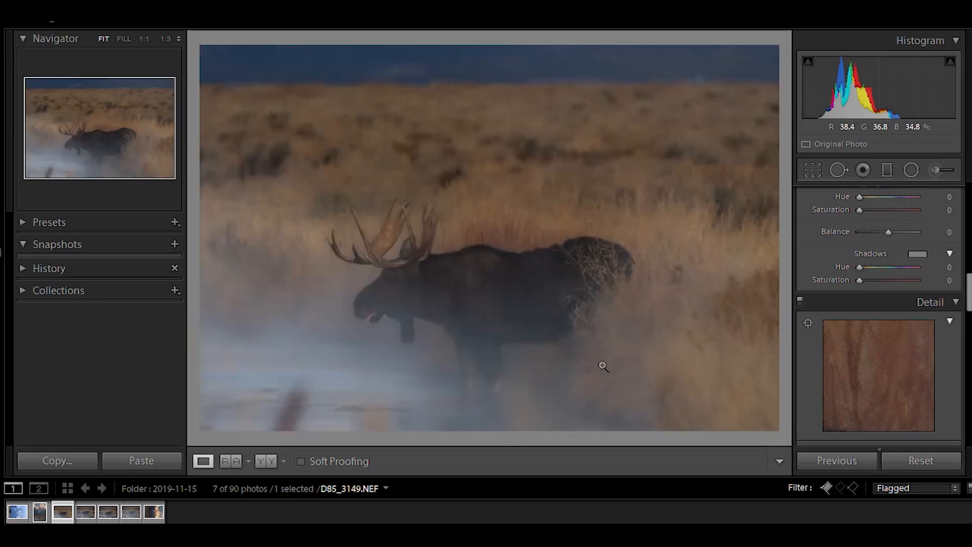
Cycle through the photo info overlays shown on the image.
drag(969, 299, 970, 333)
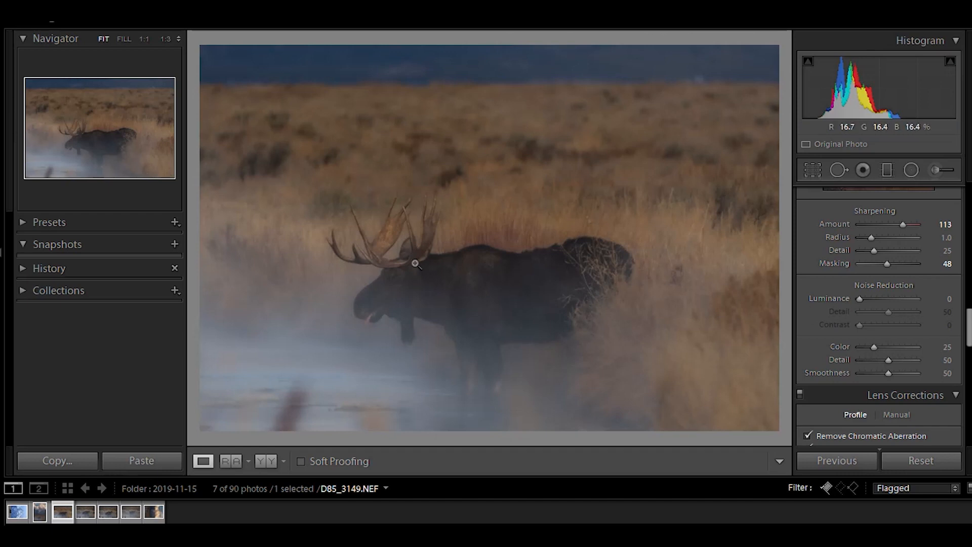
key(i)
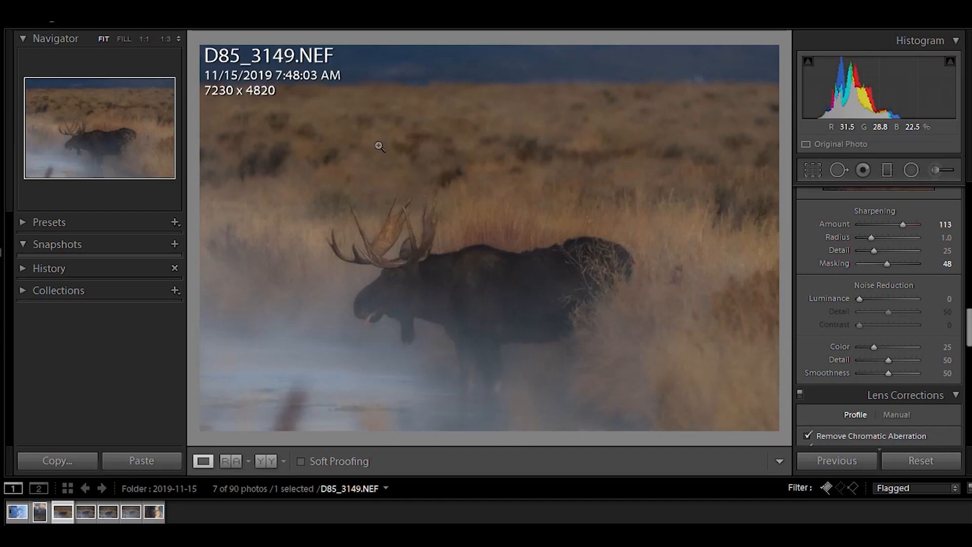
key(i)
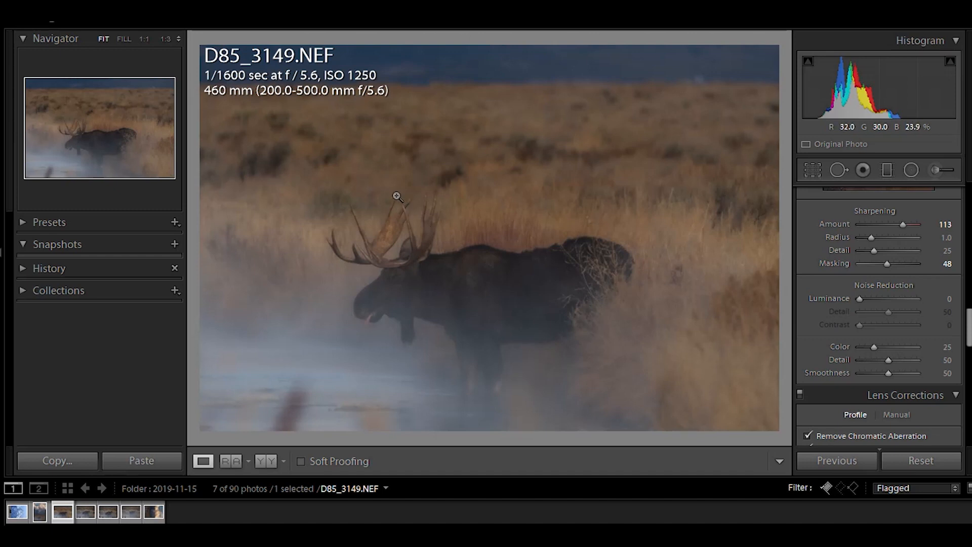
key(i)
Set the Split Toning highlights to hue 220 and saturation 5 with the color picker.
drag(968, 334, 967, 296)
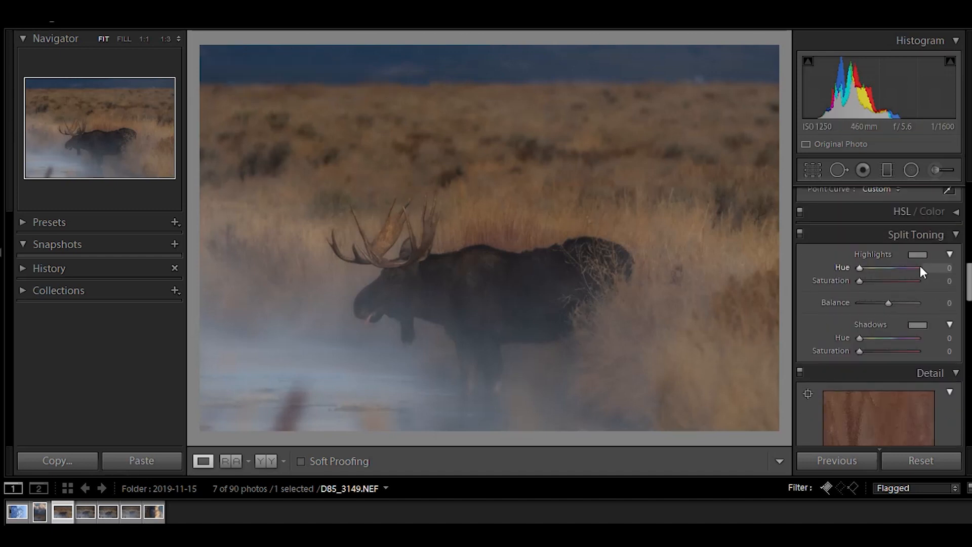
click(916, 255)
click(669, 315)
drag(670, 316, 788, 316)
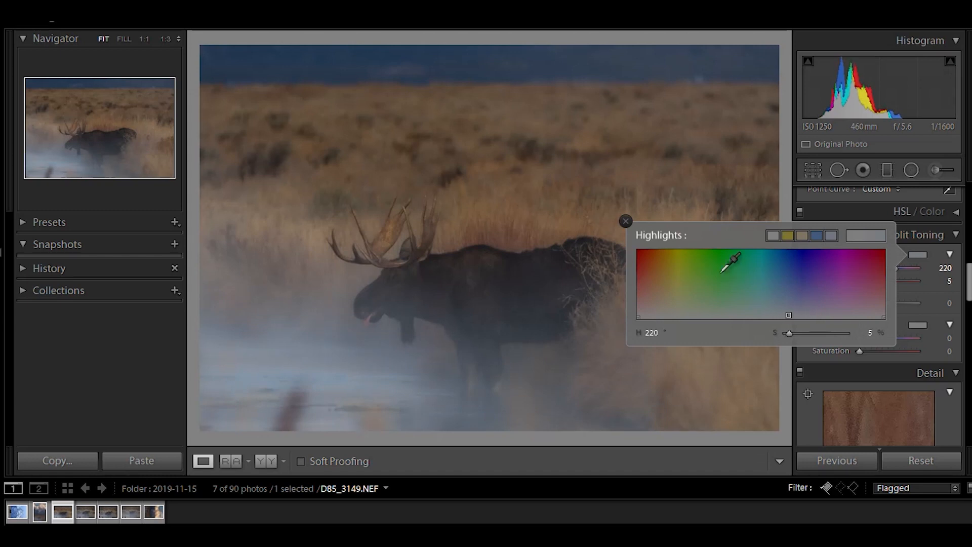
click(628, 222)
Set the Split Toning shadows to hue 27 and saturation 3 with the color picker.
click(918, 326)
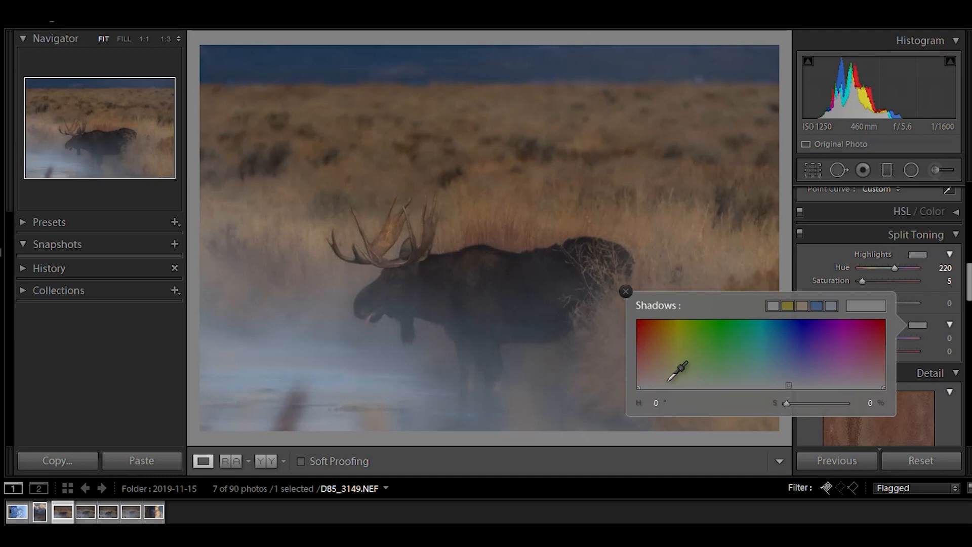
click(654, 339)
click(668, 387)
drag(666, 388, 657, 386)
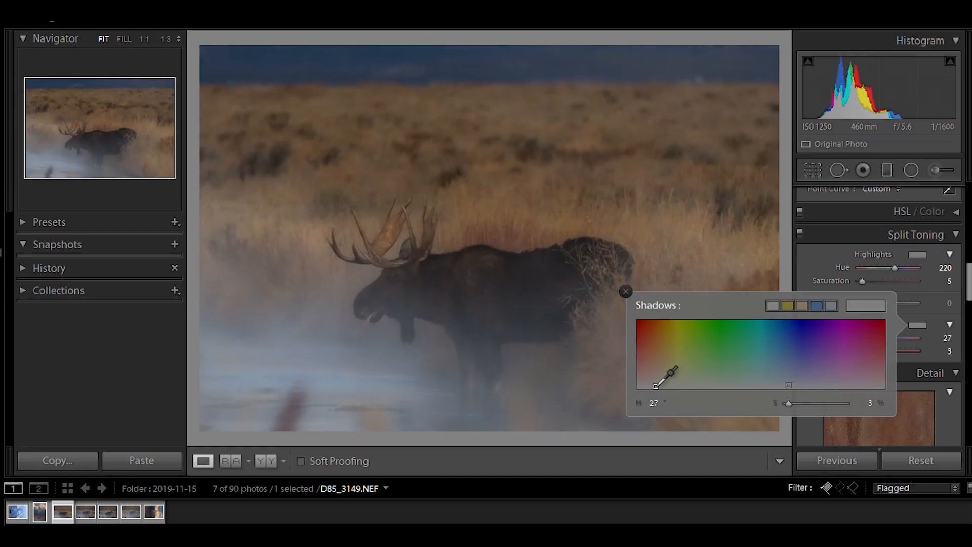
click(627, 291)
Toggle the Split Toning effect off and on to compare the result.
click(801, 234)
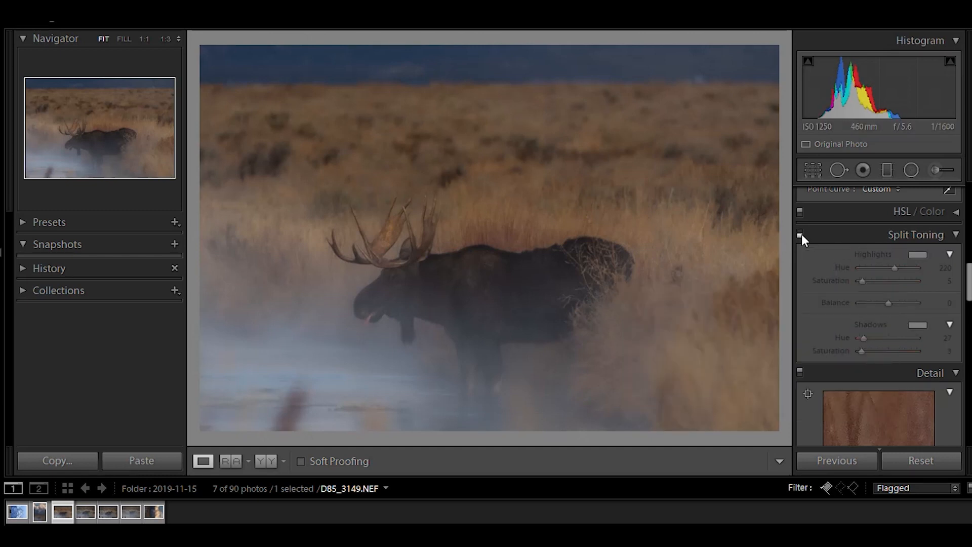
click(800, 234)
click(801, 234)
click(801, 234)
Add a post-crop vignette with Amount -36 and Midpoint 77.
drag(967, 291, 969, 213)
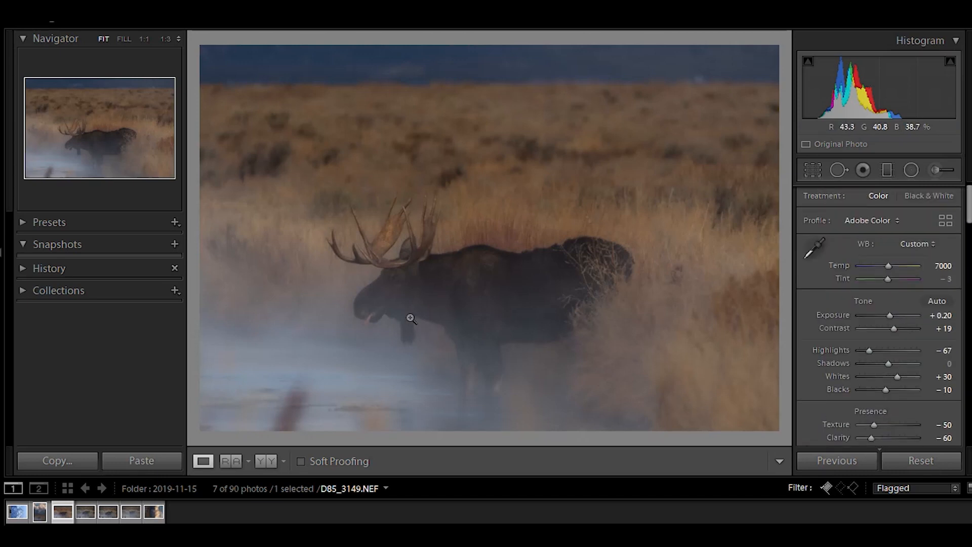
scroll(946, 359, down, 15)
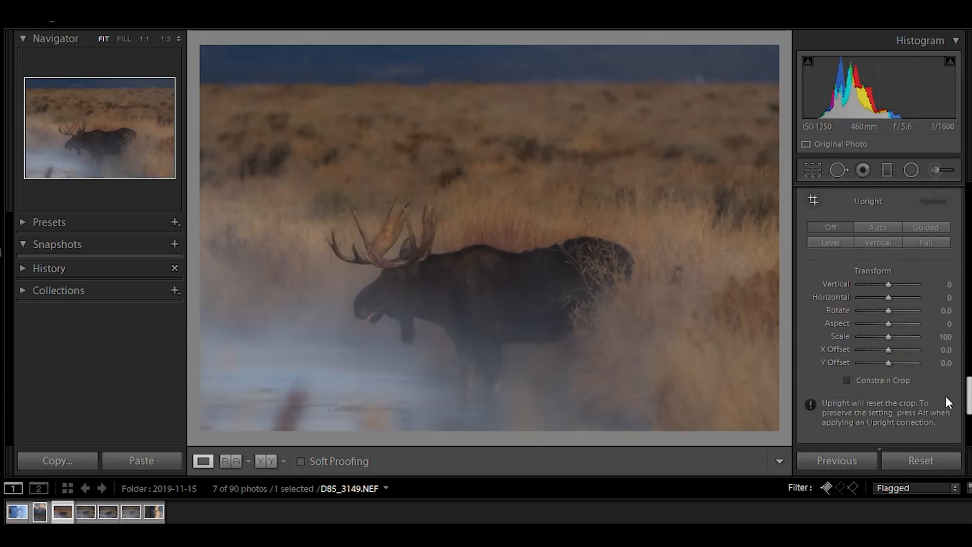
scroll(947, 408, down, 3)
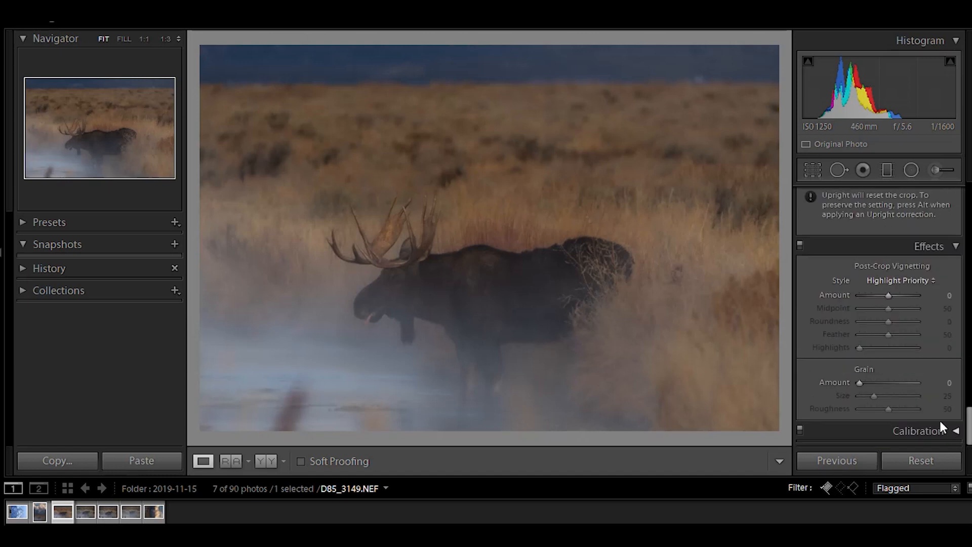
mouse_move(889, 296)
mouse_down()
mouse_move(849, 299)
mouse_move(879, 301)
mouse_up()
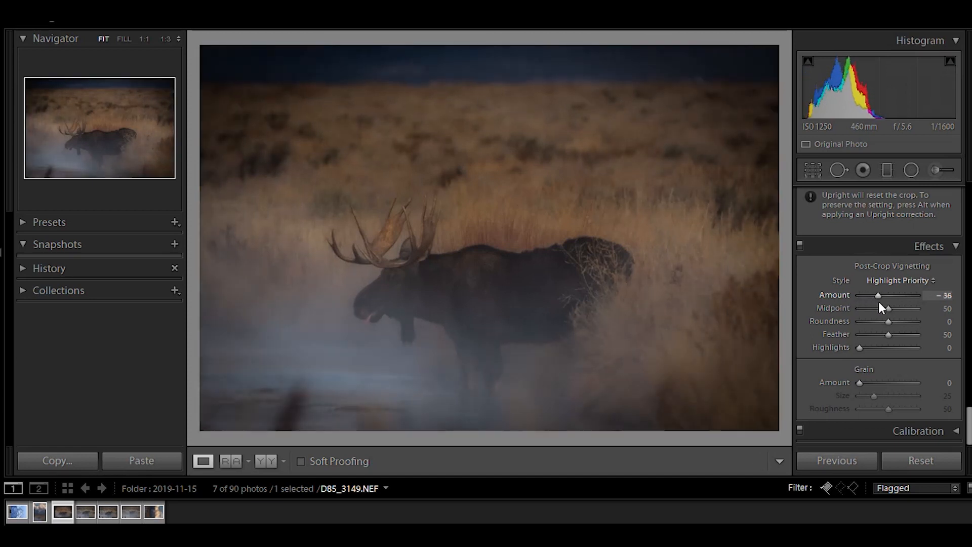
mouse_move(889, 308)
mouse_down()
mouse_move(849, 309)
mouse_move(922, 311)
mouse_move(906, 309)
mouse_up()
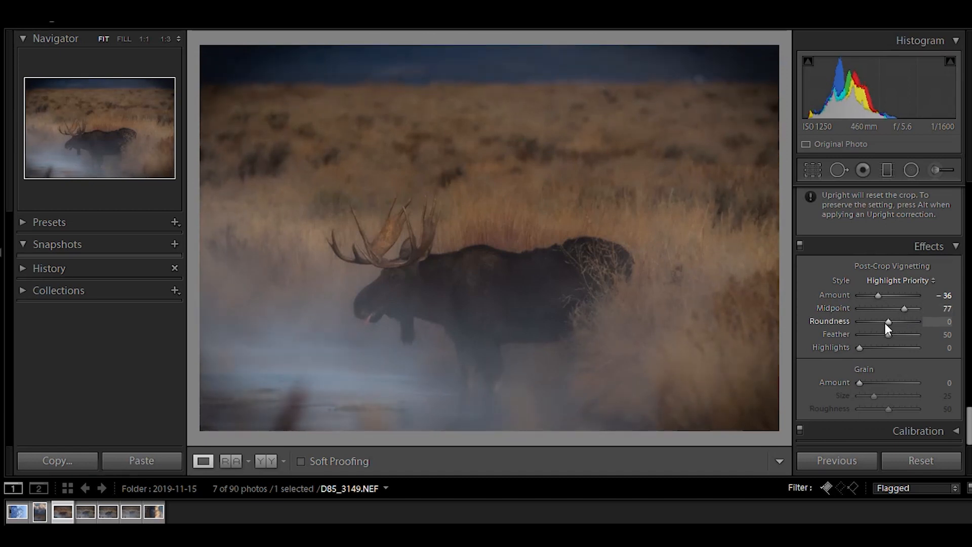
Set the vignette Roundness to +55 and Feather to 83.
drag(889, 320, 824, 329)
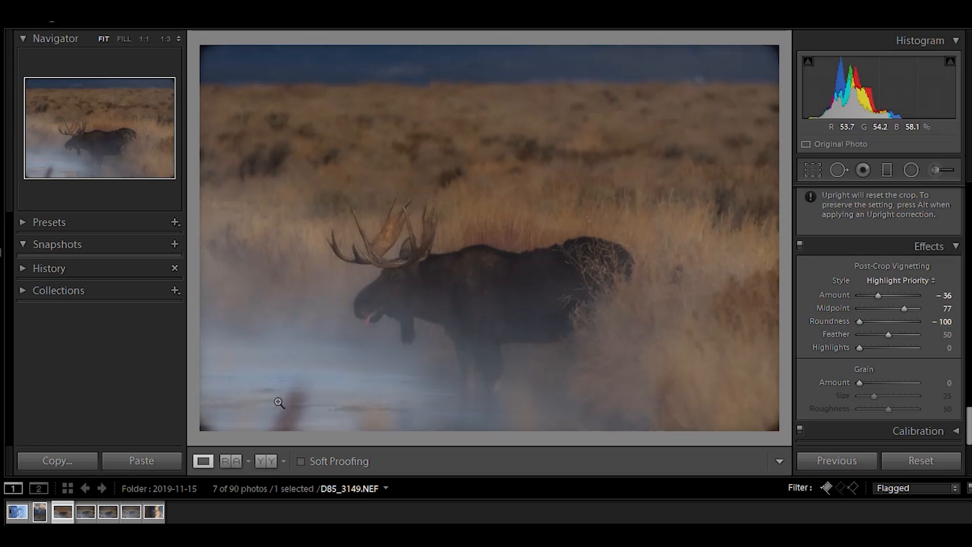
drag(864, 321, 901, 324)
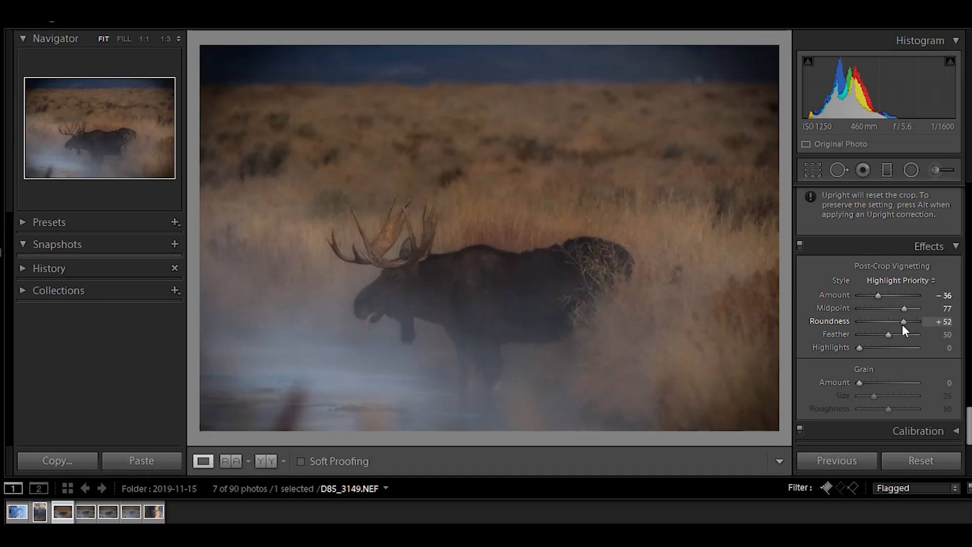
drag(908, 336, 846, 335)
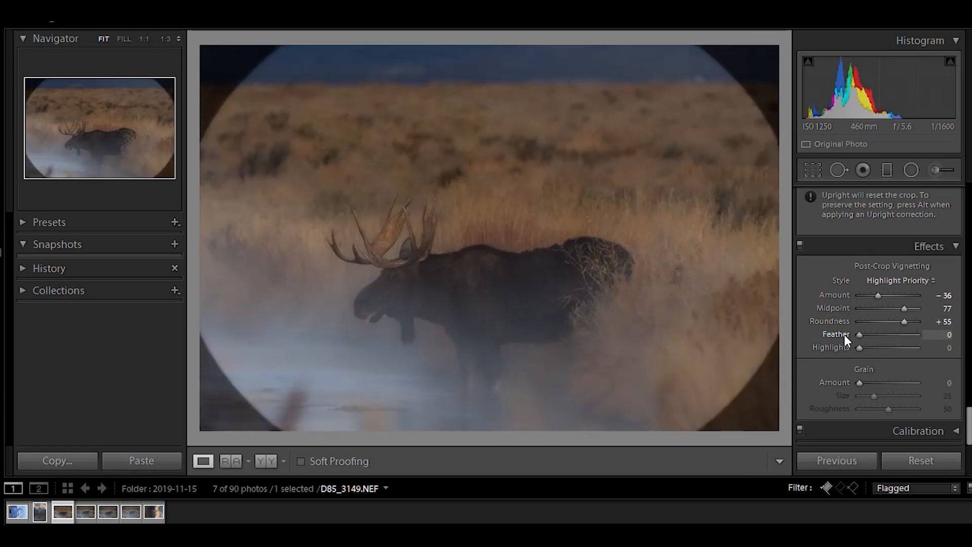
drag(845, 335, 816, 349)
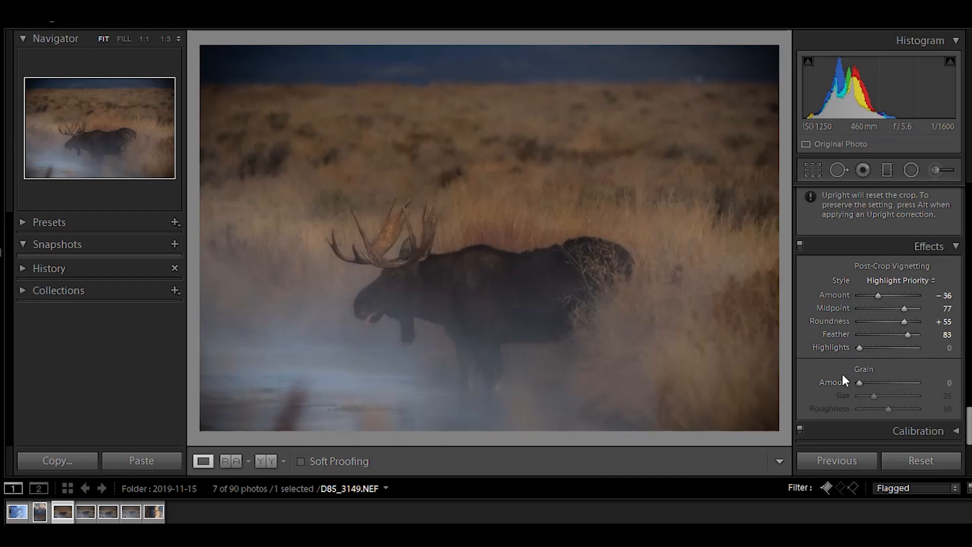
drag(564, 329, 783, 243)
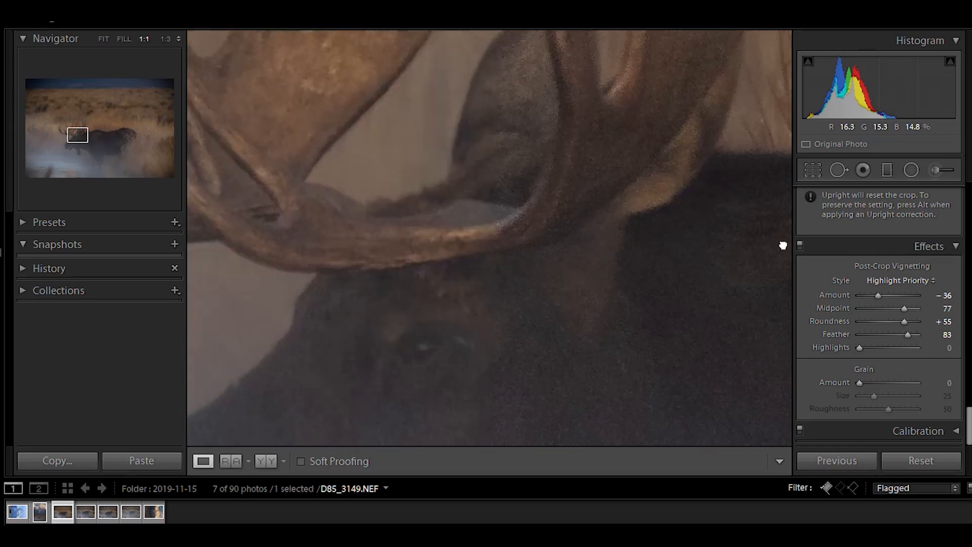
click(885, 383)
drag(885, 383, 896, 385)
double_click(894, 380)
click(542, 210)
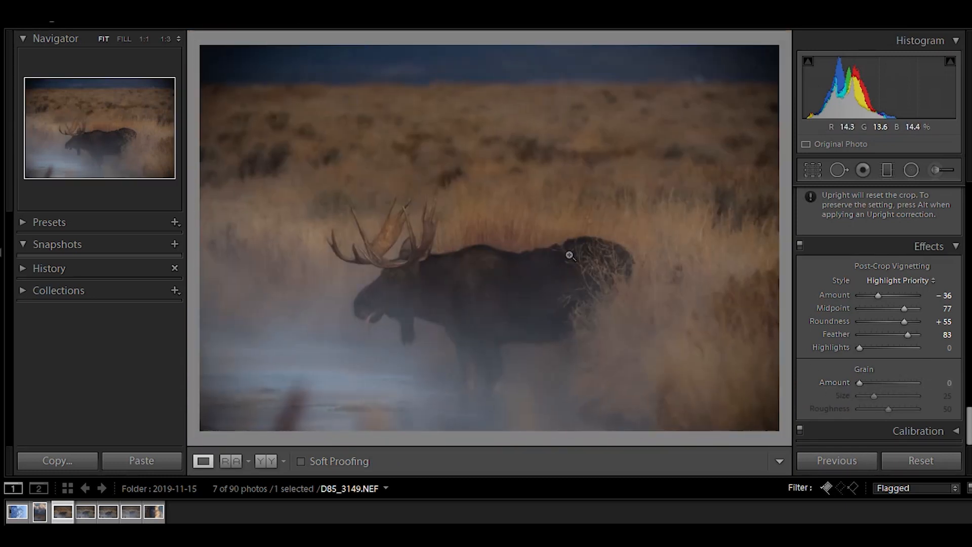
Zoom in on the moose's eye and paint a small Adjustment Brush spot over it.
click(389, 287)
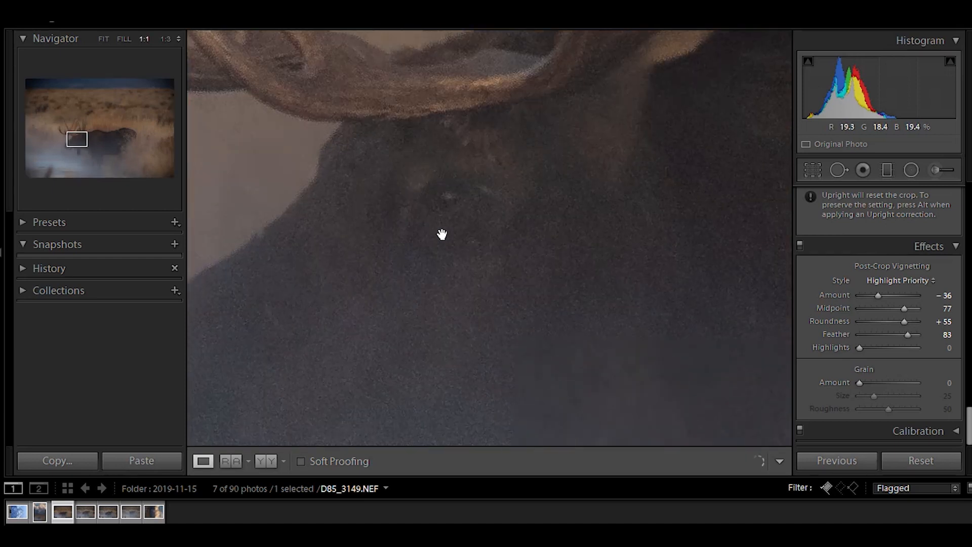
drag(967, 408, 943, 176)
click(942, 176)
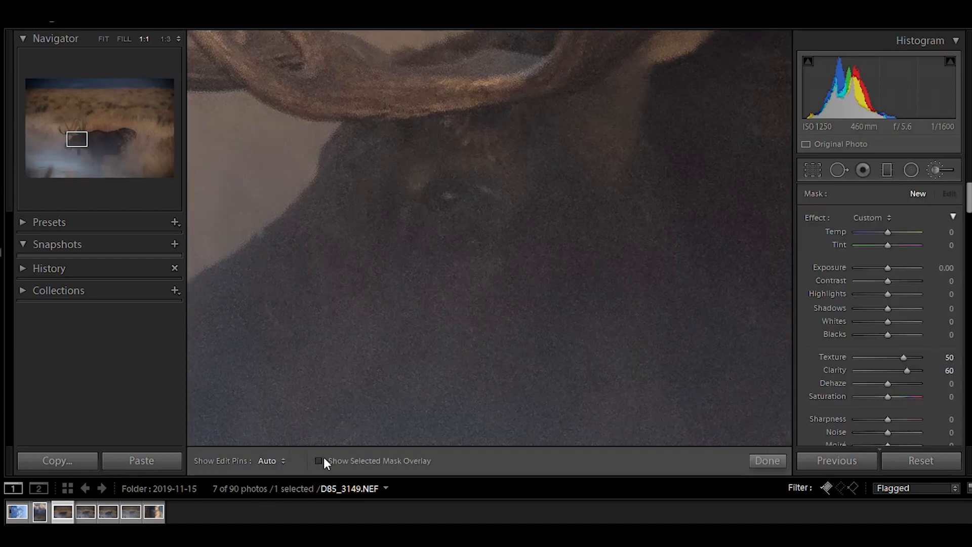
scroll(446, 191, up, 2)
drag(446, 191, 449, 195)
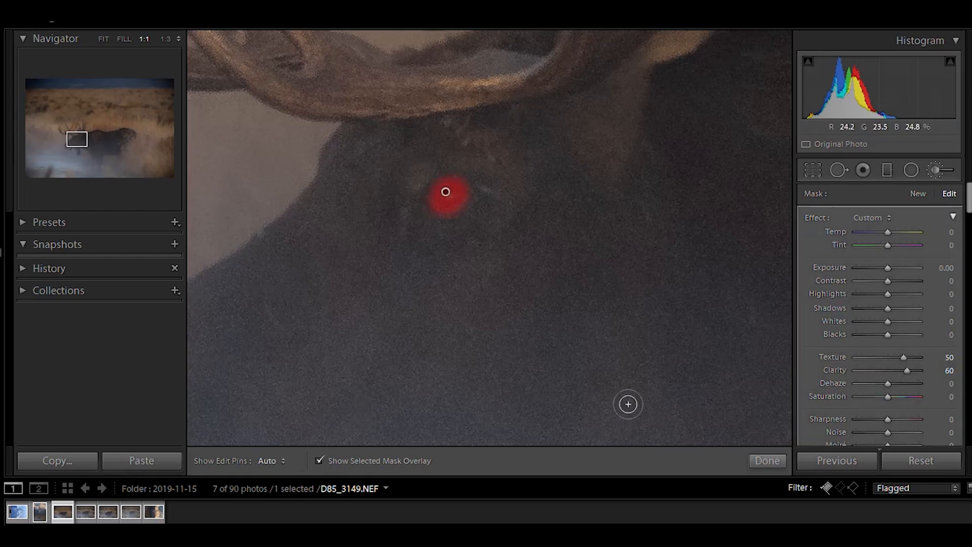
click(319, 460)
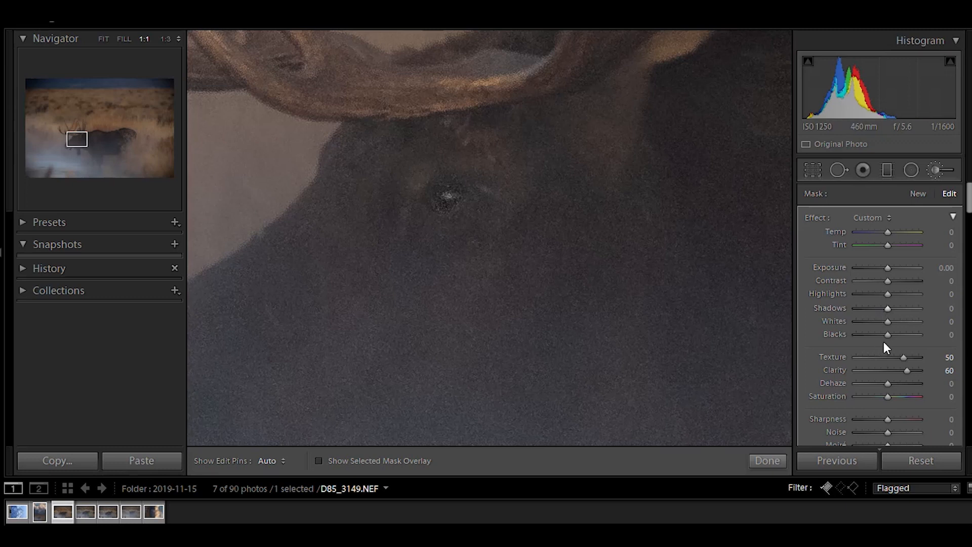
drag(893, 267, 902, 267)
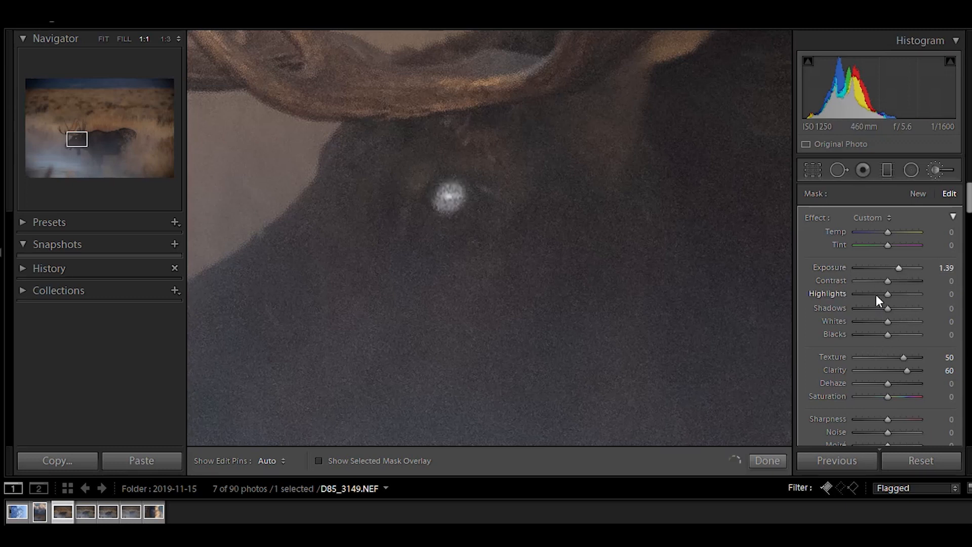
click(946, 269)
text(0)
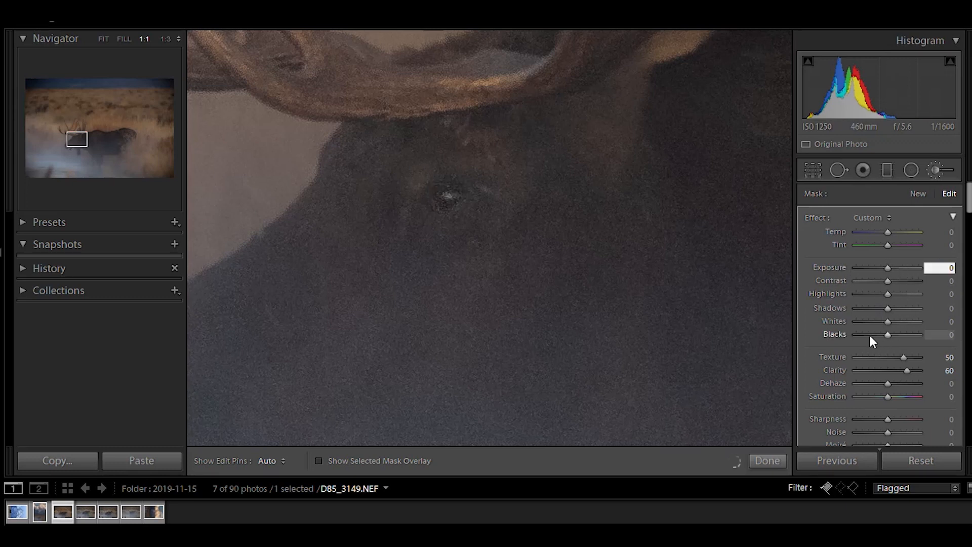
Set the eye brush's Texture to 54, Clarity to 39, Sharpness to 50 and Contrast to 11.
click(945, 359)
text(0)
click(932, 370)
text(0)
key(Return)
mouse_move(890, 358)
mouse_down()
mouse_move(910, 360)
mouse_move(902, 373)
mouse_up()
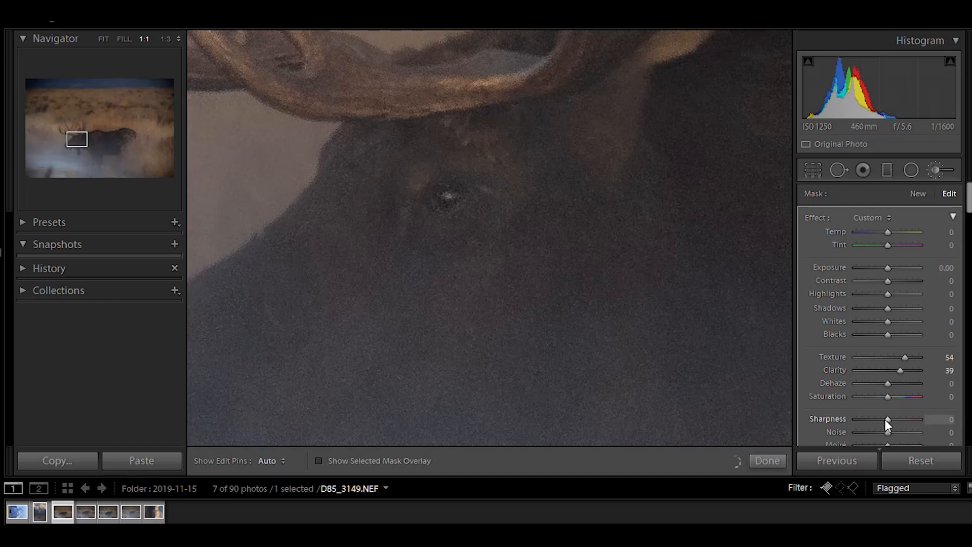
drag(888, 419, 901, 419)
drag(894, 283, 894, 286)
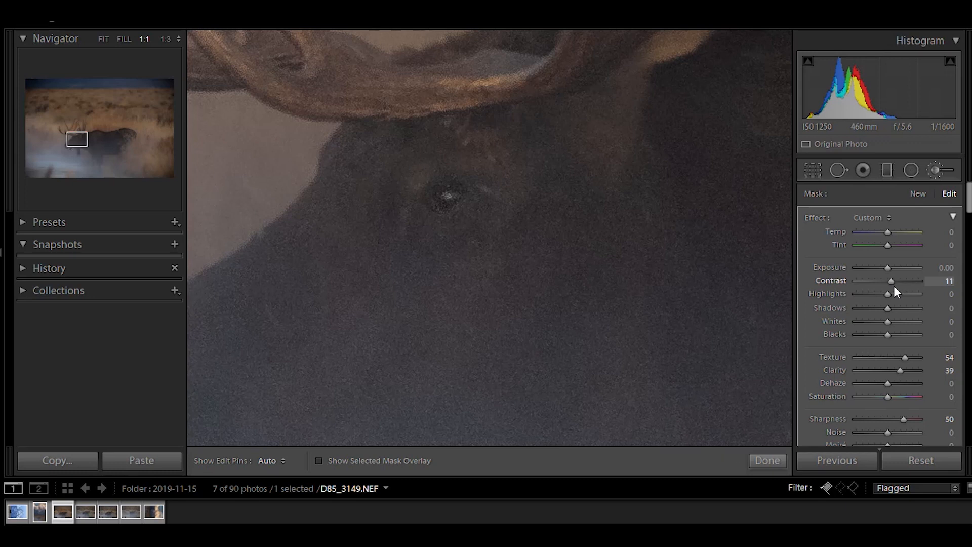
Fine-tune the eye brush's Contrast slightly and close the Adjustment Brush.
mouse_move(906, 356)
mouse_down()
mouse_move(890, 356)
mouse_move(900, 360)
mouse_up()
click(768, 461)
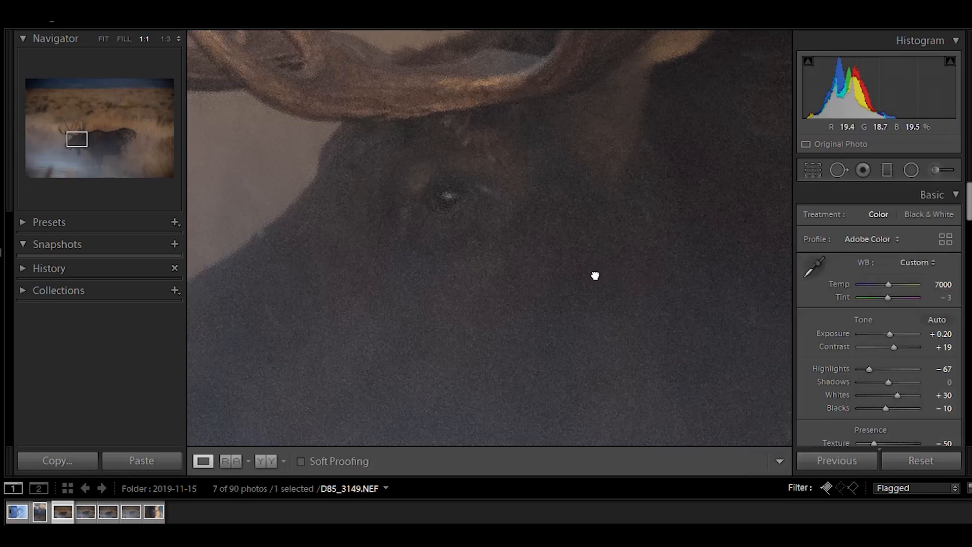
Zoom in on the moose's tongue and paint an Adjustment Brush stroke over it.
click(595, 273)
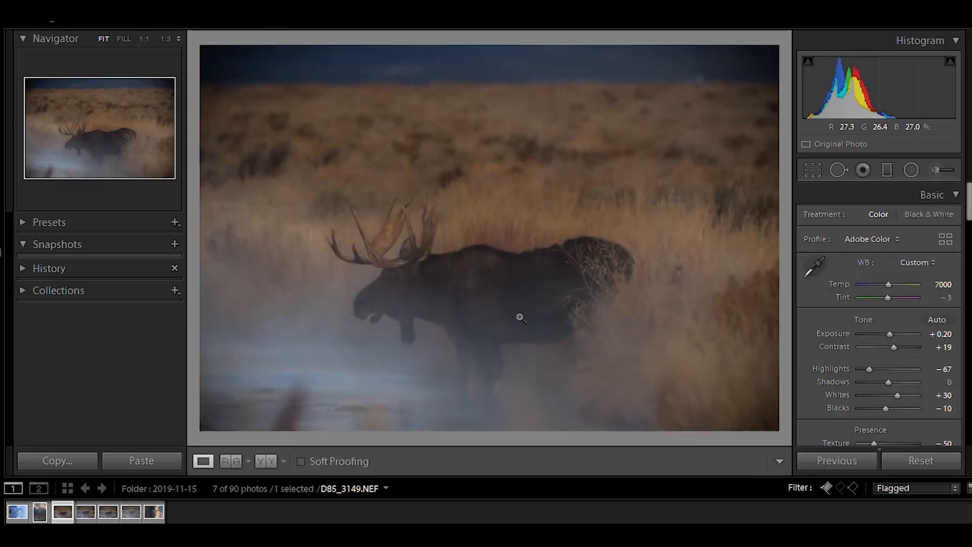
click(366, 322)
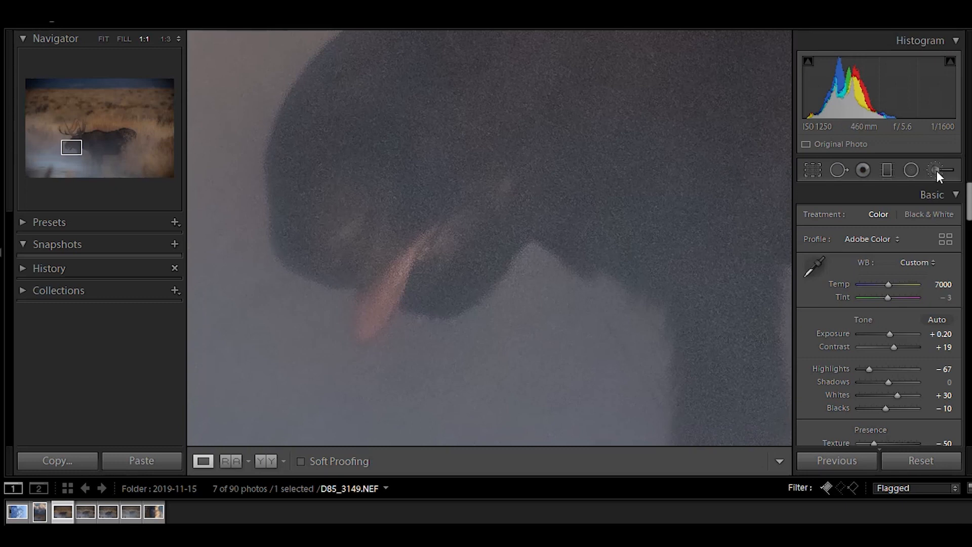
click(939, 170)
click(319, 461)
key(h)
mouse_move(369, 310)
mouse_down()
mouse_move(402, 254)
mouse_move(369, 327)
mouse_move(429, 238)
mouse_move(360, 349)
mouse_up()
key(h)
click(319, 460)
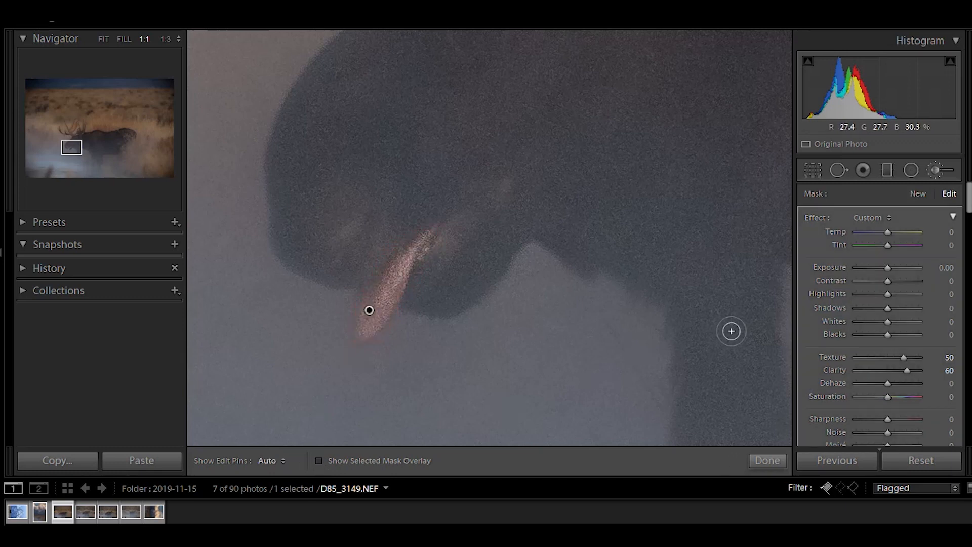
Set the tongue brush's Texture to 33, Clarity to 30 and Sharpness to 28.
click(949, 358)
text(0)
key(Return)
click(947, 370)
text(0)
key(Return)
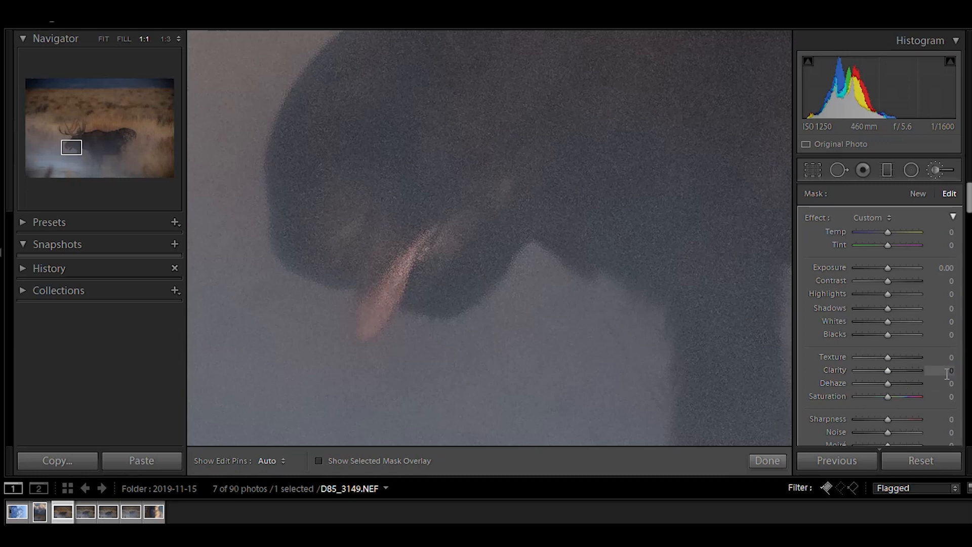
drag(889, 357, 895, 371)
drag(887, 419, 896, 419)
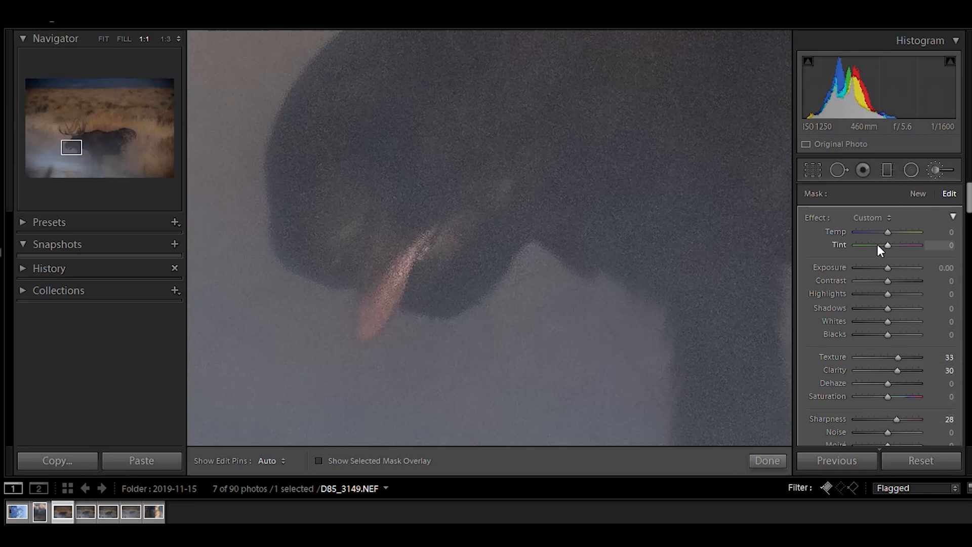
mouse_move(889, 229)
mouse_down()
mouse_move(897, 232)
mouse_move(888, 233)
mouse_up()
click(941, 236)
text(0)
key(Return)
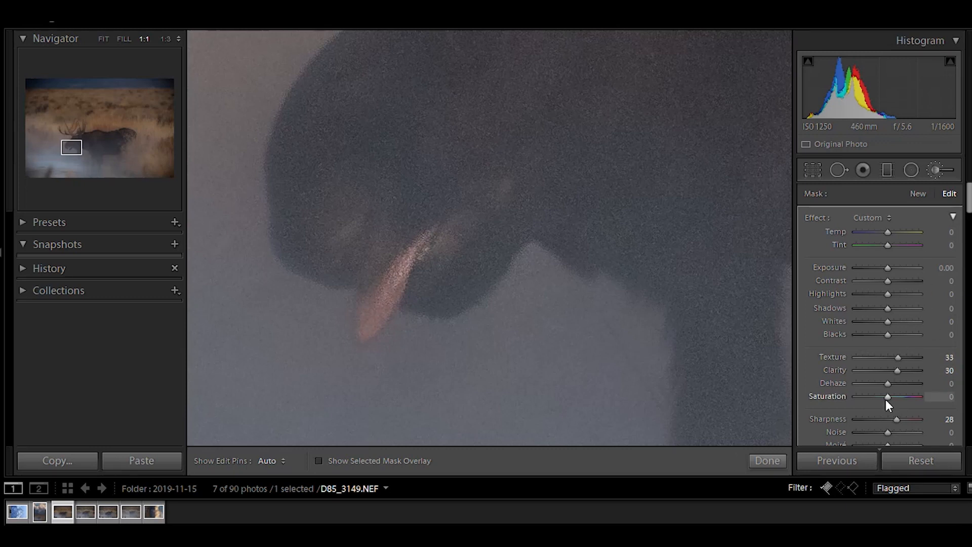
Set the tongue brush's Saturation to 35 and close the Adjustment Brush.
drag(887, 398, 898, 398)
click(767, 460)
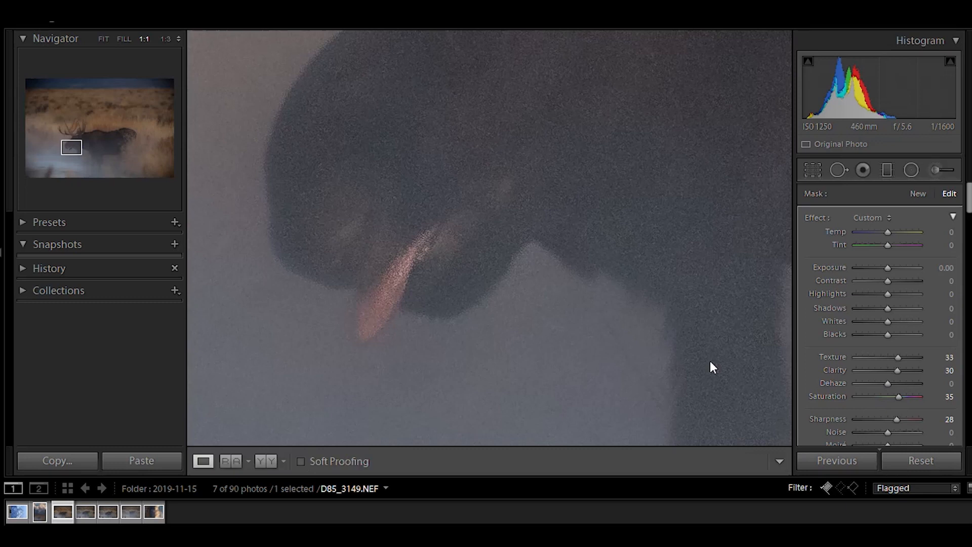
Open mountain photo D85_3144 and straighten it to an angle of about 0.81 with the Crop tool.
click(573, 282)
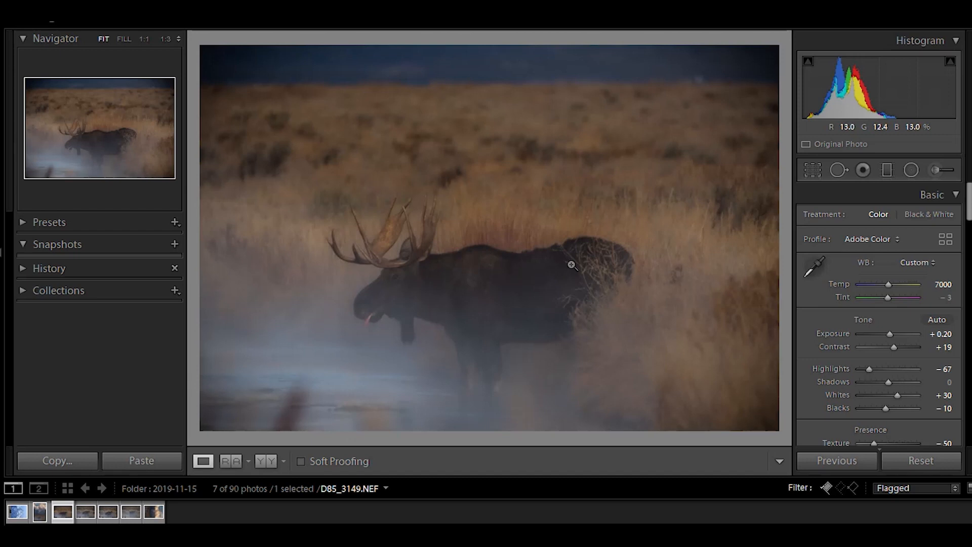
click(38, 514)
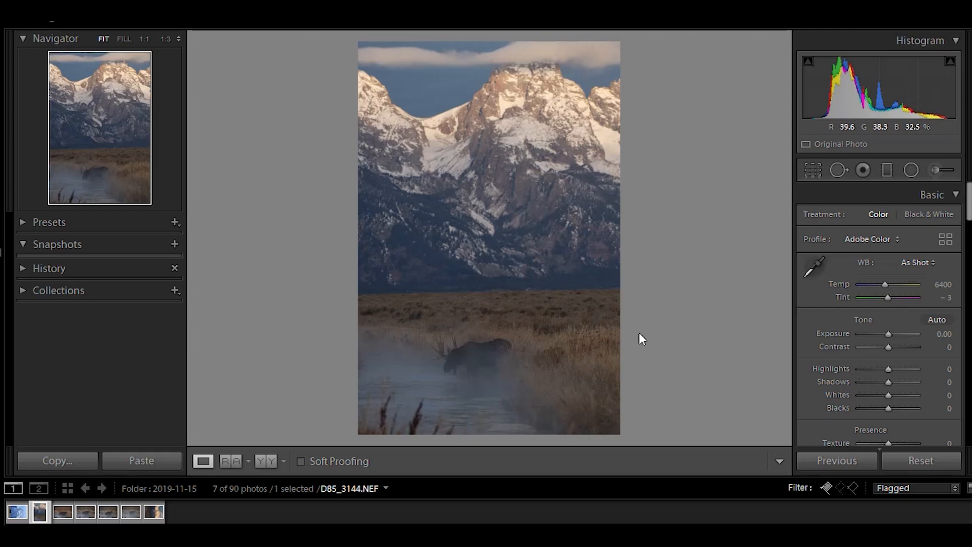
click(812, 170)
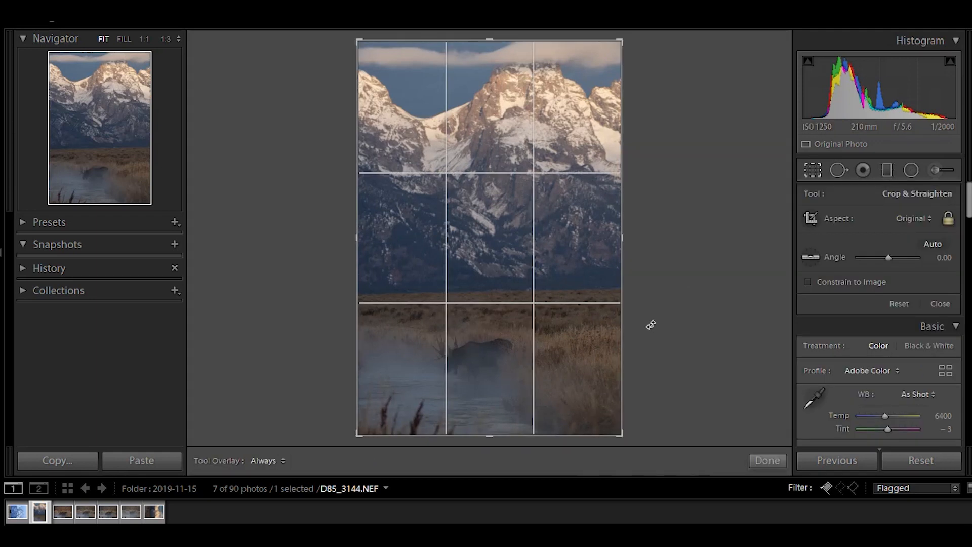
drag(638, 268, 640, 272)
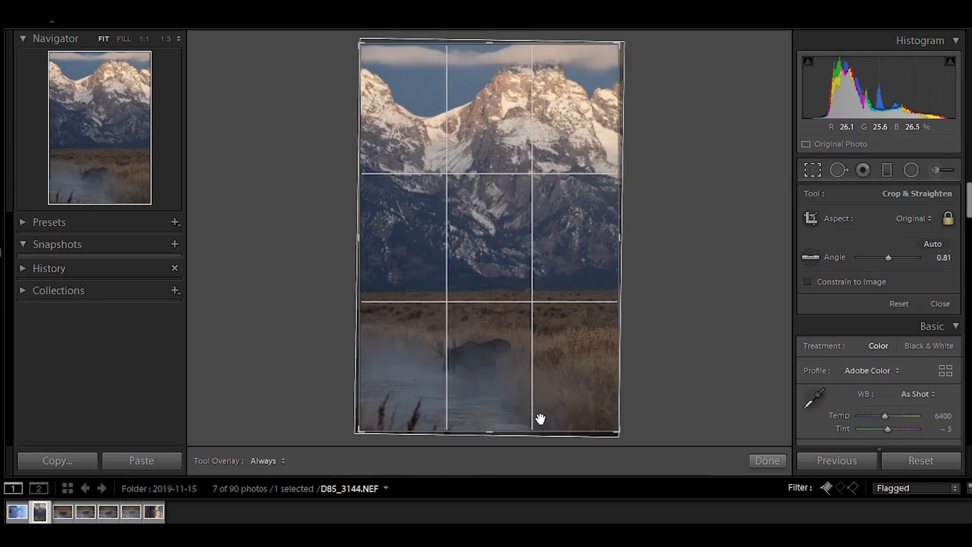
Unlock the crop aspect ratio, raise the bottom edge of the crop slightly, and apply the crop.
click(904, 218)
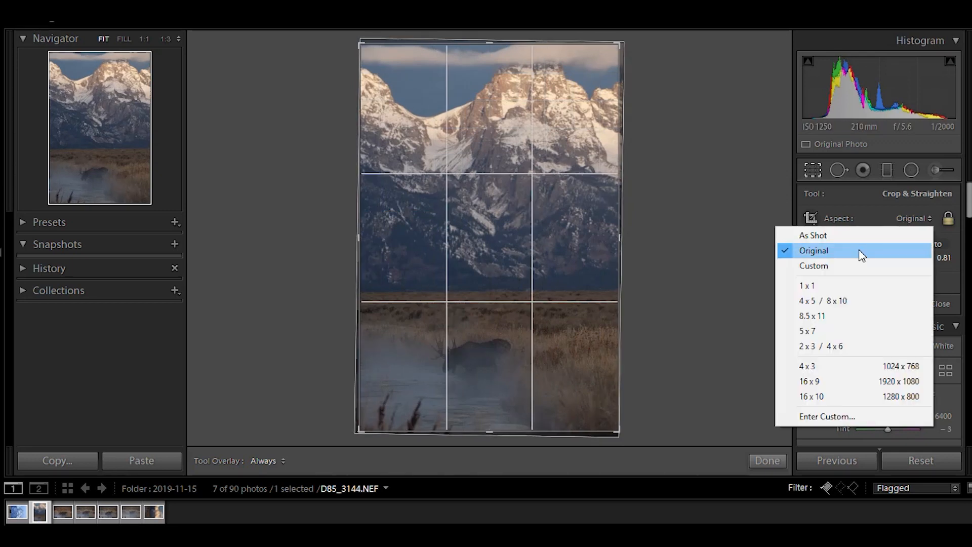
click(948, 218)
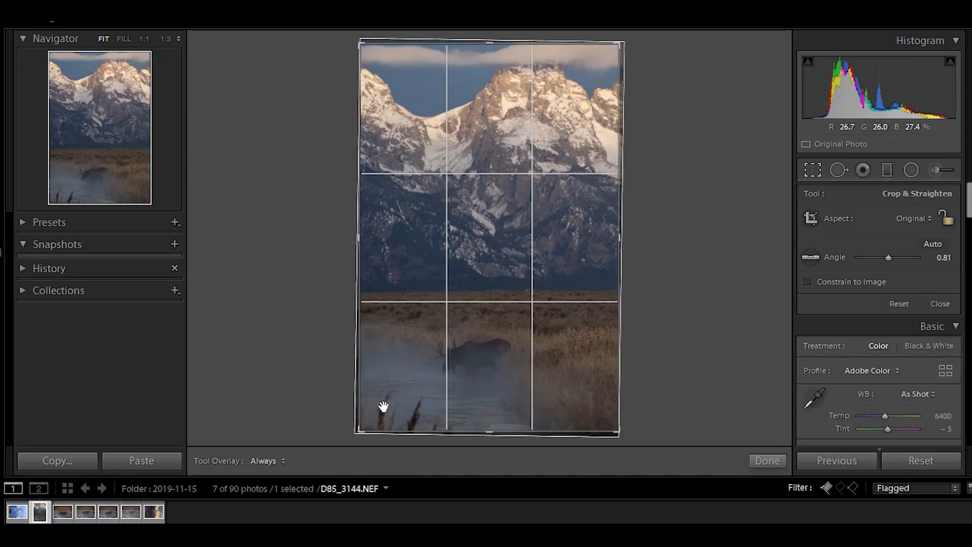
drag(483, 431, 497, 421)
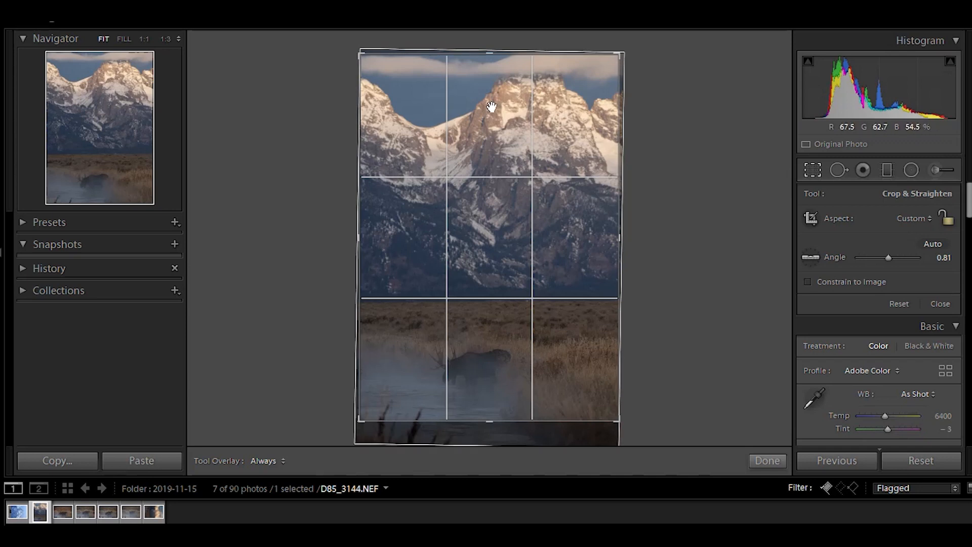
click(766, 461)
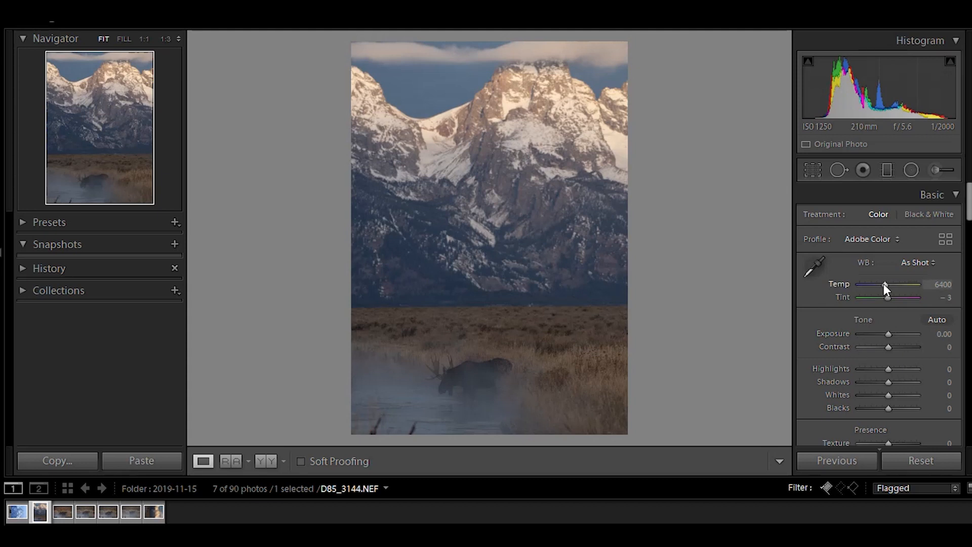
Draw a Graduated Filter over the mountains and reposition it to cover the peaks down to mid-slope.
click(887, 170)
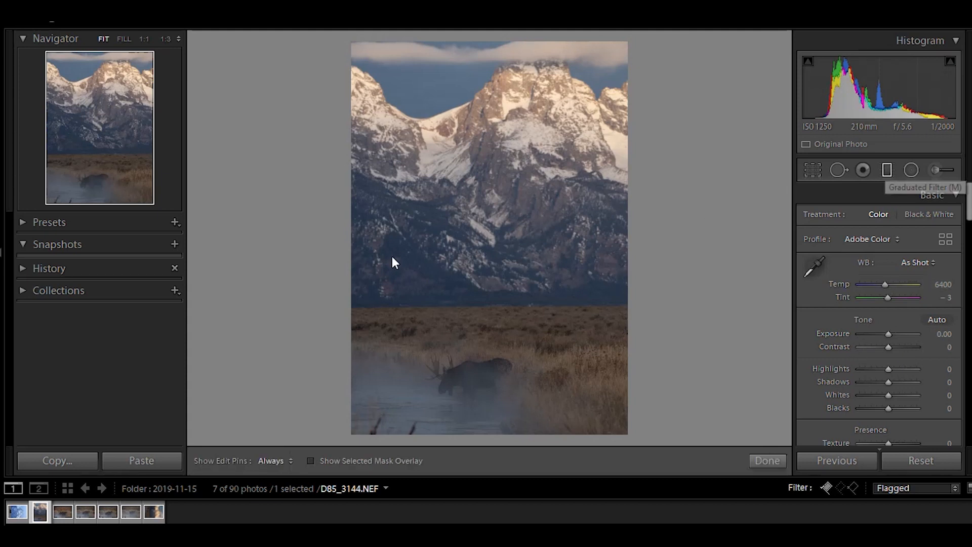
drag(484, 210, 487, 305)
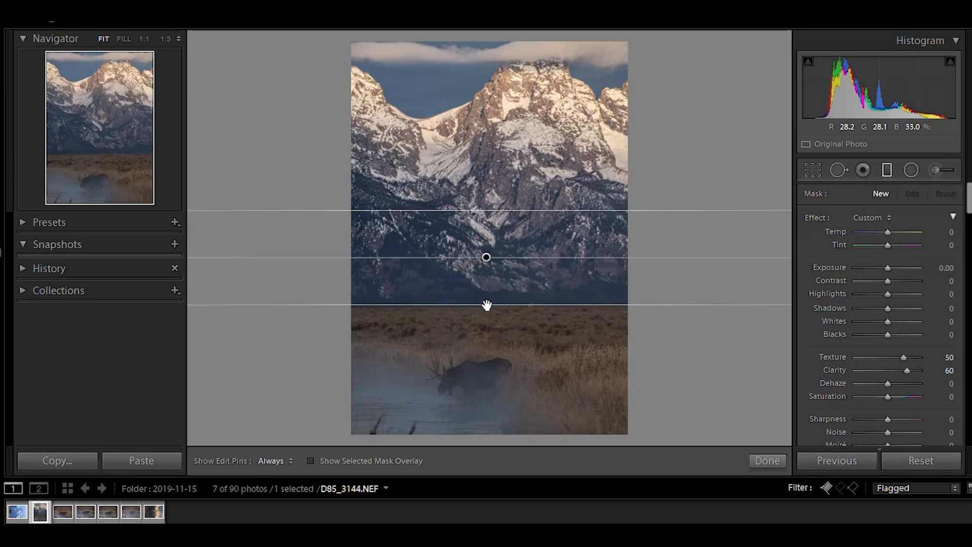
click(335, 461)
drag(517, 211, 522, 107)
click(340, 460)
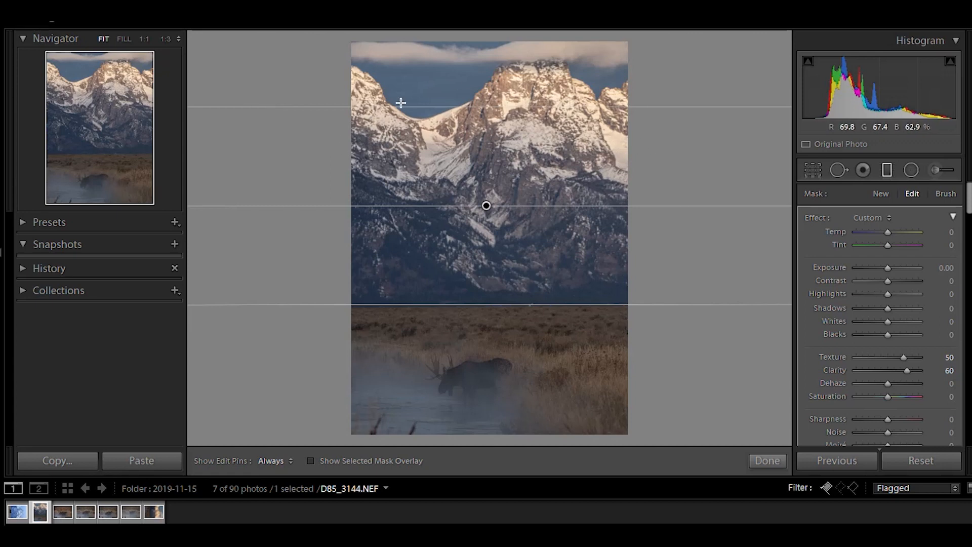
click(310, 461)
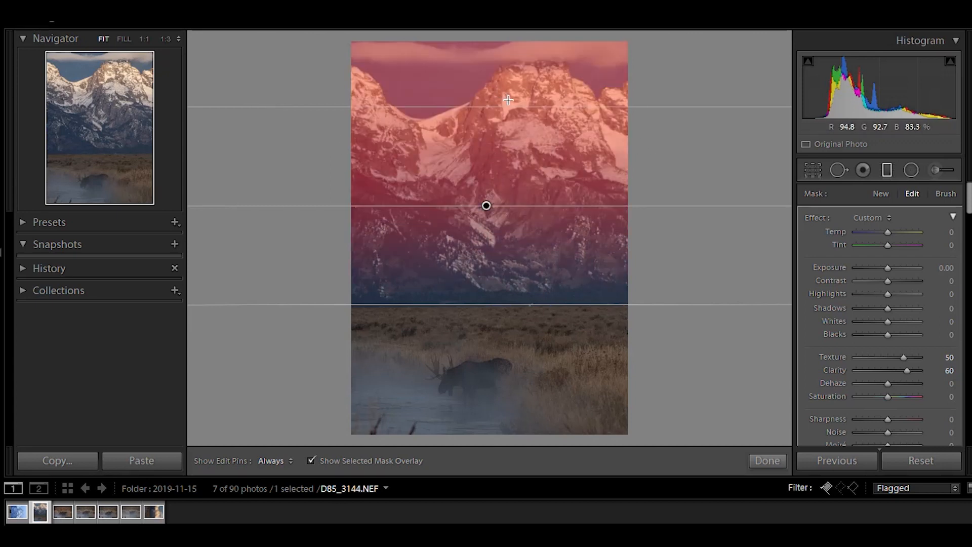
drag(507, 107, 508, 76)
drag(503, 301, 513, 231)
click(374, 457)
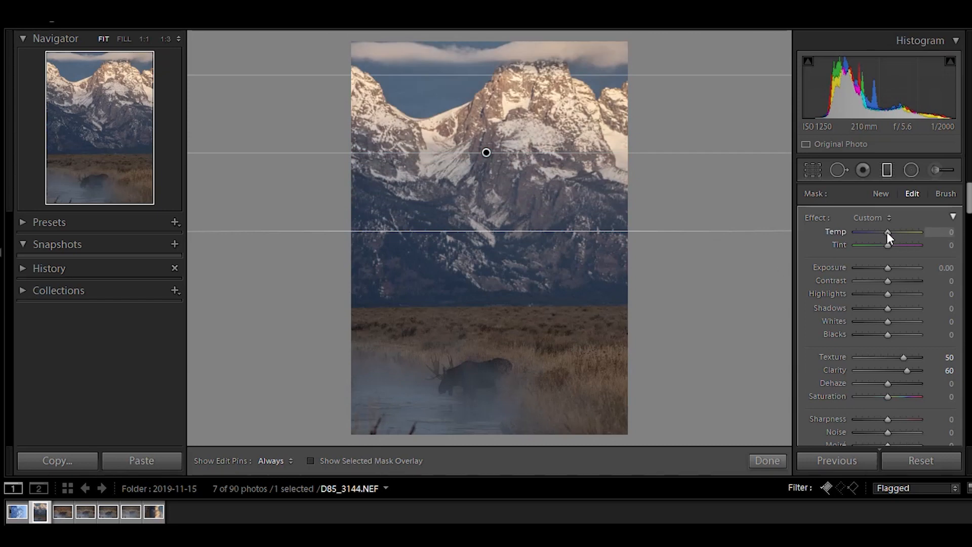
Set the mountain graduated filter's Temp to 30.
drag(888, 232, 898, 235)
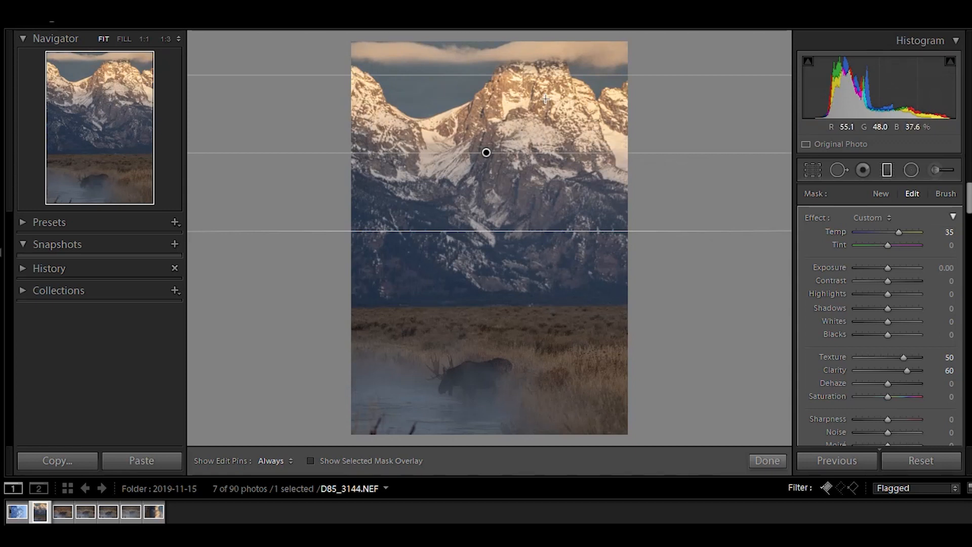
click(947, 232)
text(0)
double_click(952, 232)
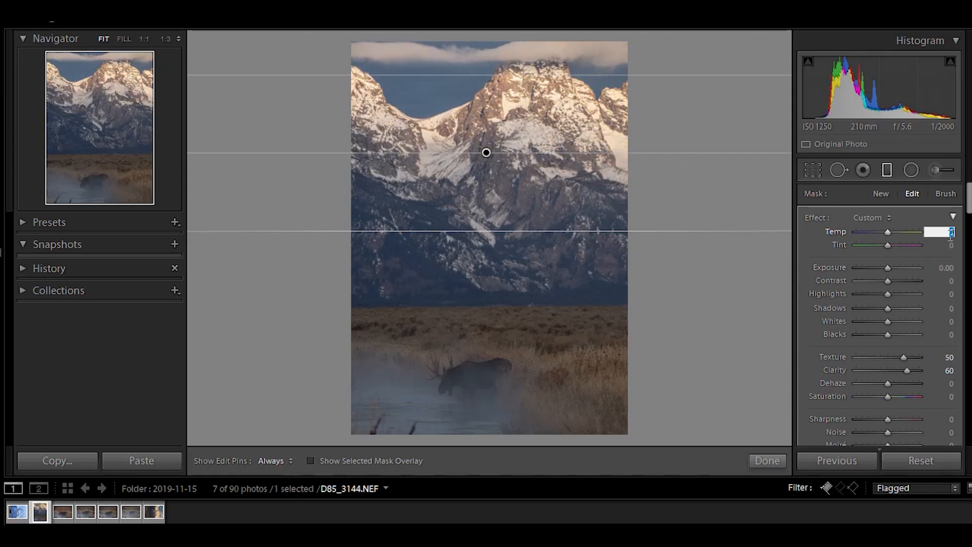
text(30)
key(Return)
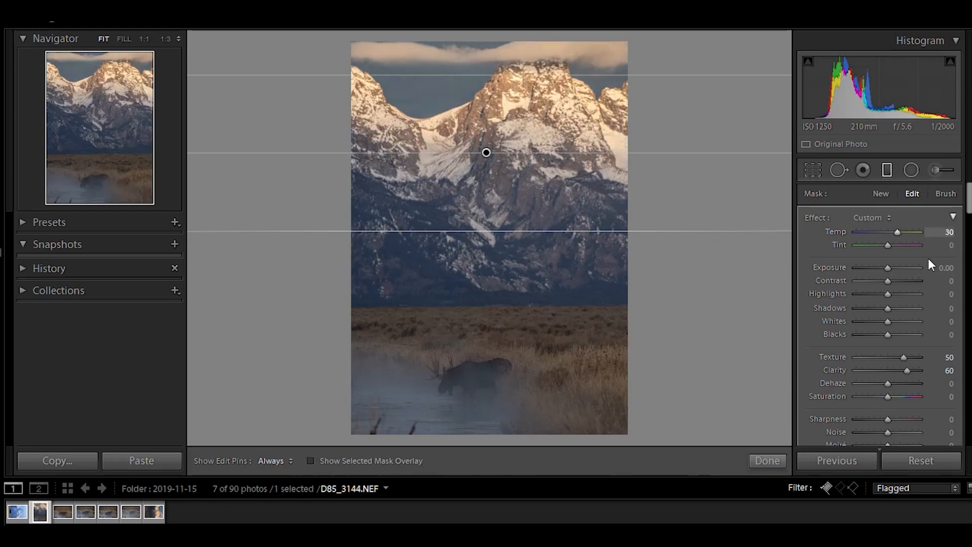
Set the graduated filter's Clarity and Texture to 0 and close the filter.
double_click(941, 370)
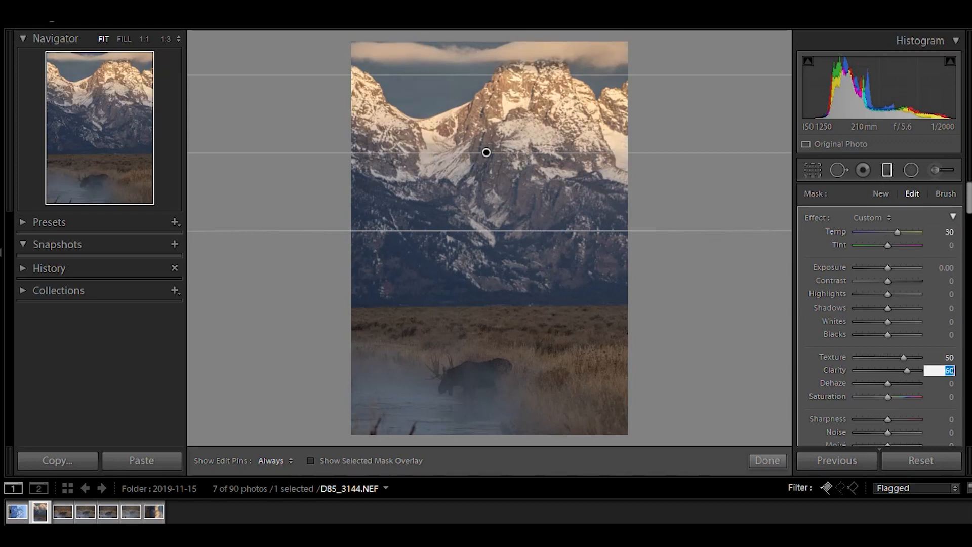
text(0)
key(Return)
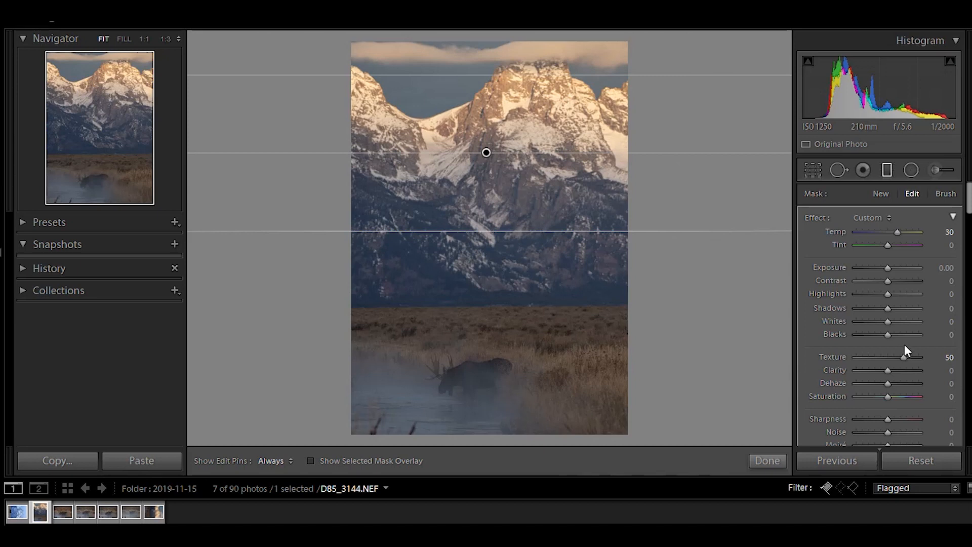
double_click(945, 358)
text(0)
key(Return)
click(757, 460)
Enable Remove Chromatic Aberration and toggle Enable Profile Corrections in Lens Corrections.
drag(967, 202, 963, 362)
click(808, 228)
click(808, 241)
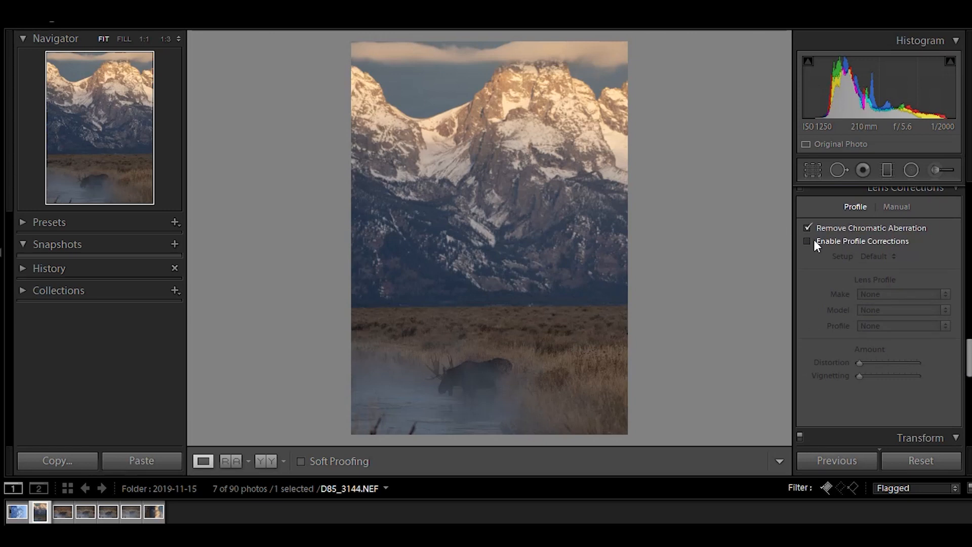
Set Contrast to +10, Highlights to -24, Shadows to +38, Whites to +21 and Blacks to -5.
drag(968, 369, 968, 211)
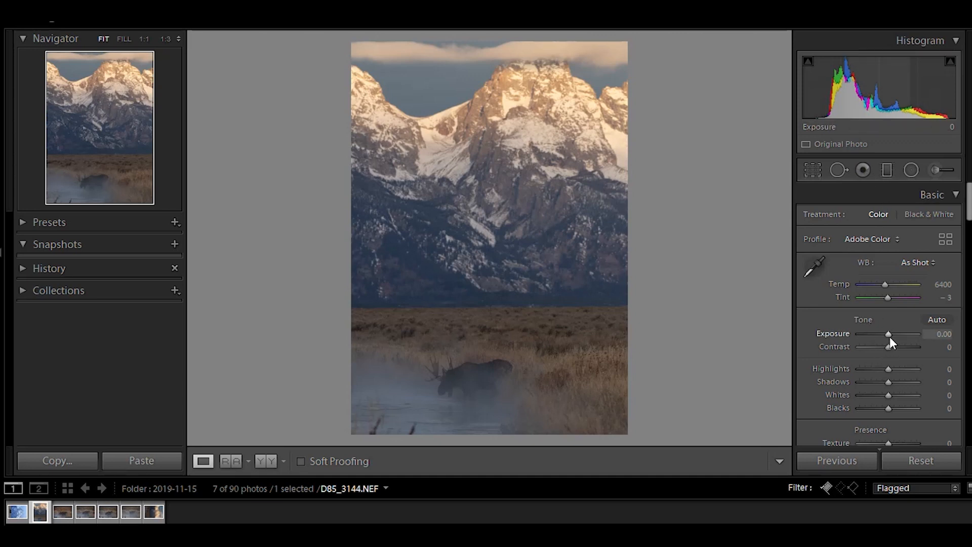
drag(888, 347, 898, 388)
mouse_move(896, 388)
mouse_down()
mouse_move(929, 389)
mouse_move(899, 387)
mouse_up()
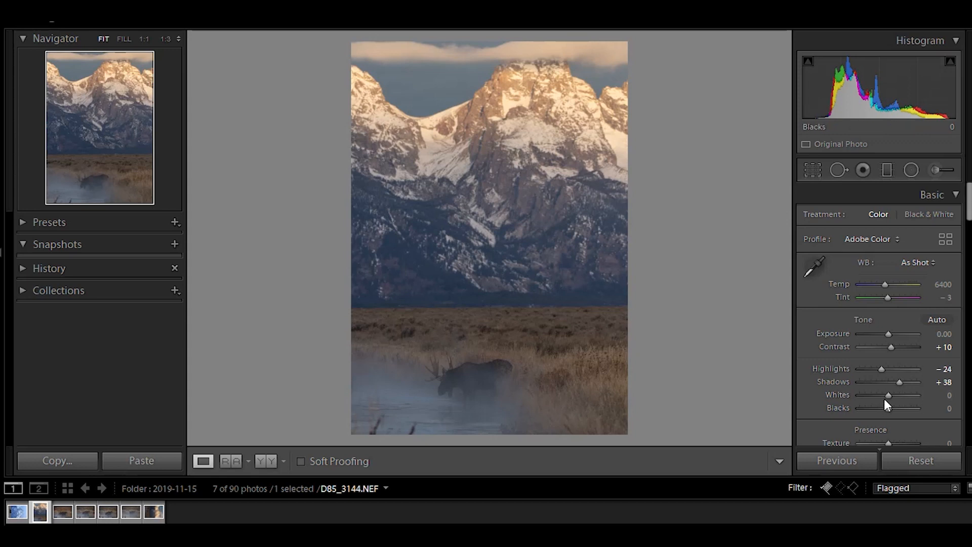
mouse_move(901, 395)
mouse_down()
mouse_move(913, 398)
mouse_move(885, 395)
mouse_move(914, 397)
mouse_move(863, 405)
mouse_move(888, 409)
mouse_up()
key(alt)
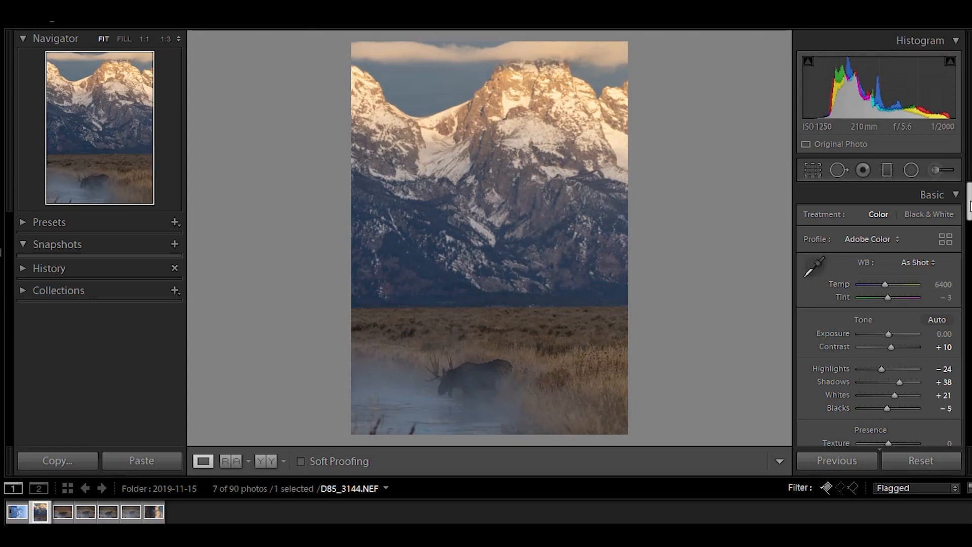
Try Texture and Clarity at -100 on the whole photo, then undo both changes.
drag(968, 205, 968, 233)
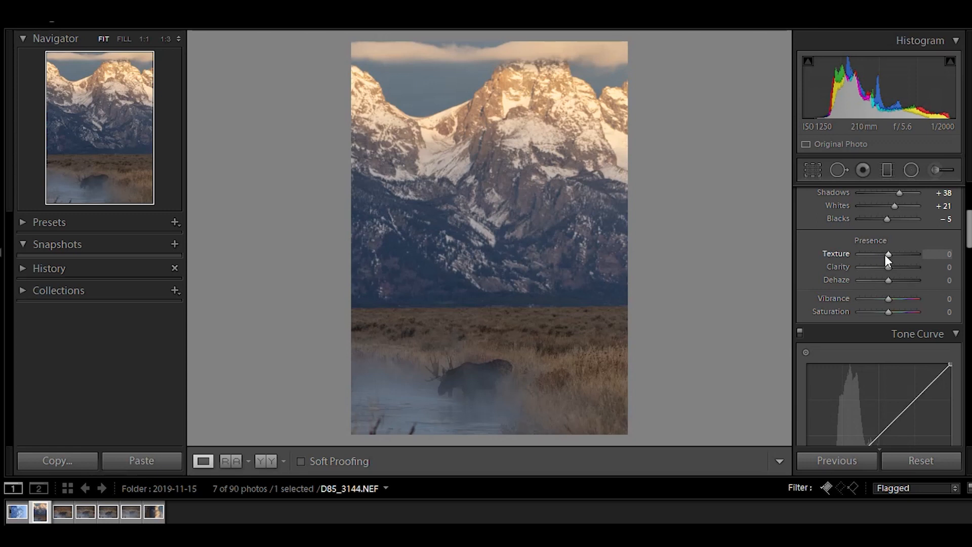
drag(879, 256, 837, 271)
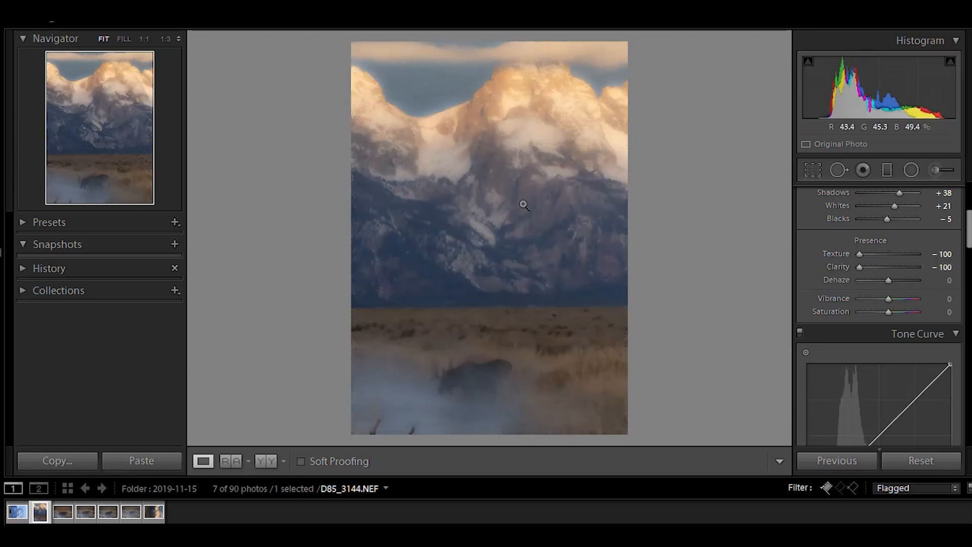
key(ctrl+z)
key(ctrl+z)
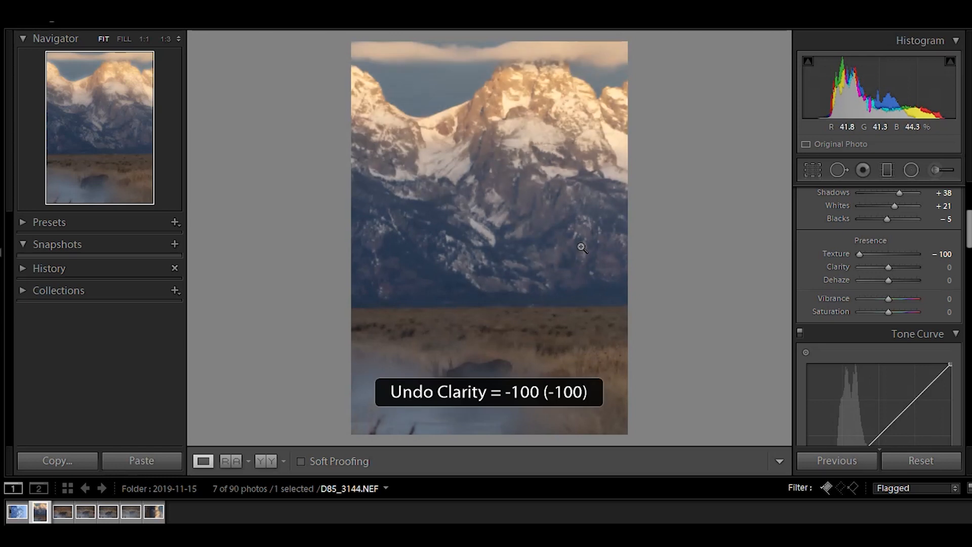
Draw a second Graduated Filter covering the foreground meadow and water below the mountains.
click(886, 170)
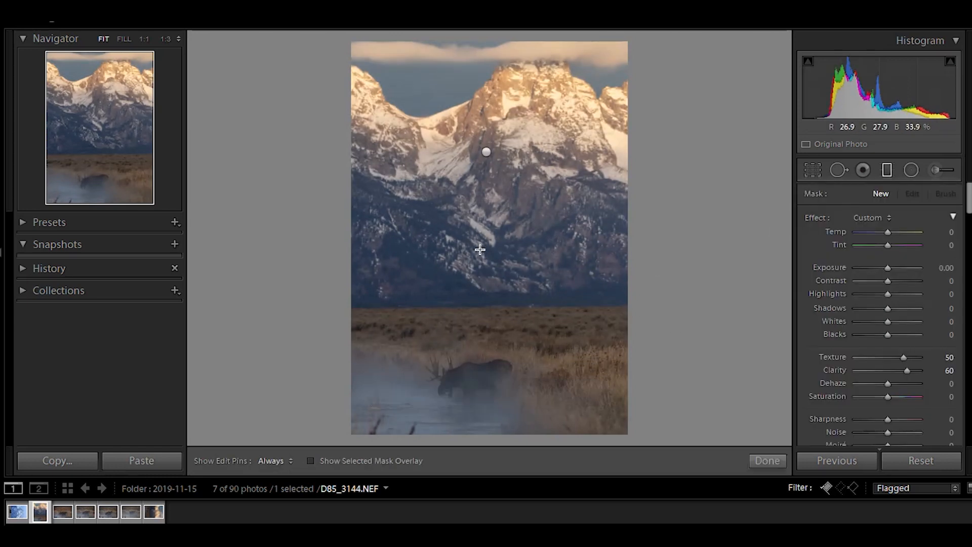
drag(488, 253, 486, 140)
click(367, 460)
drag(499, 253, 492, 429)
drag(515, 142, 506, 267)
drag(489, 348, 490, 332)
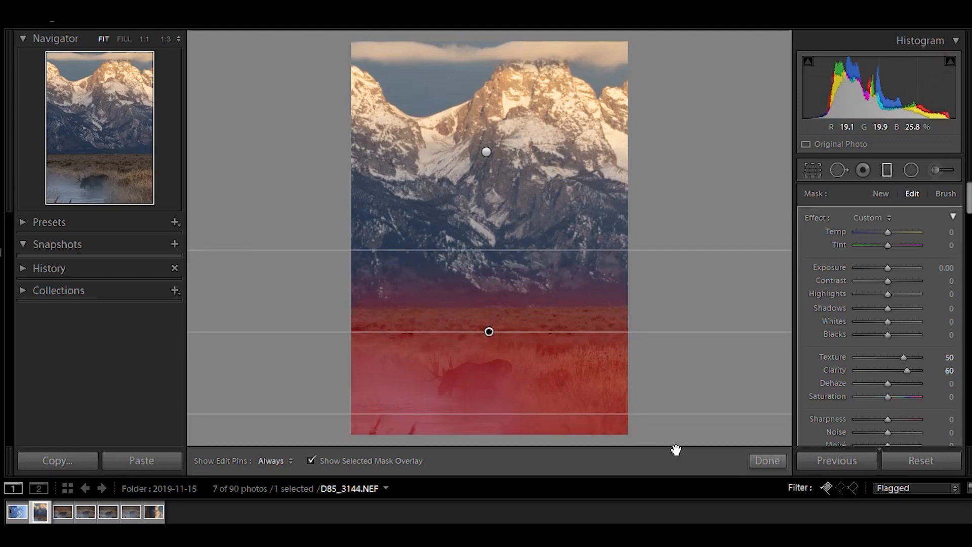
Reselect the foreground graduated filter and set its Texture to -50 and Clarity to -70.
click(771, 458)
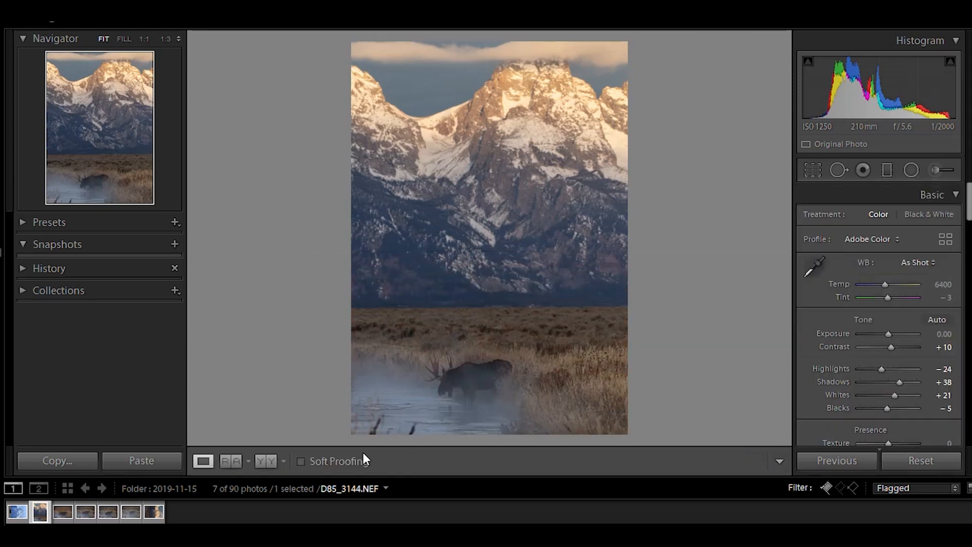
click(887, 170)
click(488, 331)
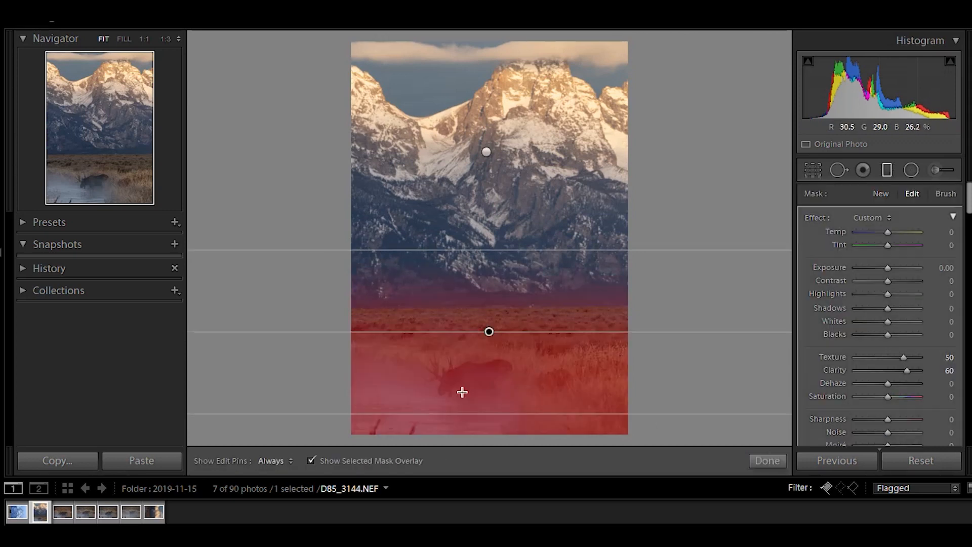
click(377, 459)
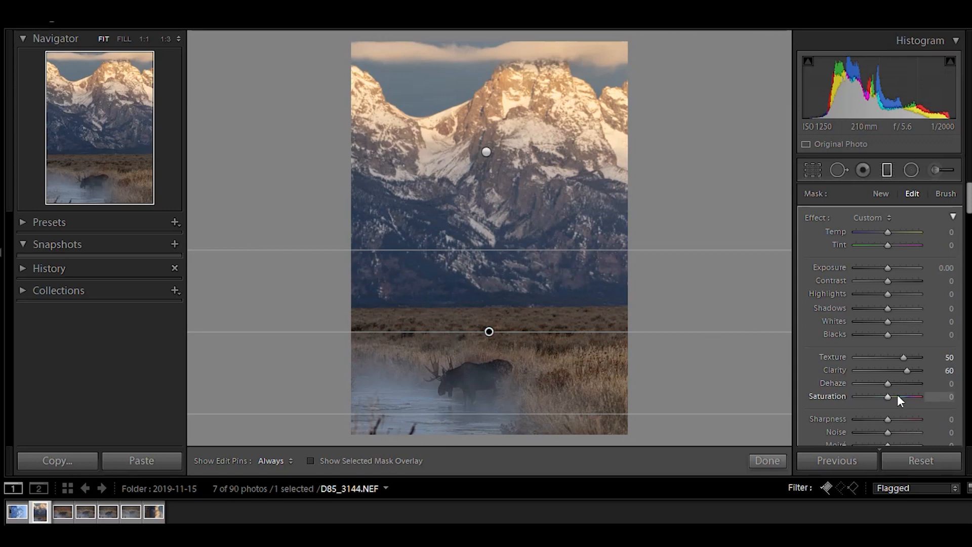
click(947, 357)
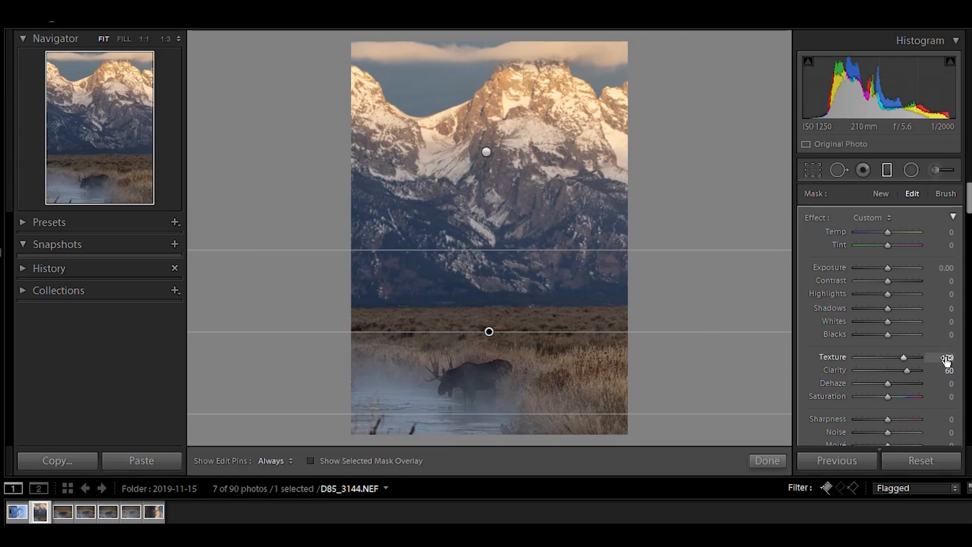
text(0)
key(Return)
click(946, 370)
text(0)
key(Return)
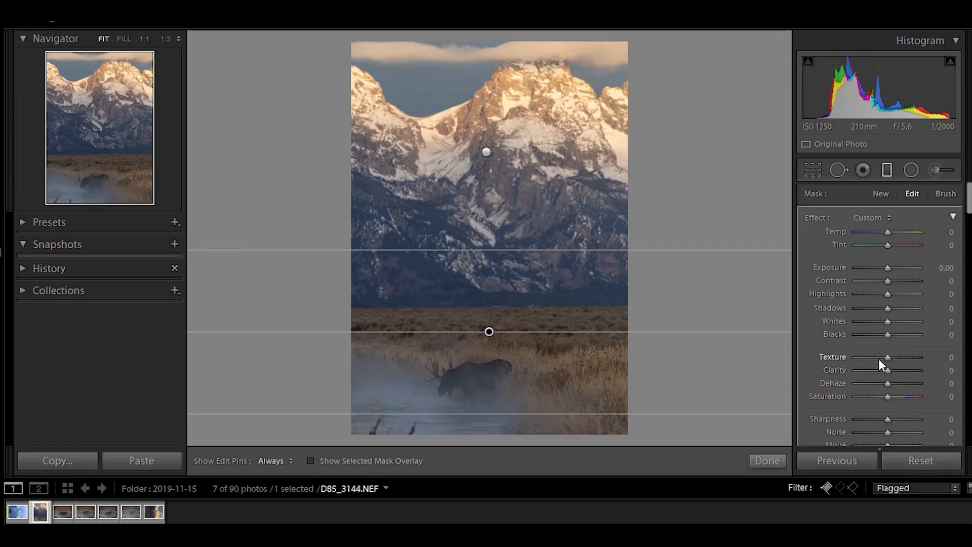
drag(889, 359, 837, 360)
text(-50)
key(Return)
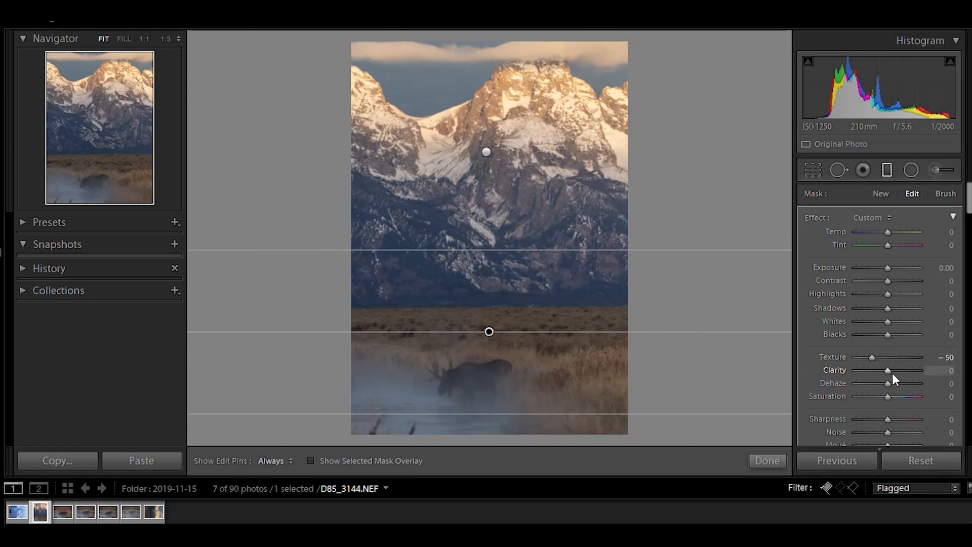
drag(888, 371, 870, 379)
click(942, 370)
text(-70)
key(Return)
Move the foreground gradient's upper edge higher and warm it with Temp set to 17.
drag(502, 249, 505, 217)
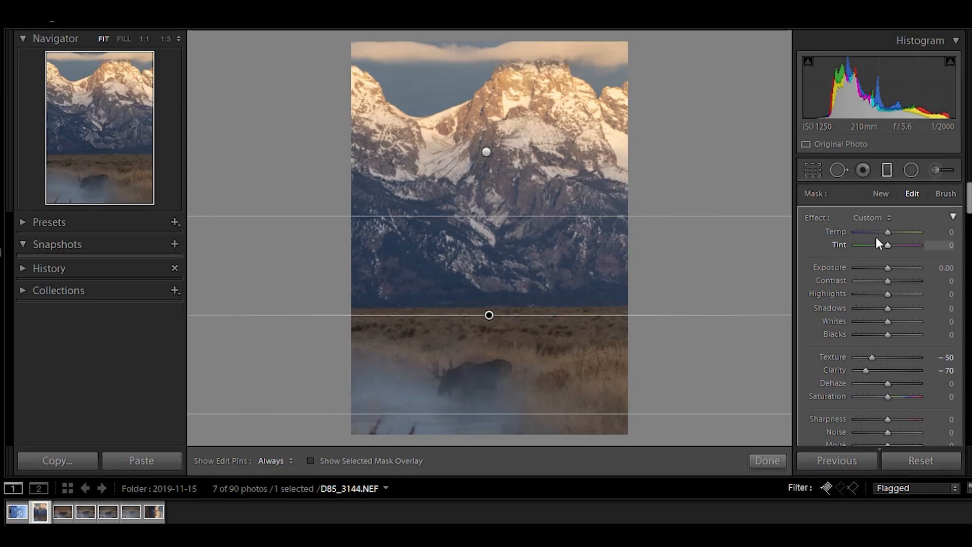
drag(888, 231, 892, 232)
click(766, 461)
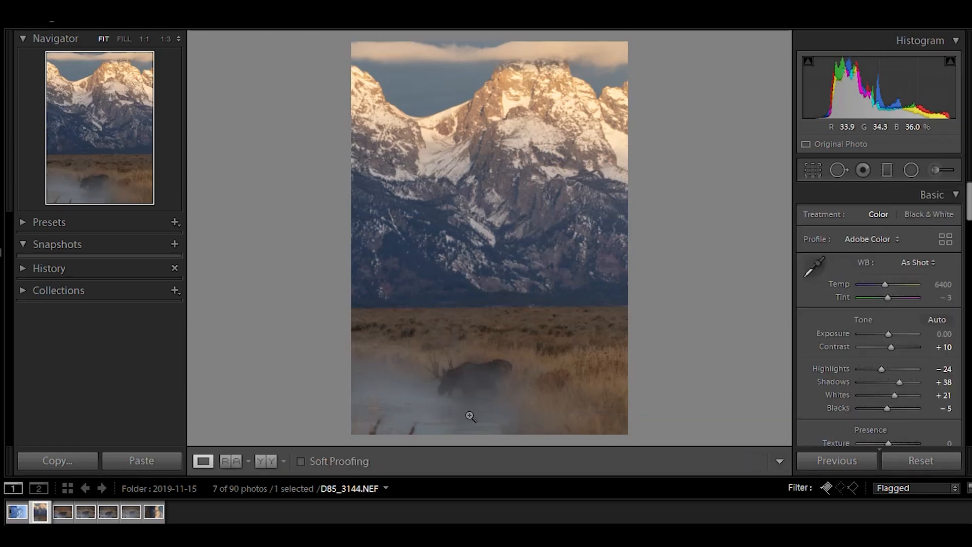
Zoom in on the moose and review the foreground graduated filter's settings.
click(476, 417)
drag(397, 217, 555, 367)
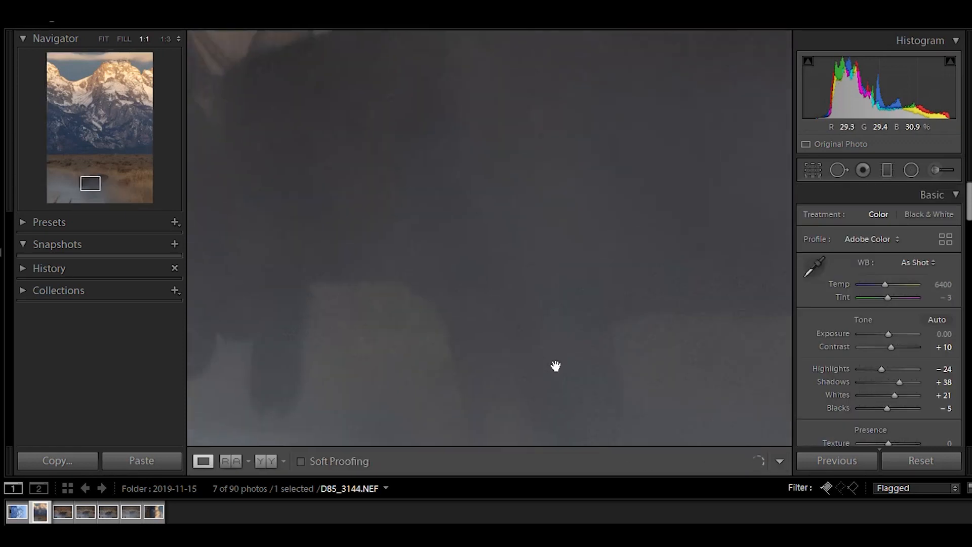
click(168, 38)
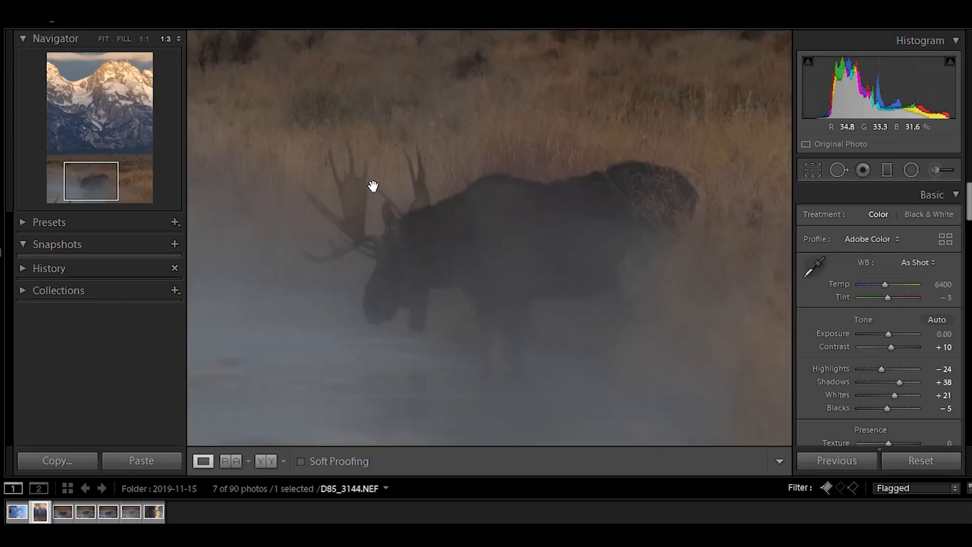
click(953, 172)
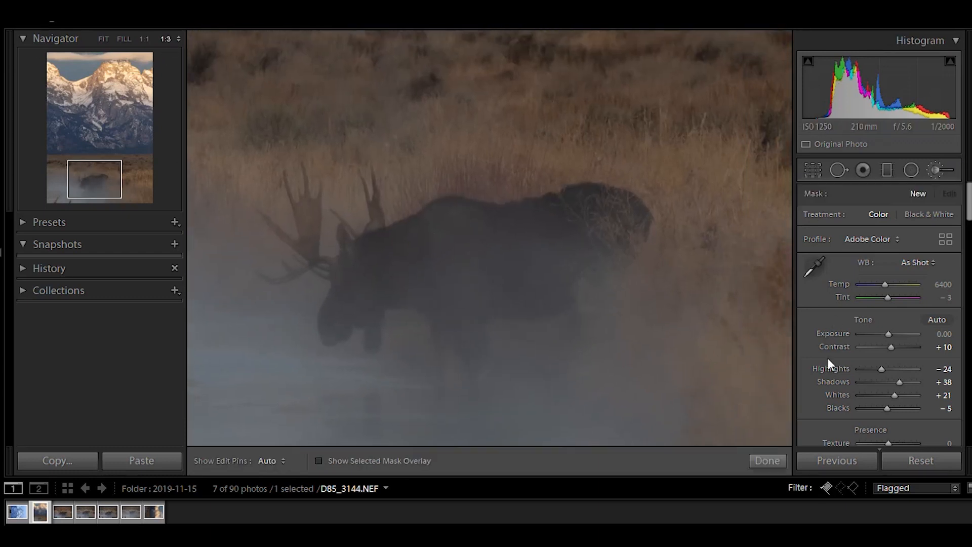
click(941, 172)
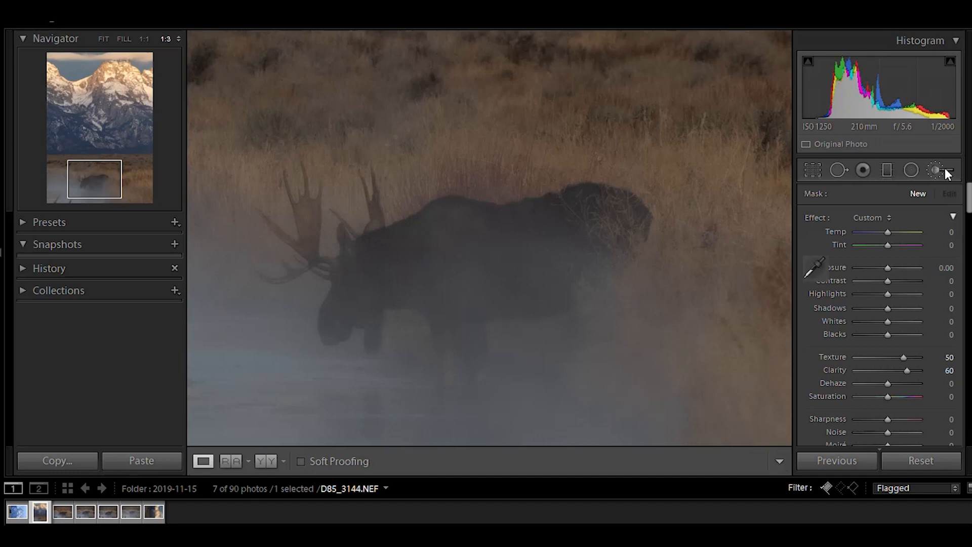
drag(970, 211, 970, 221)
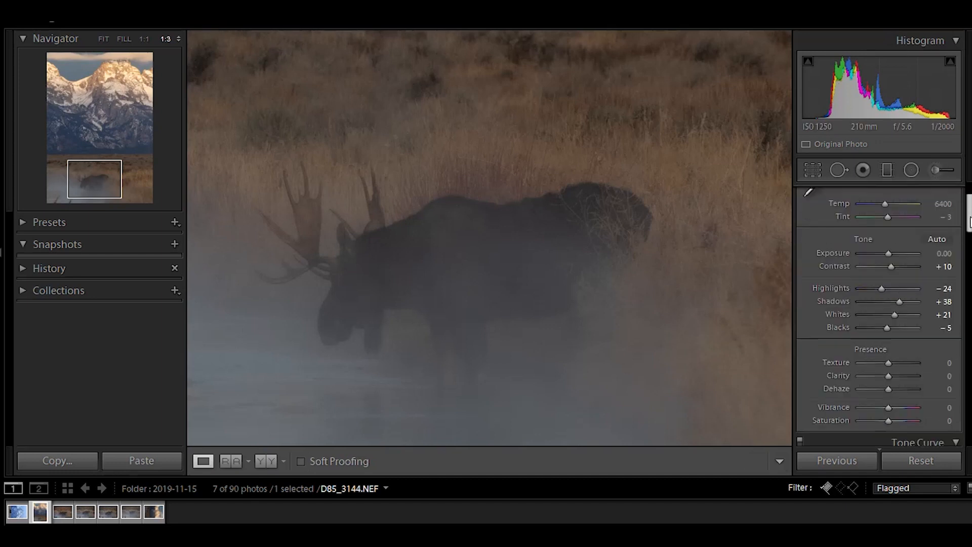
click(354, 345)
click(890, 170)
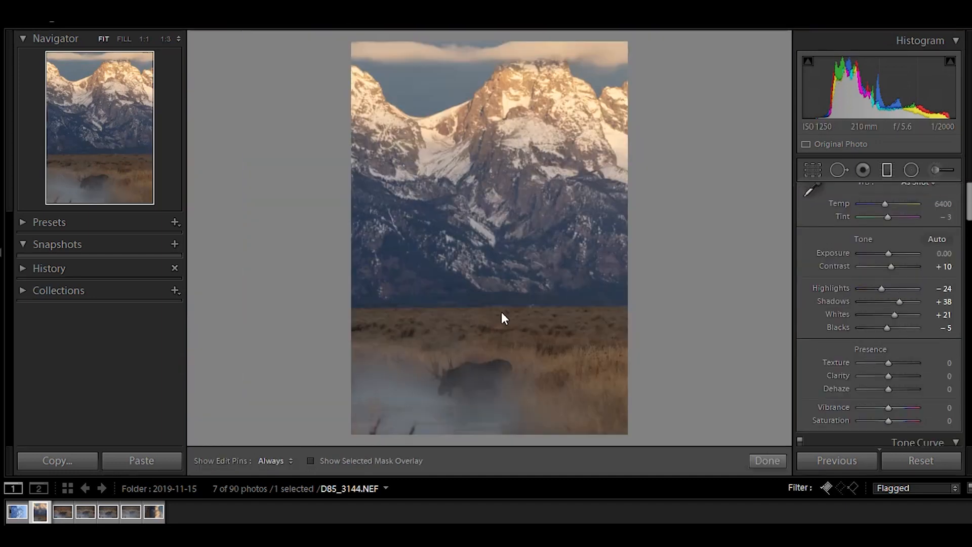
click(490, 315)
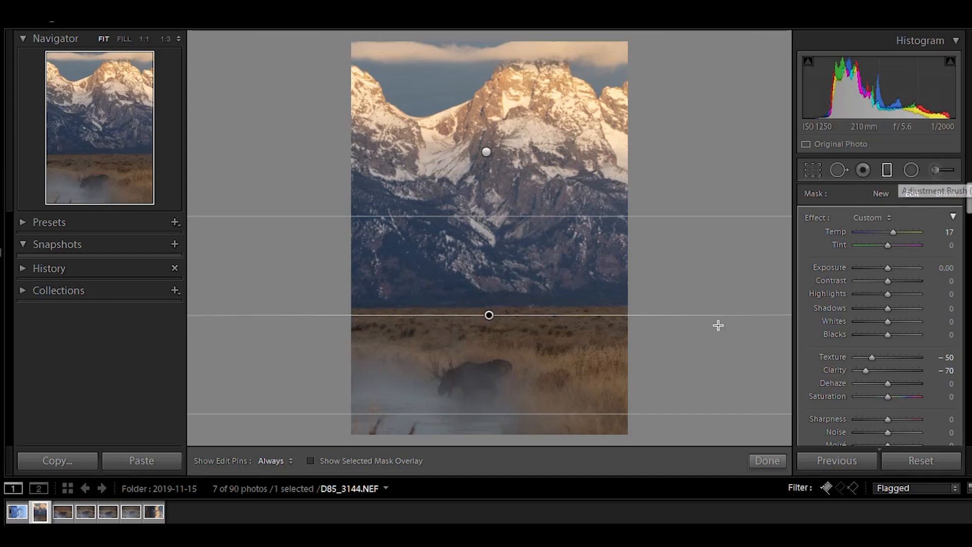
click(766, 461)
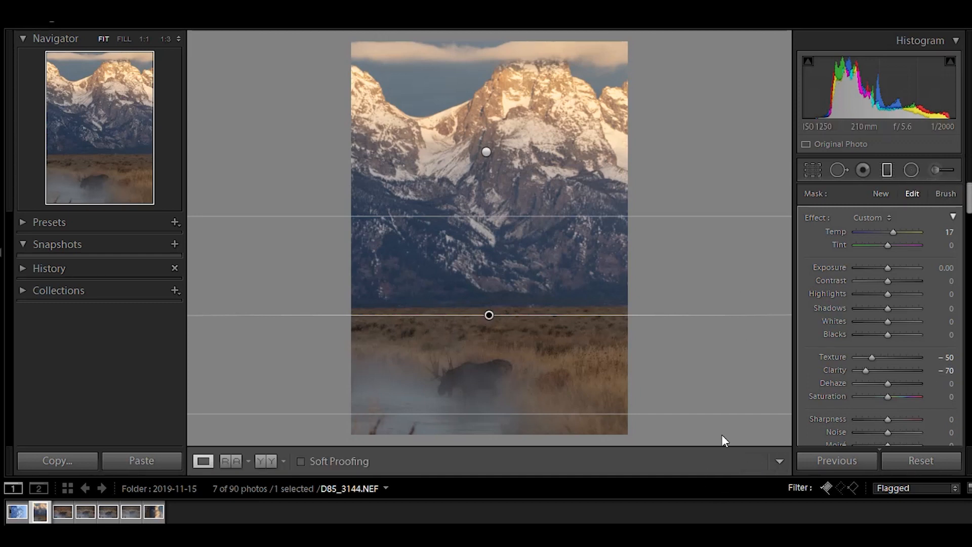
Paint an Adjustment Brush with Texture 50 and Clarity 70 over the moose's body and antlers.
click(477, 377)
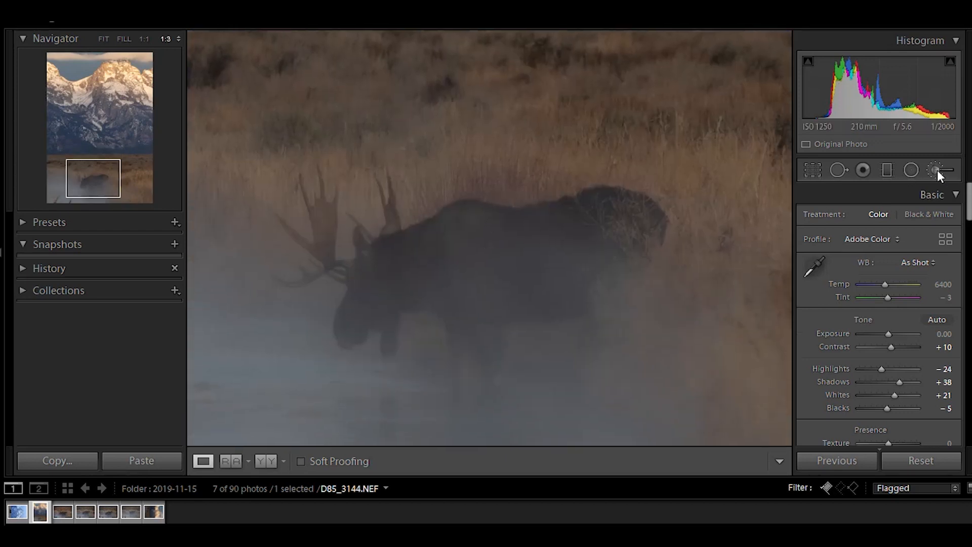
click(938, 170)
click(947, 357)
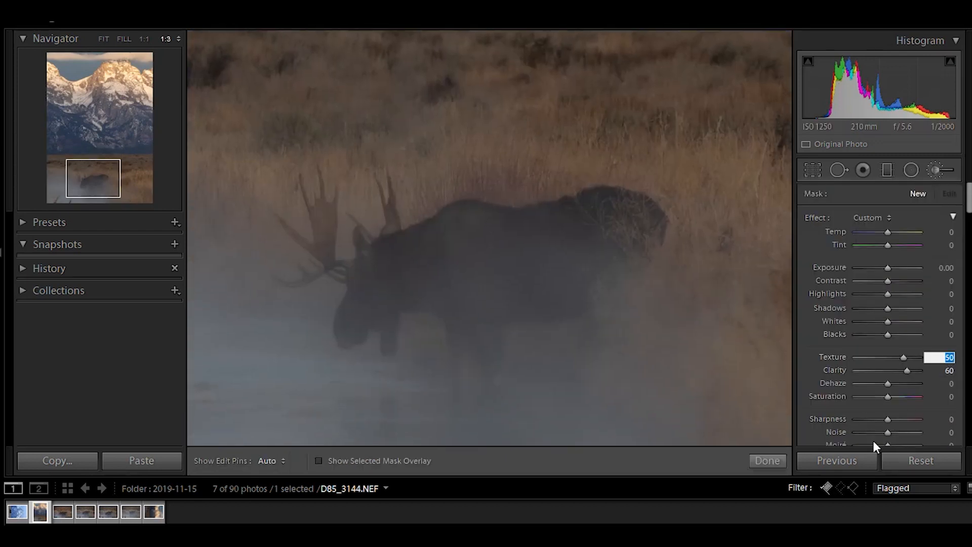
key(Tab)
text(70)
key(Return)
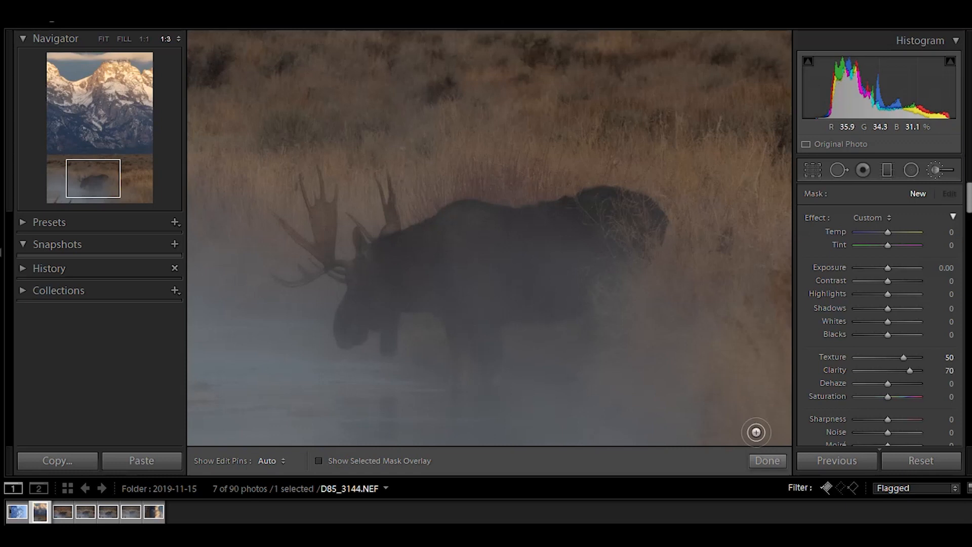
scroll(420, 266, up, 5)
mouse_move(566, 253)
mouse_down()
mouse_move(486, 256)
mouse_move(471, 232)
mouse_move(493, 235)
mouse_move(539, 286)
mouse_up()
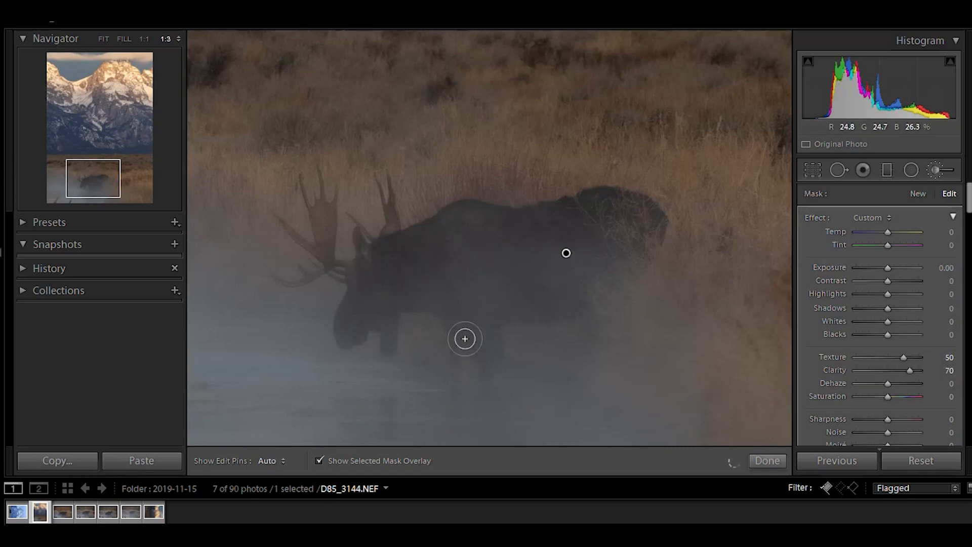
click(323, 462)
drag(387, 314, 344, 337)
mouse_move(324, 231)
mouse_down()
mouse_move(290, 229)
mouse_move(320, 275)
mouse_move(308, 276)
mouse_move(388, 233)
mouse_move(374, 176)
mouse_up()
drag(348, 215, 373, 239)
mouse_move(338, 186)
mouse_down()
mouse_move(327, 199)
mouse_move(300, 178)
mouse_up()
scroll(553, 265, up, 5)
drag(553, 266, 439, 239)
click(767, 461)
click(649, 338)
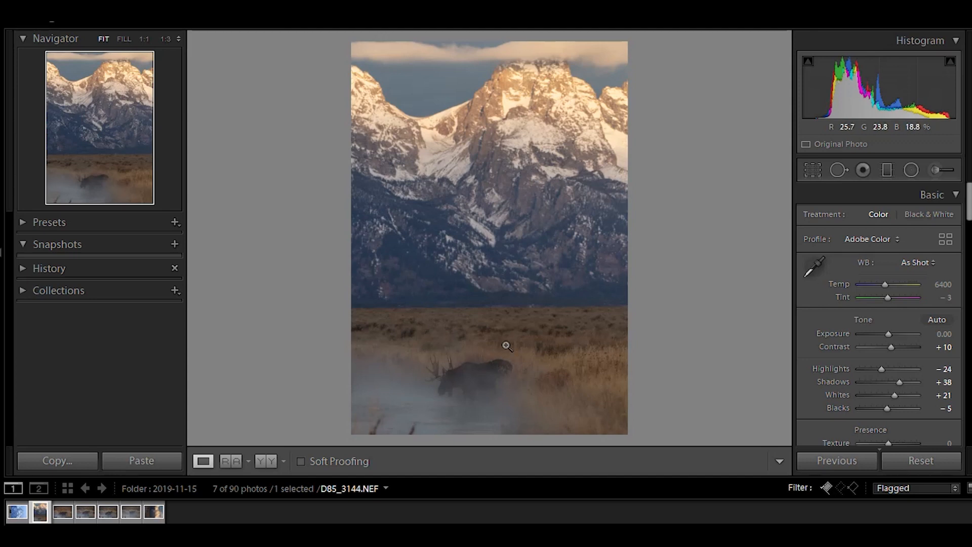
Add a shadow point and a highlight point to the RGB Tone Curve to shape contrast.
scroll(881, 253, down, 10)
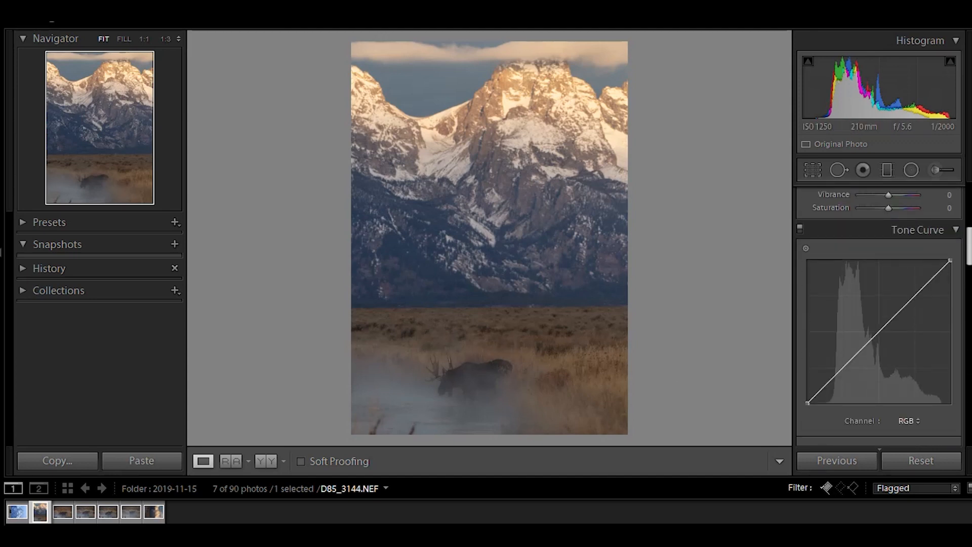
drag(843, 275, 838, 275)
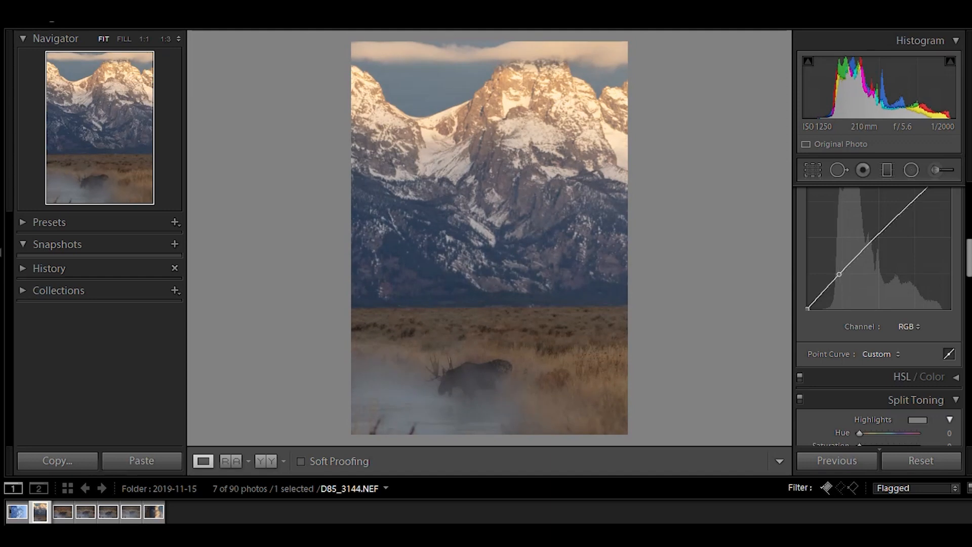
drag(970, 272, 921, 259)
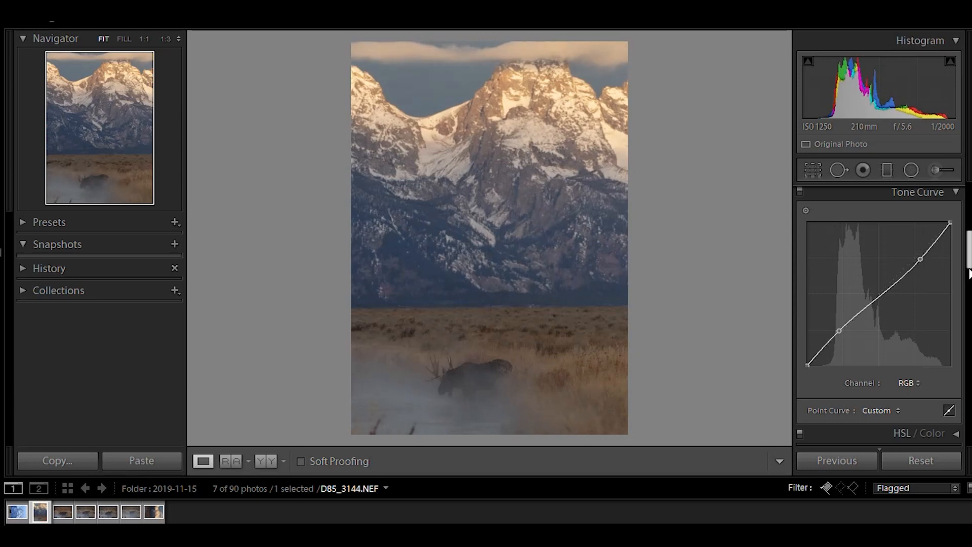
Set Split Toning highlights to Hue 40, Saturation 6 and shadows to Hue 30, Saturation 5.
scroll(968, 266, down, 5)
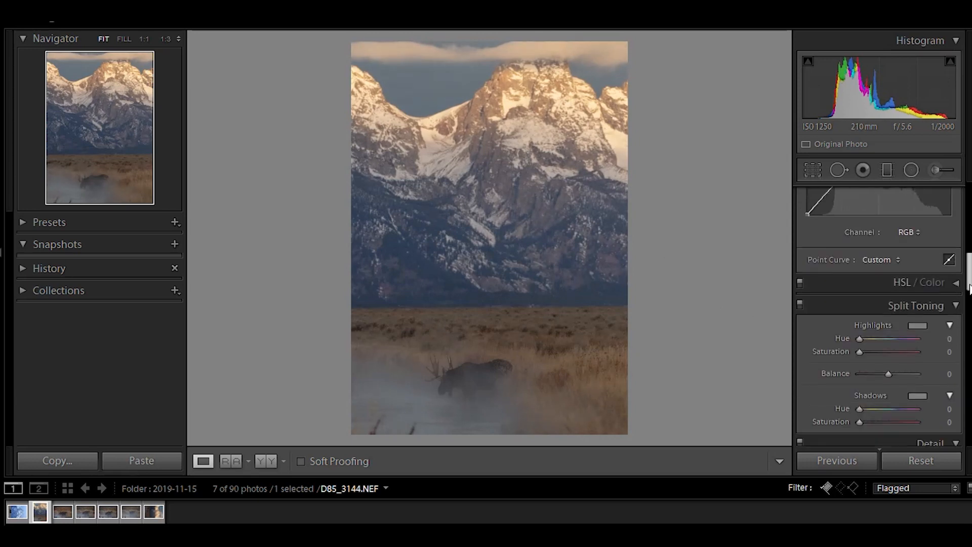
click(919, 276)
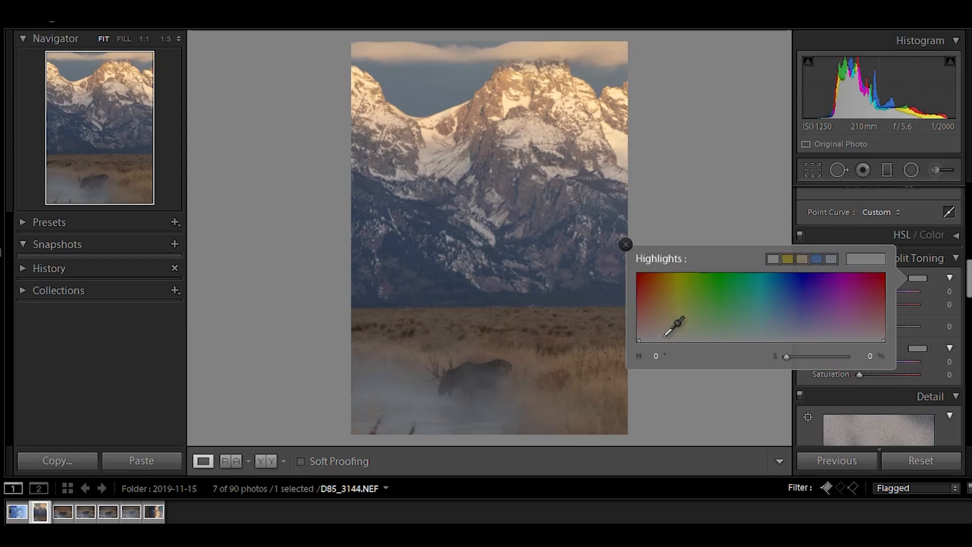
click(793, 334)
mouse_move(792, 334)
mouse_down()
mouse_move(780, 338)
mouse_move(800, 260)
mouse_move(786, 320)
mouse_move(698, 338)
mouse_move(656, 331)
mouse_move(681, 337)
mouse_move(664, 337)
mouse_up()
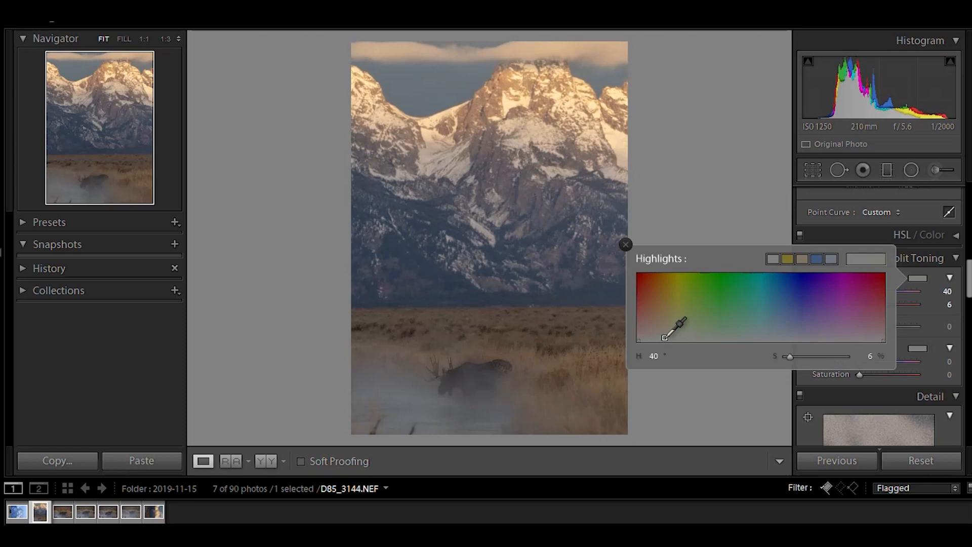
click(626, 245)
click(912, 349)
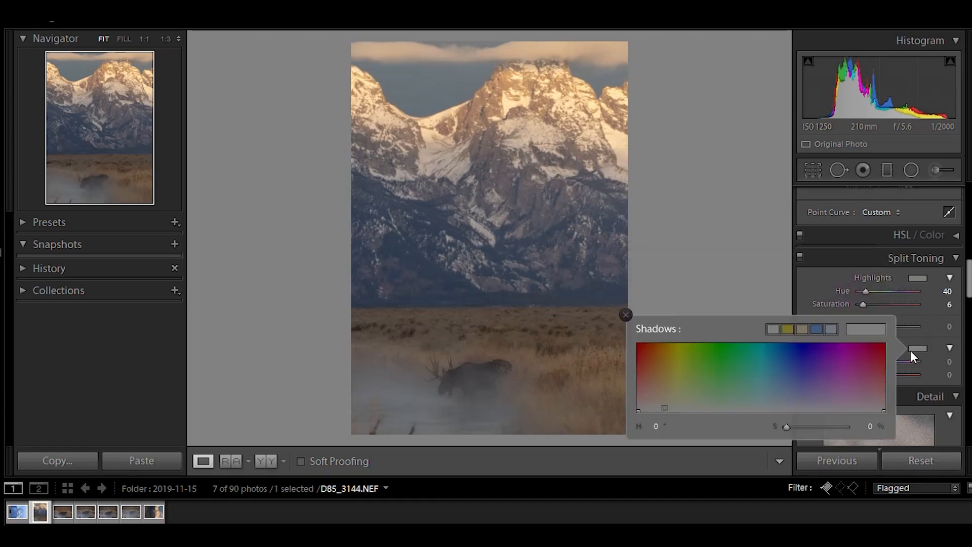
drag(688, 391, 658, 408)
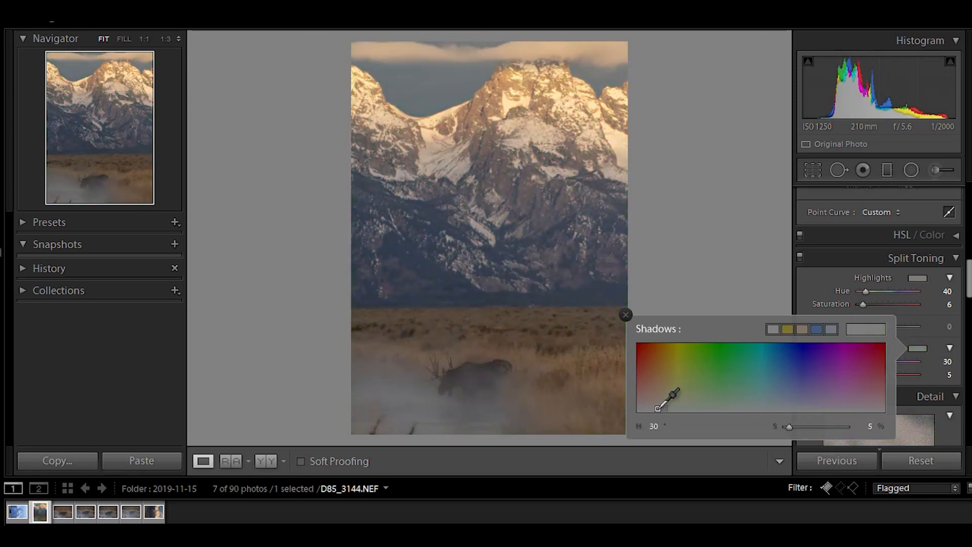
click(737, 263)
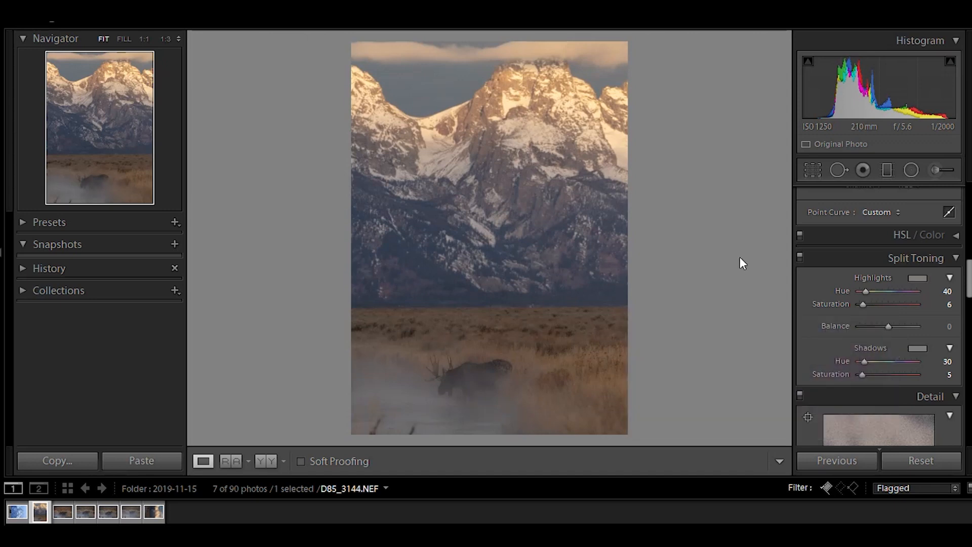
Toggle Split Toning off and on to compare its effect on the photo.
click(799, 257)
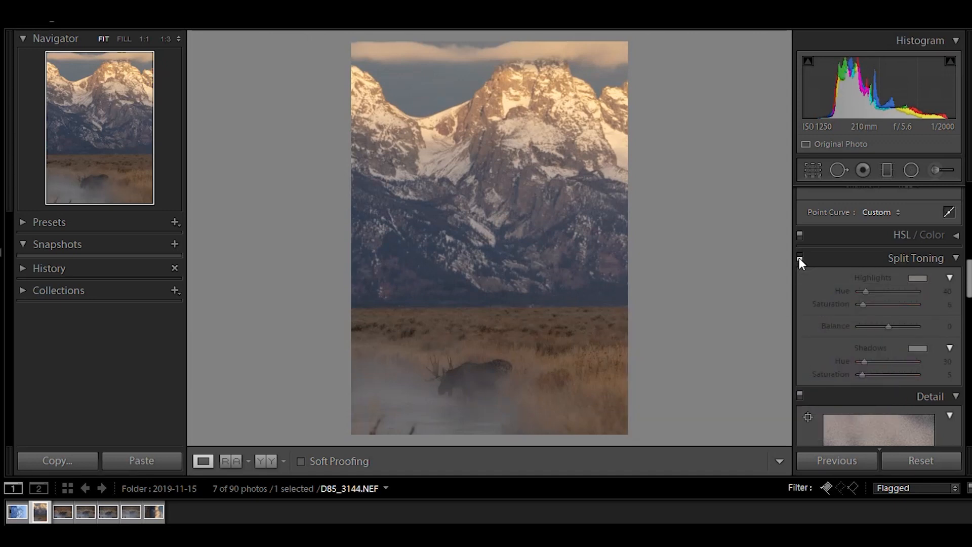
click(800, 257)
click(800, 257)
click(799, 258)
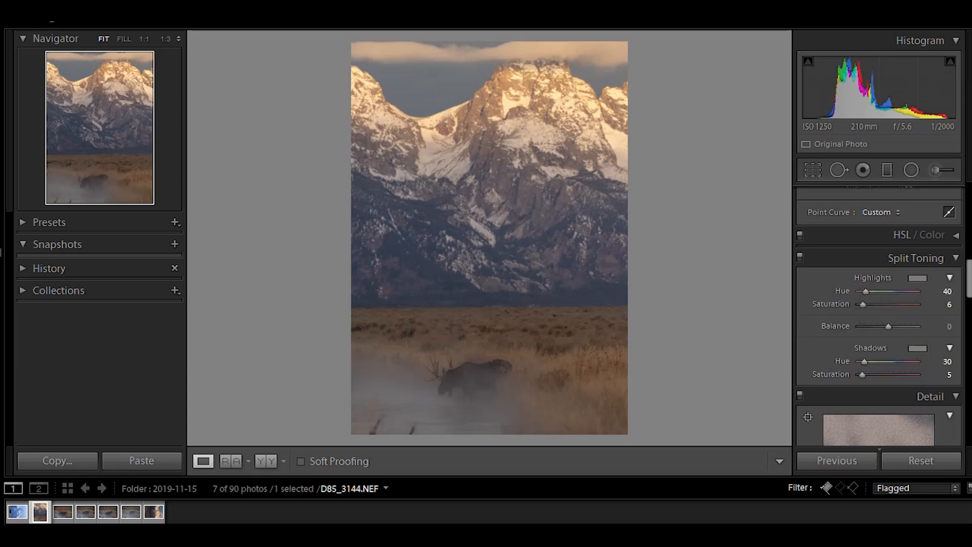
Set Sharpening Masking to 35 and zoom in on the moose to check it.
drag(968, 290, 968, 327)
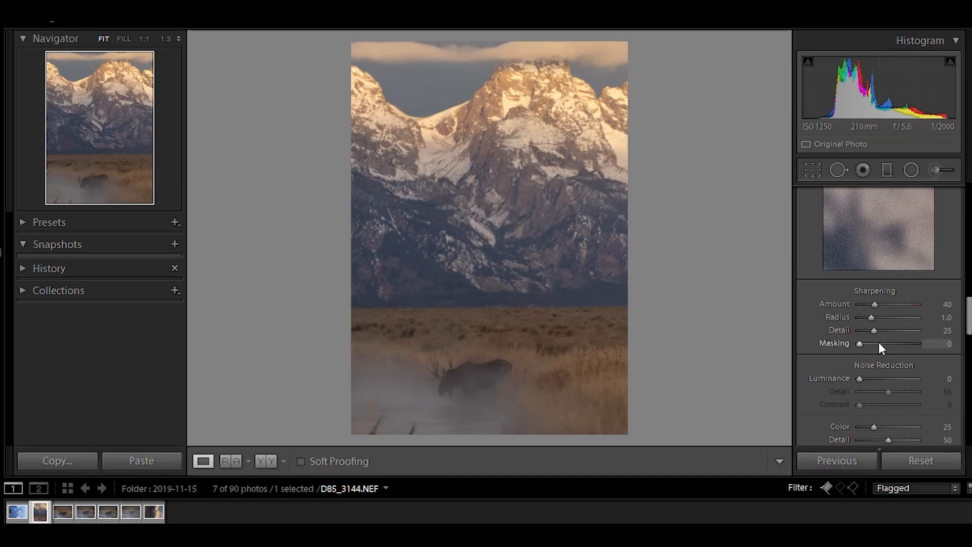
mouse_move(879, 342)
mouse_down()
mouse_move(905, 350)
mouse_move(882, 345)
mouse_up()
drag(882, 344, 879, 347)
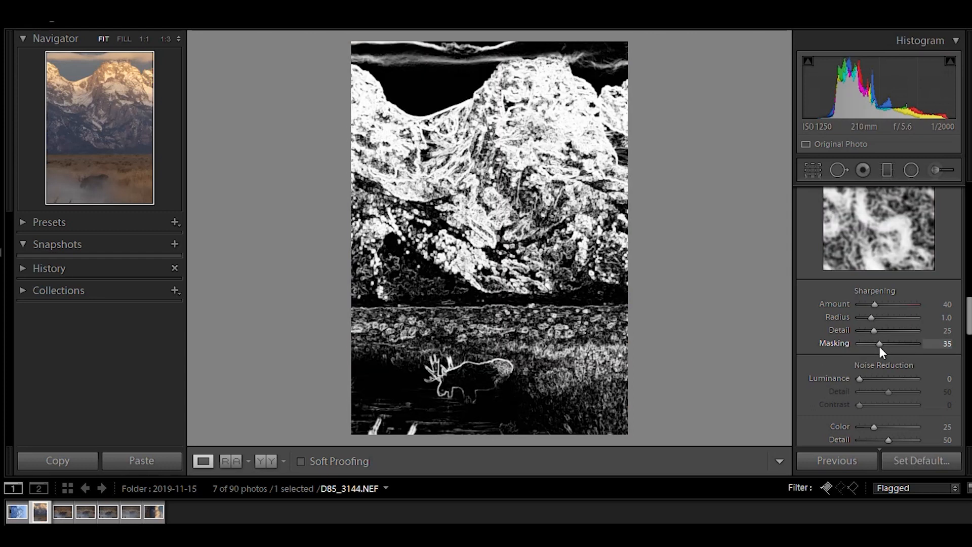
click(439, 386)
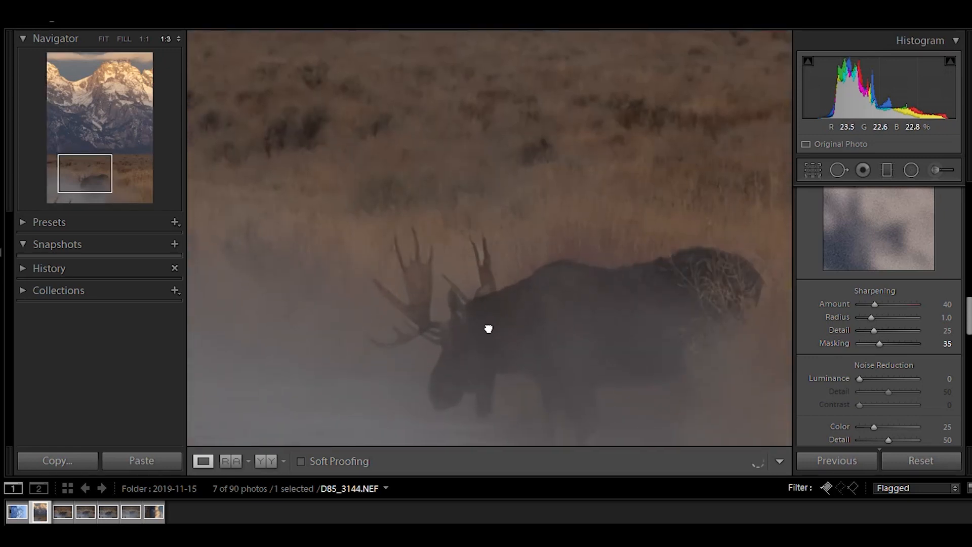
Set the Sharpening Amount to 100.
drag(875, 304, 850, 307)
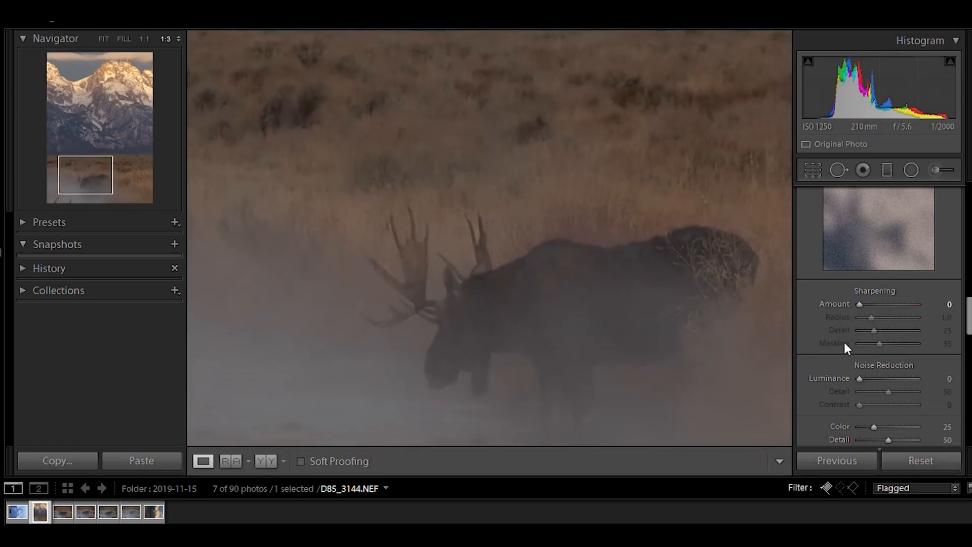
click(892, 304)
drag(892, 304, 898, 304)
scroll(879, 314, up, 1)
scroll(879, 314, up, 3)
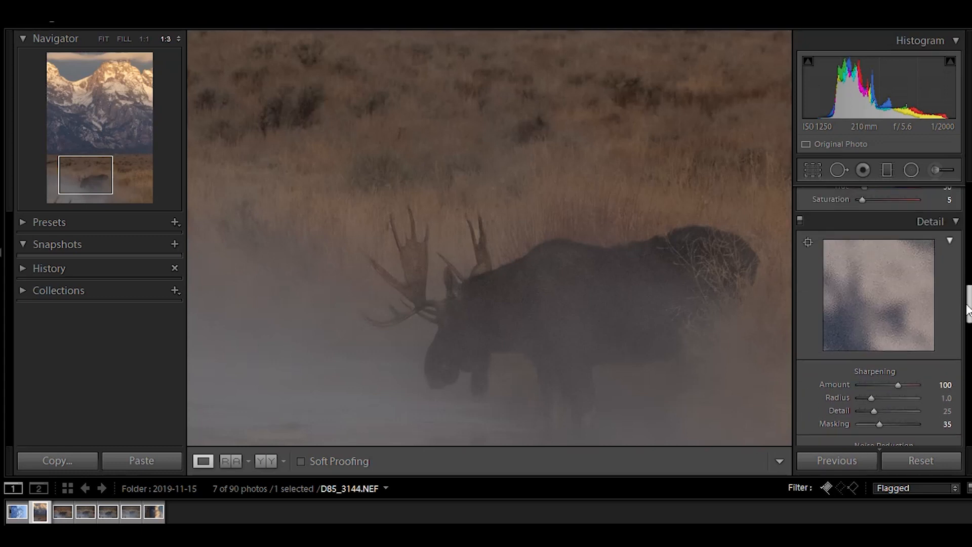
Toggle the Detail panel off and on to compare the sharpening on the moose, then fit the photo to the view.
click(799, 219)
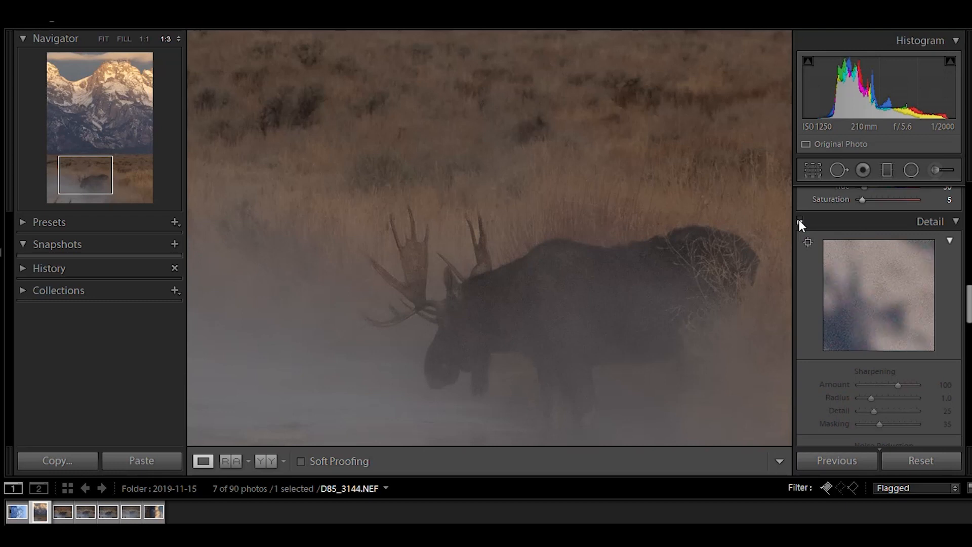
click(799, 219)
click(607, 260)
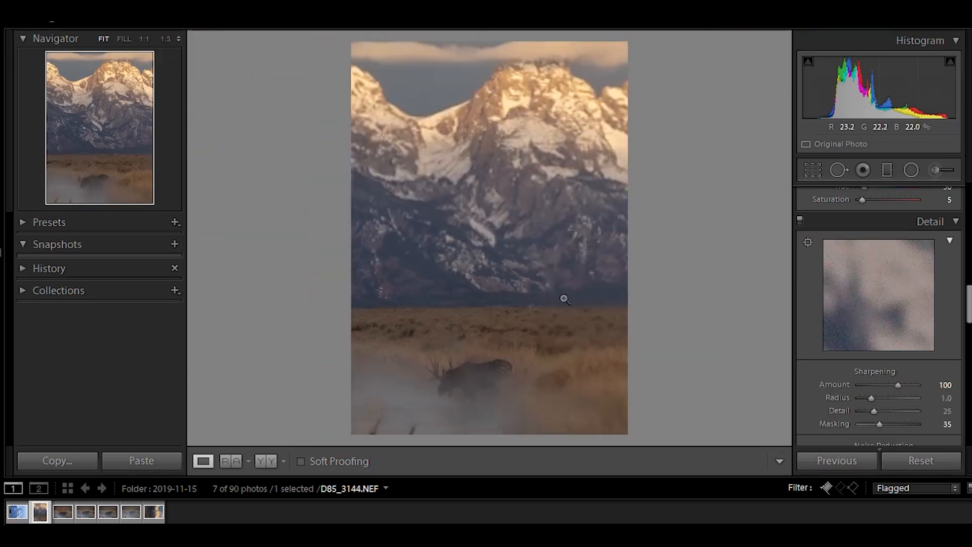
Zoom into the mountain peaks and toggle the Detail panel off and on to compare the sharpening there.
click(428, 109)
drag(482, 156, 514, 208)
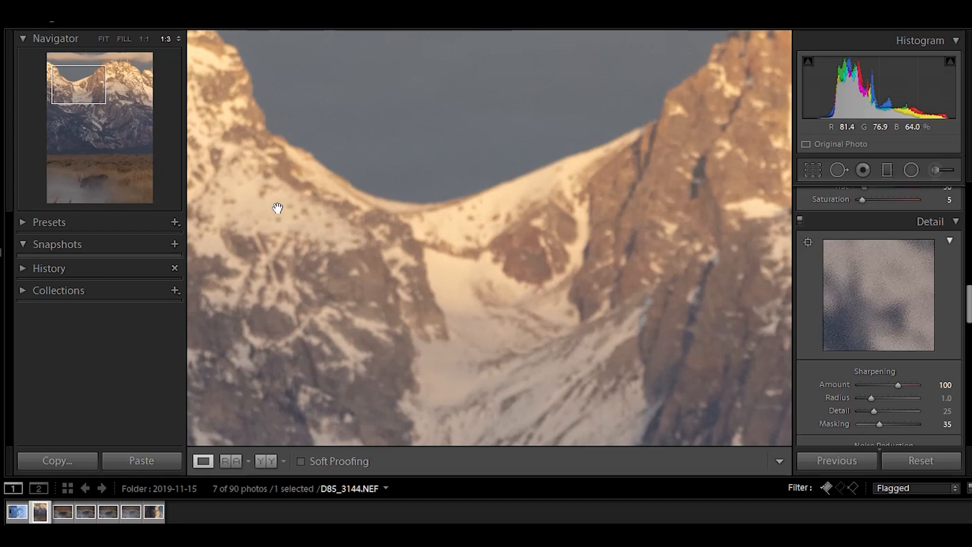
click(799, 219)
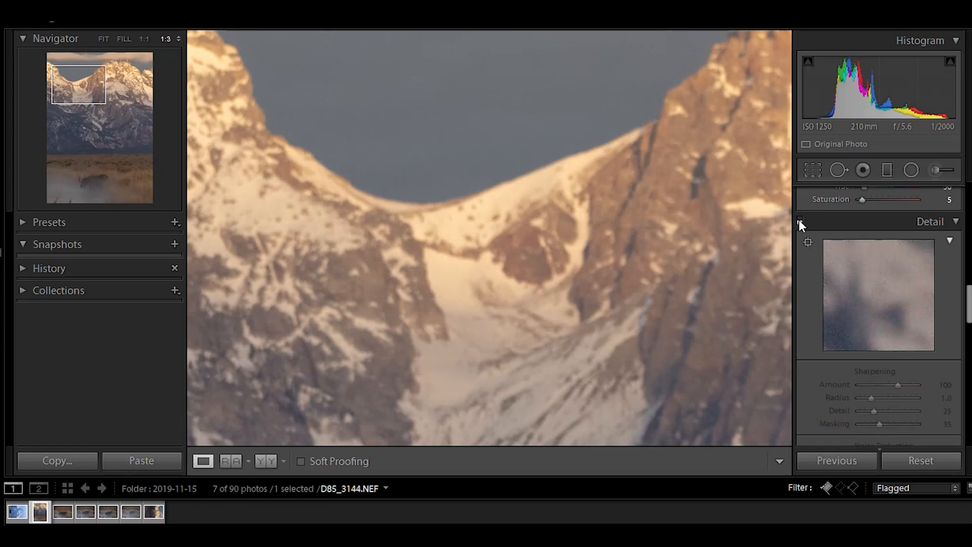
click(799, 220)
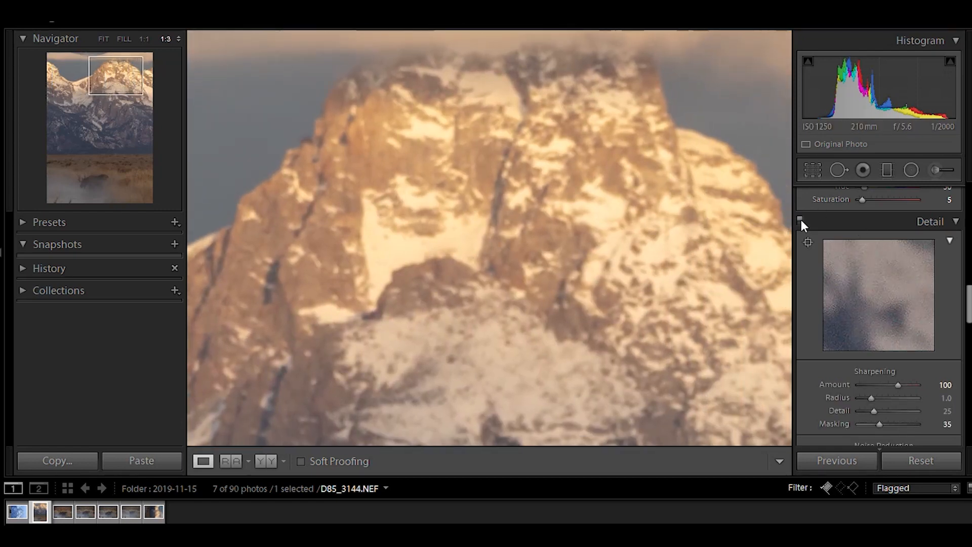
click(800, 221)
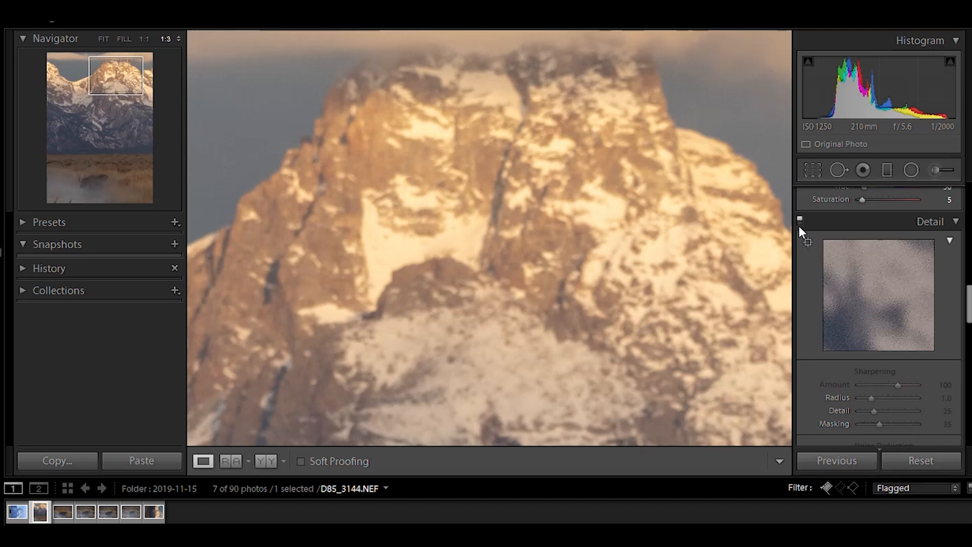
click(800, 221)
click(626, 301)
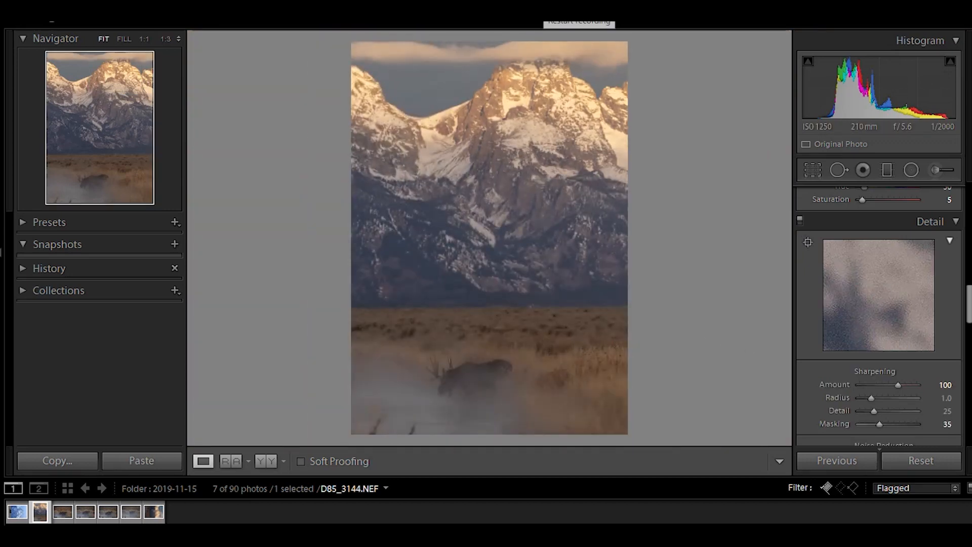
key(i)
key(i)
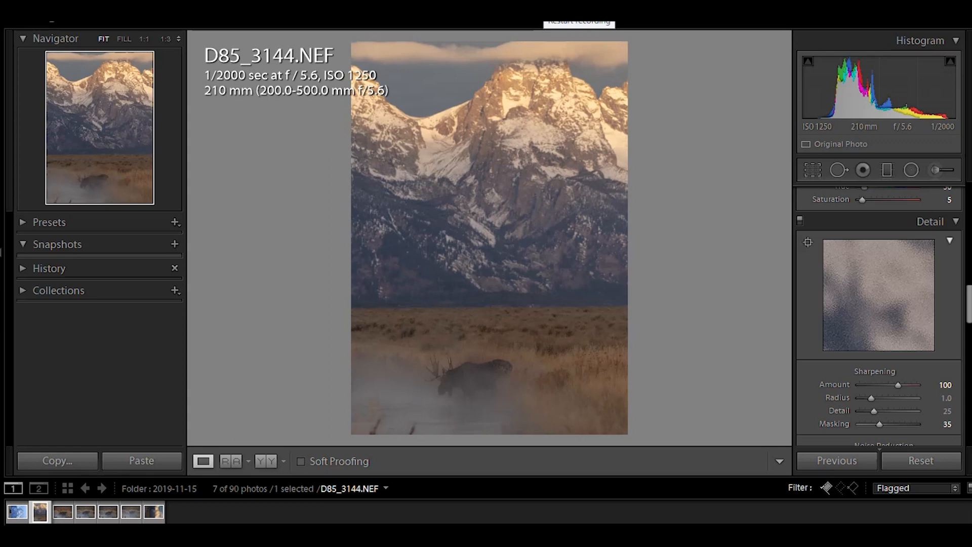
key(i)
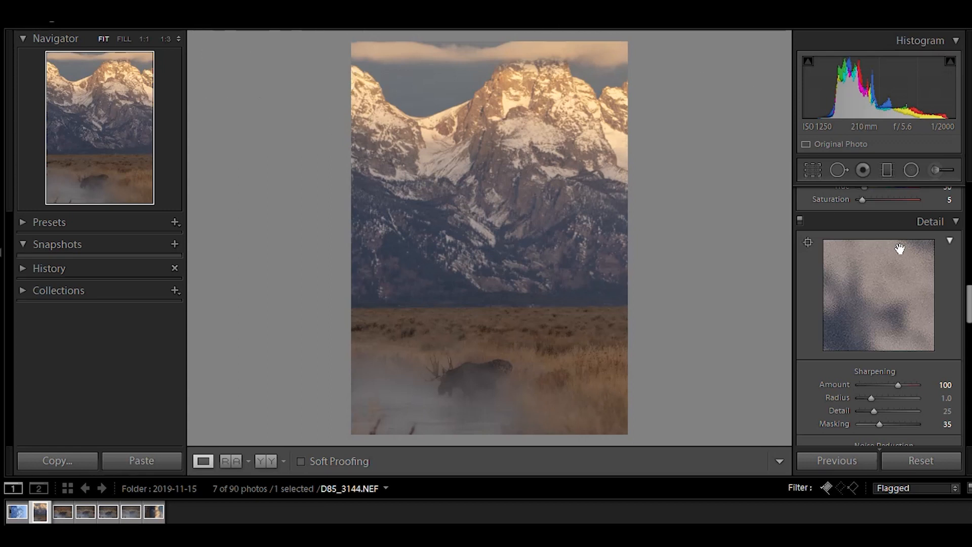
Raise Dehaze to +17 and undo the change.
drag(968, 310, 968, 346)
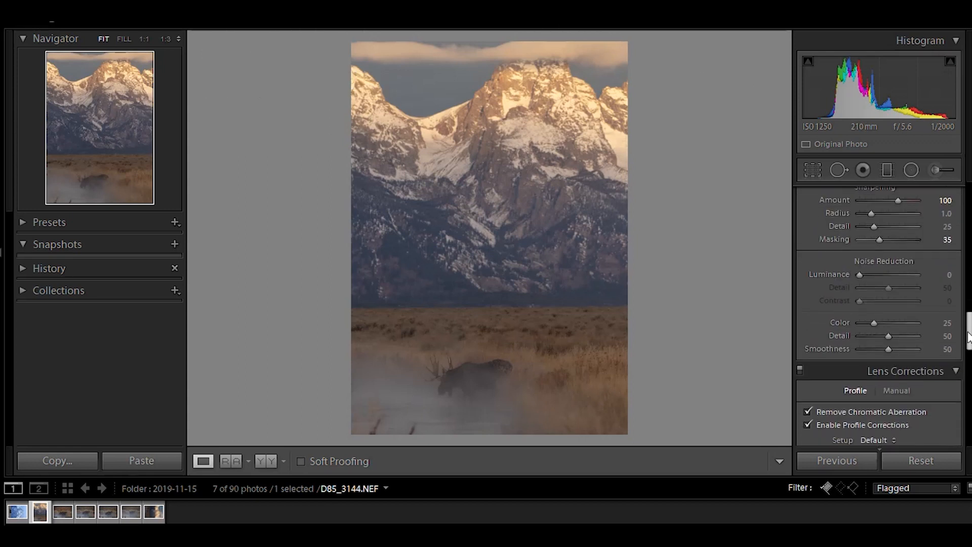
scroll(868, 334, up, 10)
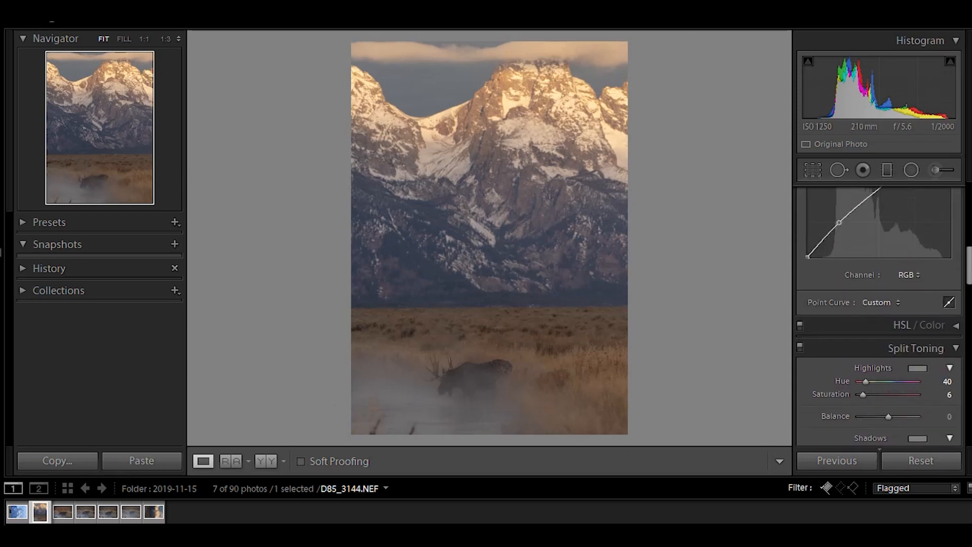
drag(968, 263, 969, 230)
mouse_move(889, 351)
mouse_down()
mouse_move(877, 348)
mouse_move(905, 353)
mouse_move(895, 351)
mouse_up()
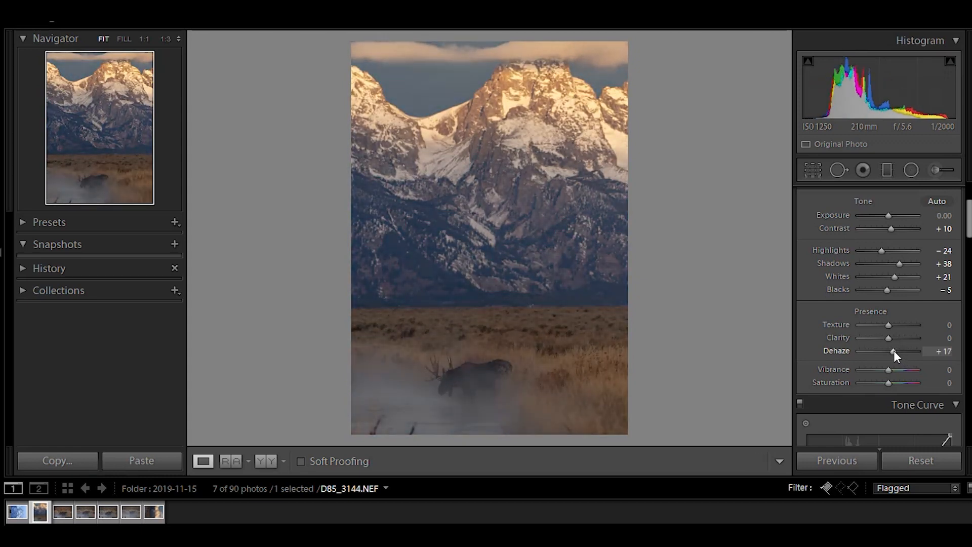
key(ctrl+z)
Paint an Adjustment Brush mask over the misty foreground around the moose.
click(934, 170)
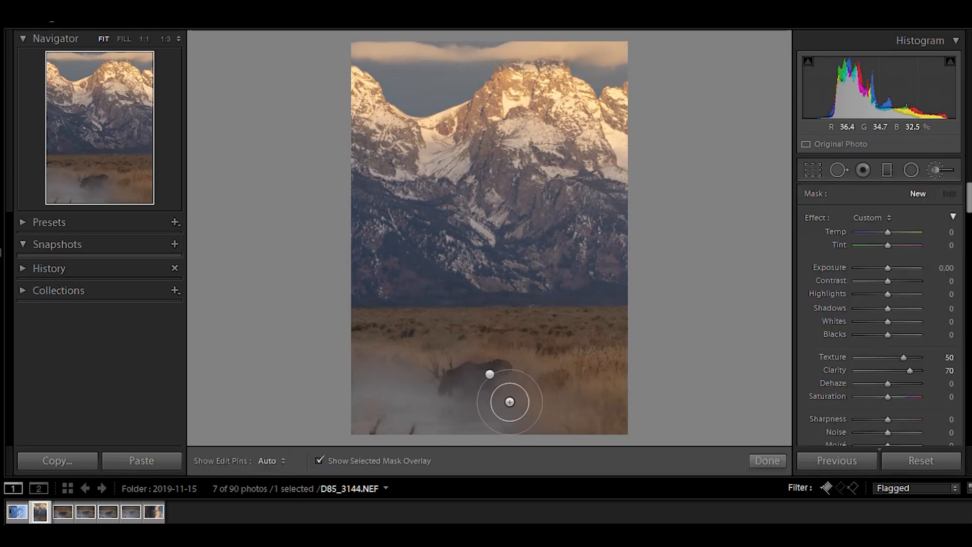
mouse_move(497, 402)
mouse_down()
mouse_move(399, 376)
mouse_move(395, 420)
mouse_move(506, 377)
mouse_up()
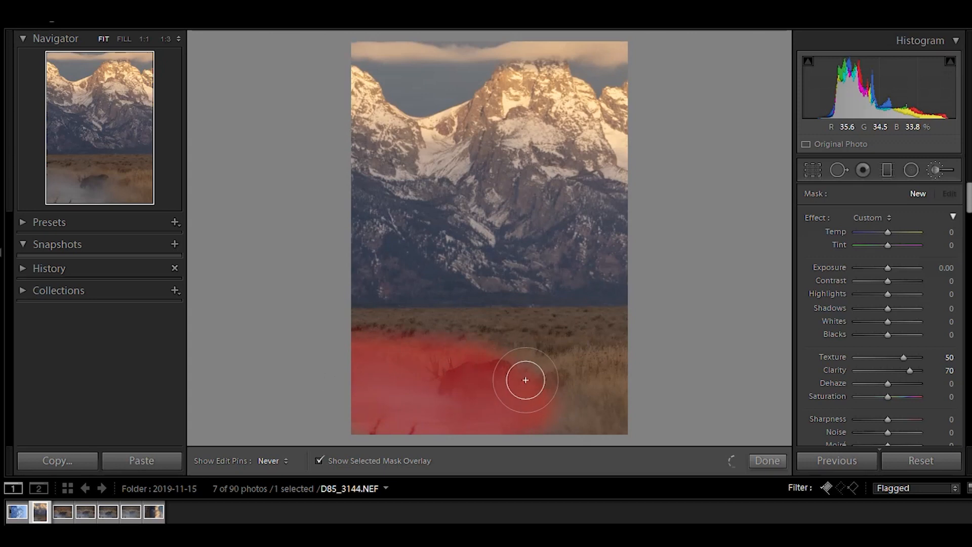
click(319, 461)
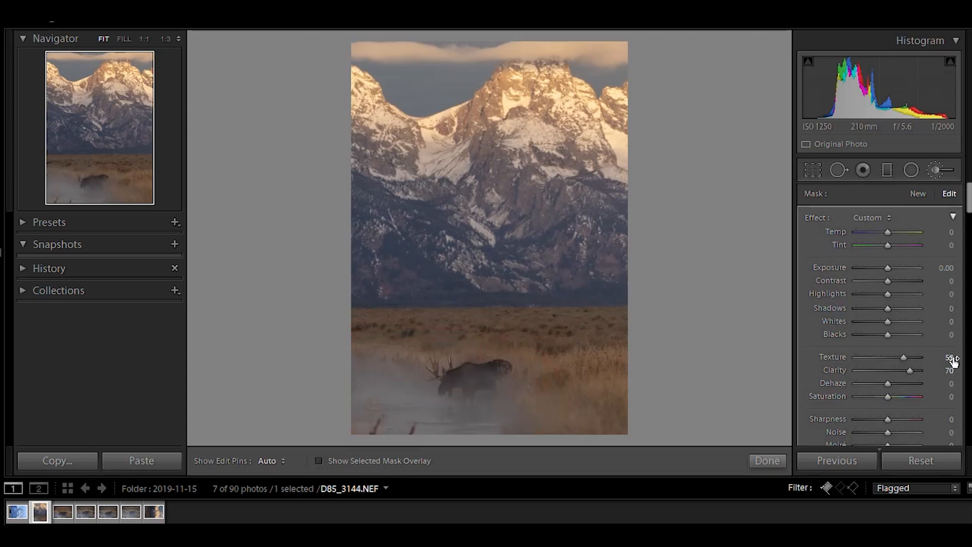
Set the brush's Texture and Clarity to 0.
click(948, 357)
text(0)
key(Return)
text(0)
key(Return)
Raise the brush's Dehaze to 46 and reset it to 0.
drag(888, 385, 902, 387)
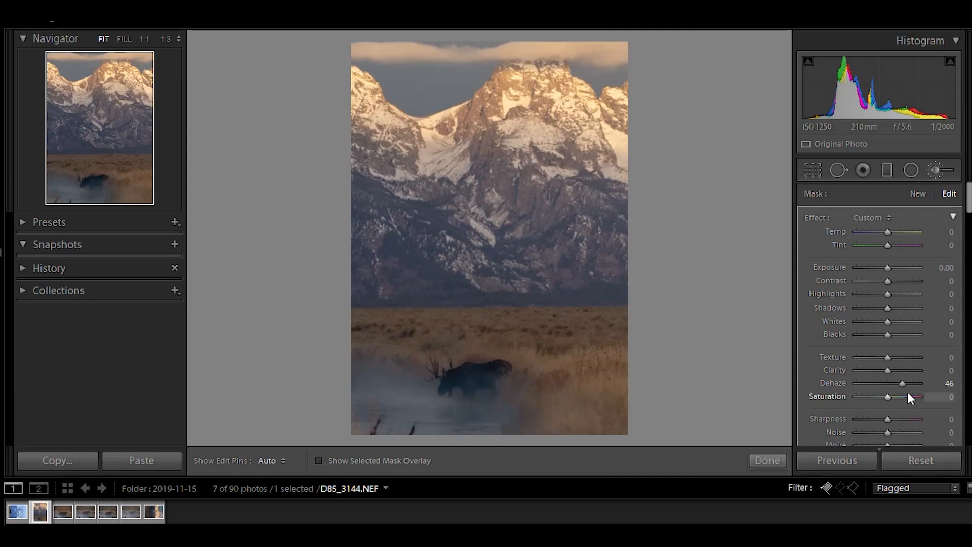
click(940, 384)
text(0)
key(Return)
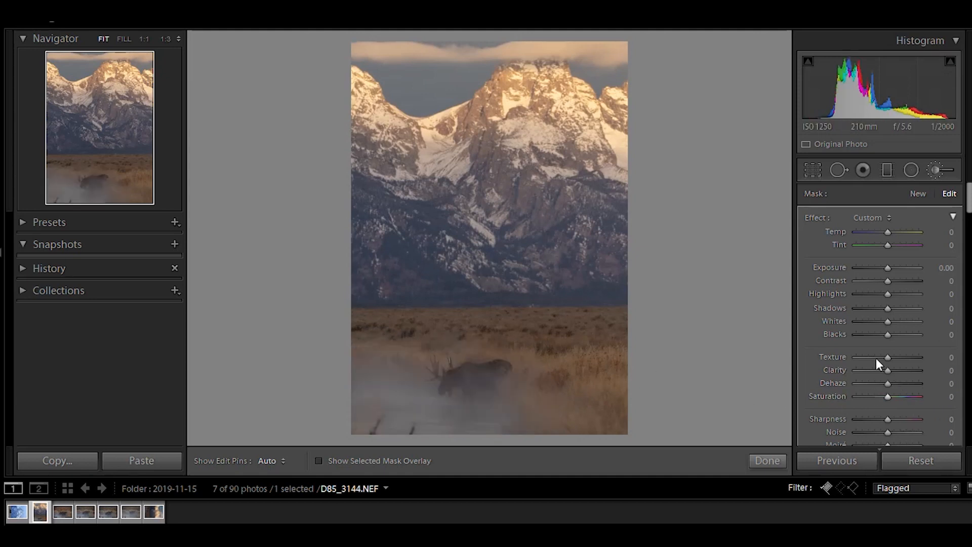
Set the brush's Dehaze to -5 and lower Exposure by 0.10 before closing the Adjustment Brush.
drag(888, 384, 886, 383)
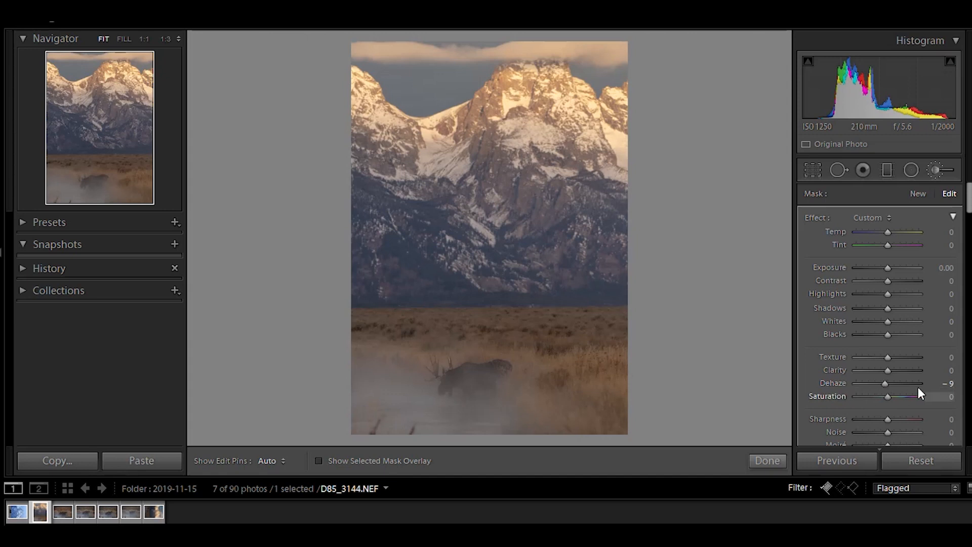
key(minus)
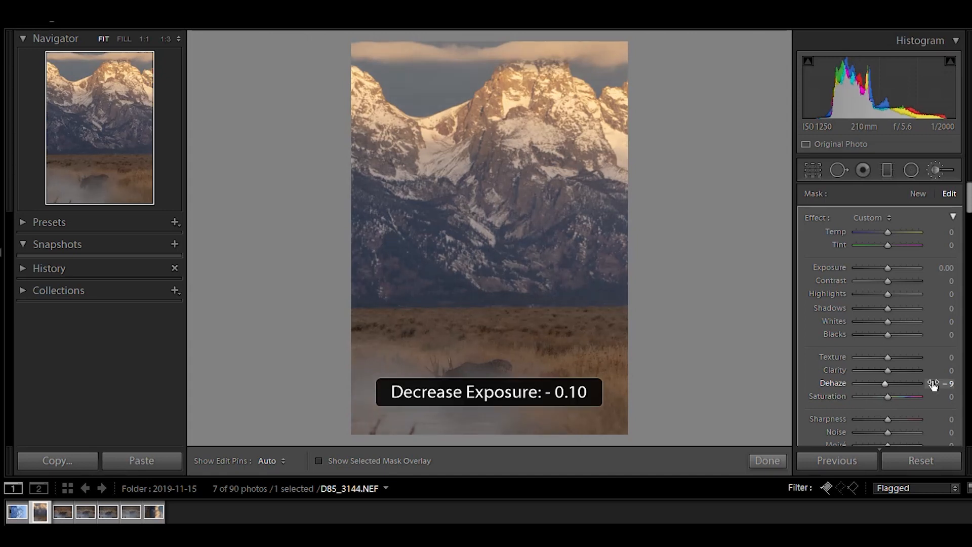
click(950, 385)
text(-5)
key(Return)
click(767, 459)
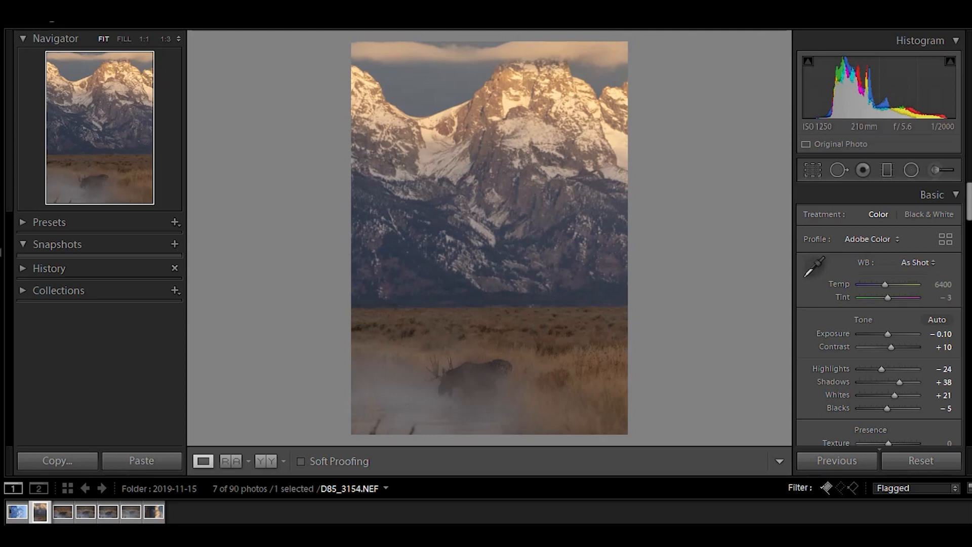
Switch to moose photo D85_3149 and back to D85_3144 to compare them.
click(63, 512)
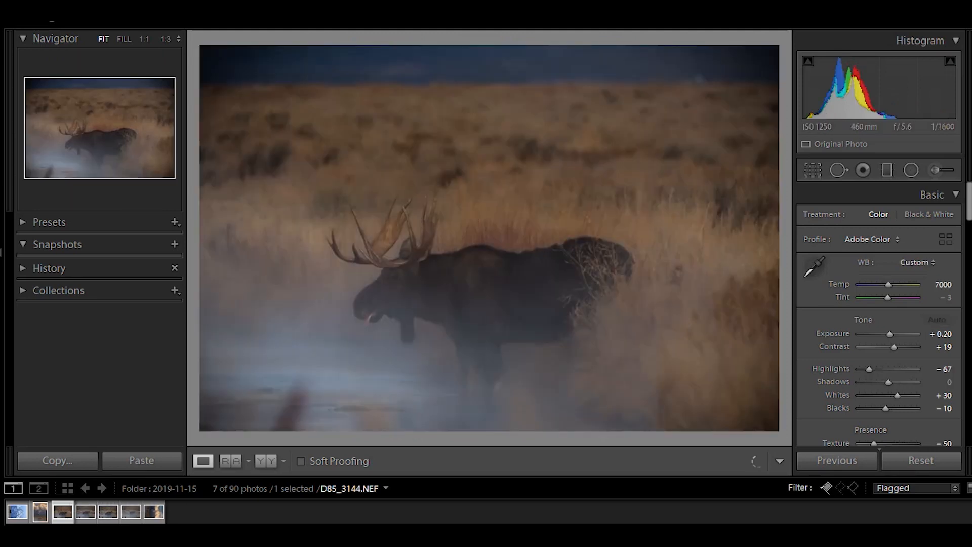
click(44, 513)
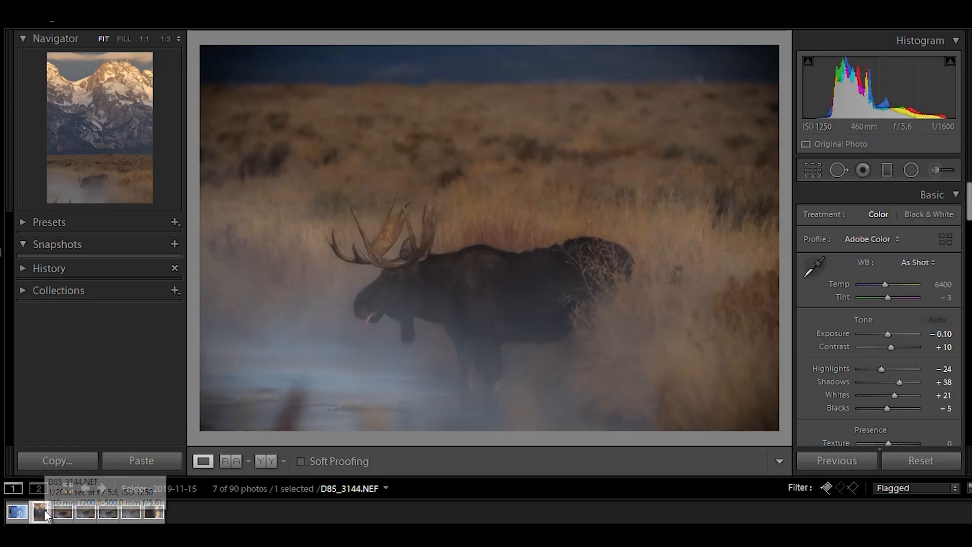
Add a post-crop vignette with Amount -19, Midpoint 40, Roundness +48 and Feather 79.
scroll(956, 400, down, 15)
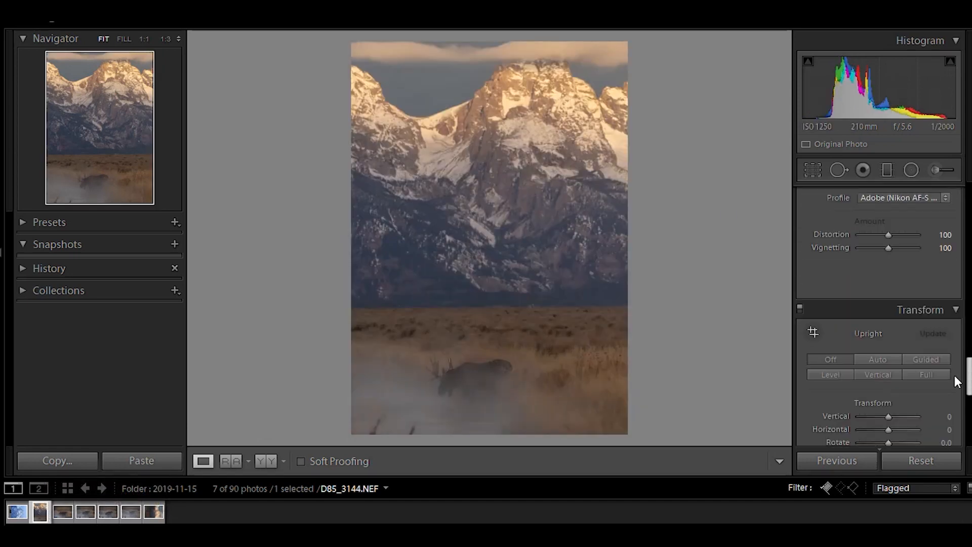
scroll(956, 423, down, 3)
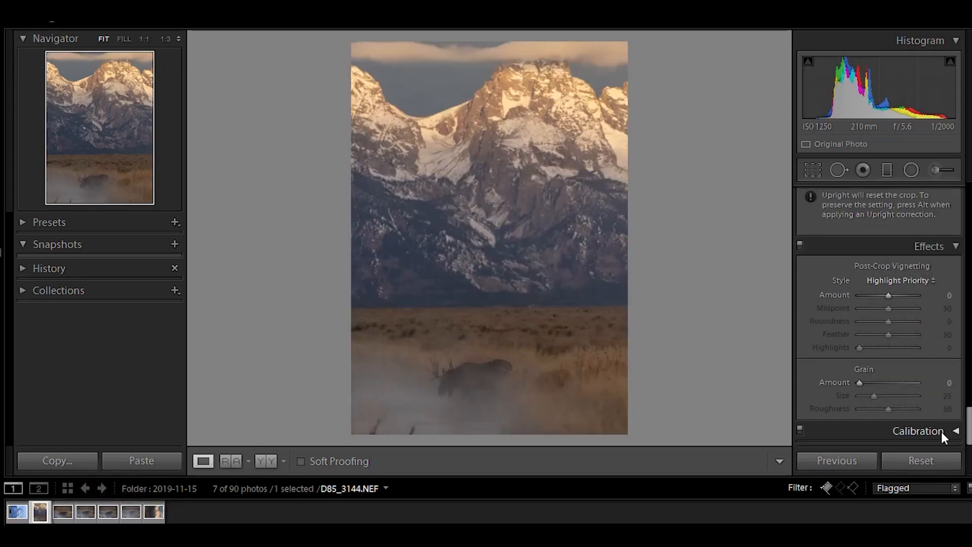
drag(889, 298, 883, 296)
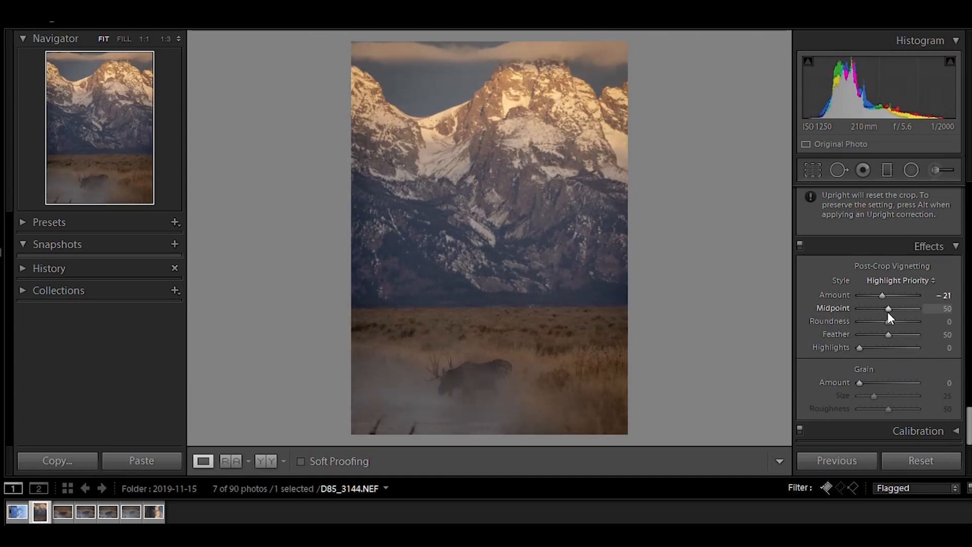
drag(888, 335, 883, 294)
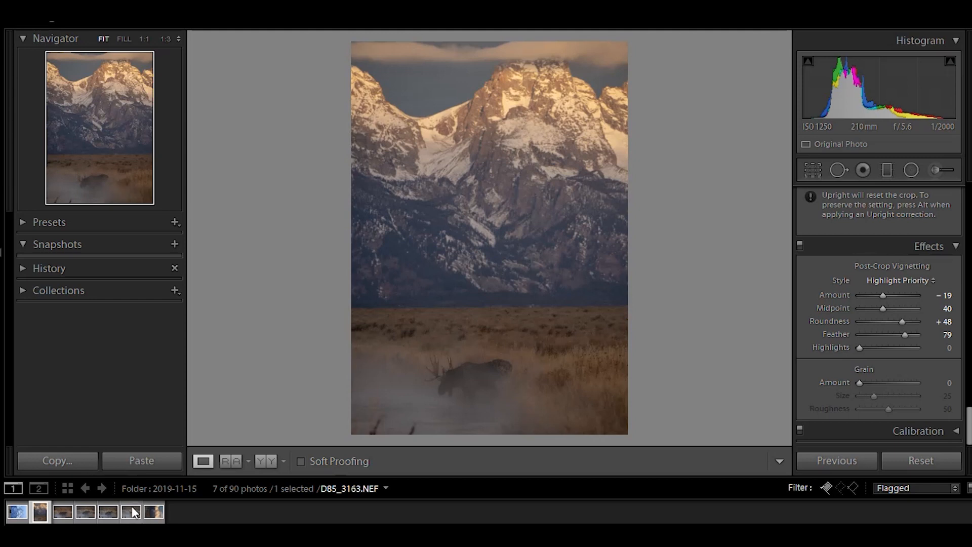
Hide the left panel and browse the flagged moose photos, ending on D85_3149.
click(62, 511)
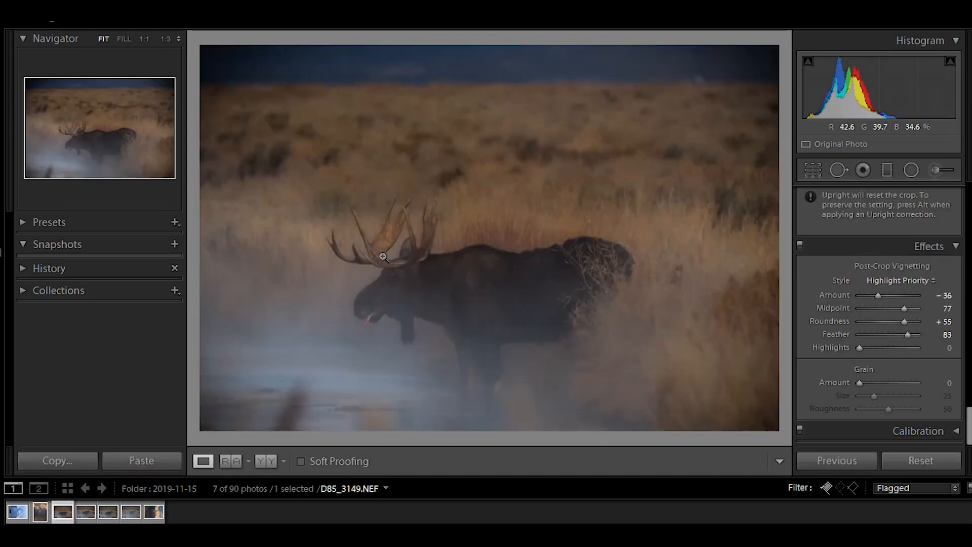
click(1, 255)
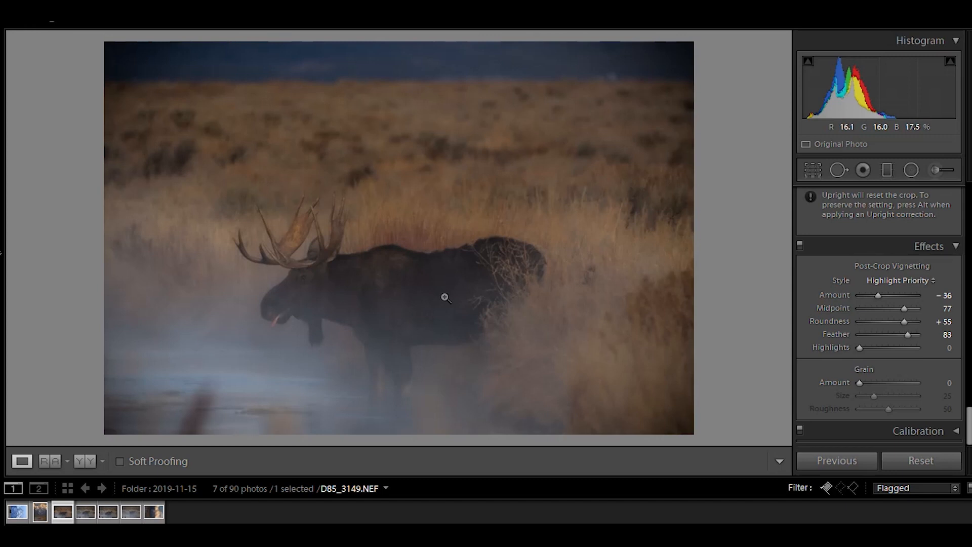
click(124, 519)
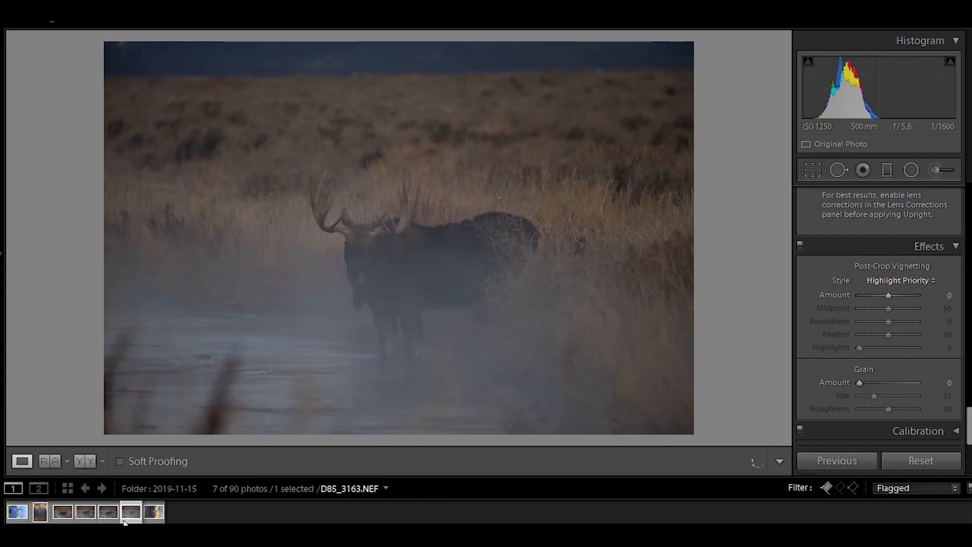
click(108, 514)
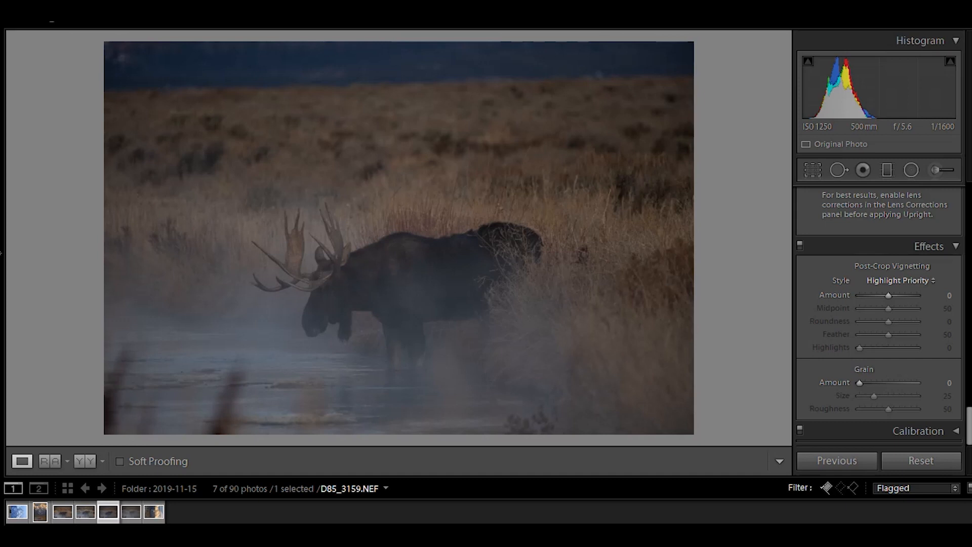
key(Left)
key(Right)
key(Left)
key(Left)
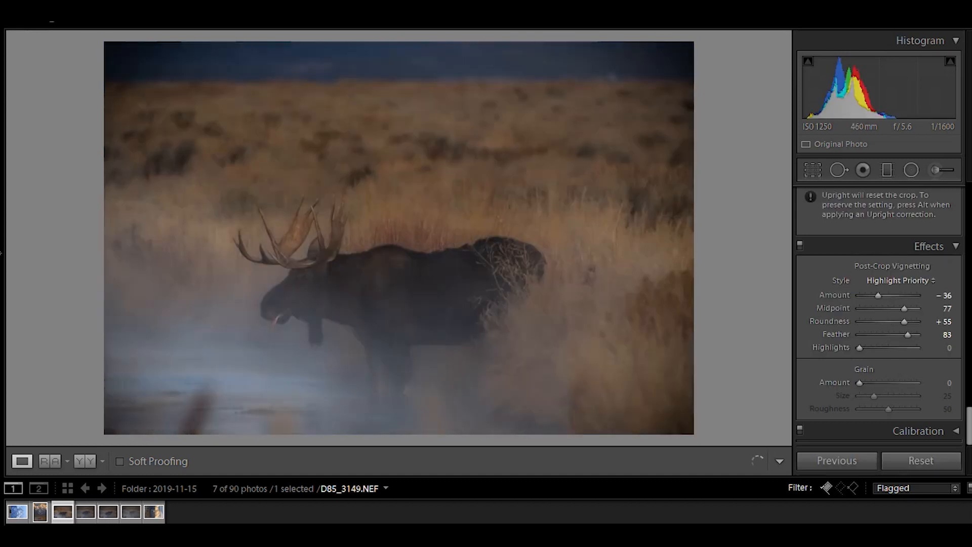
key(Left)
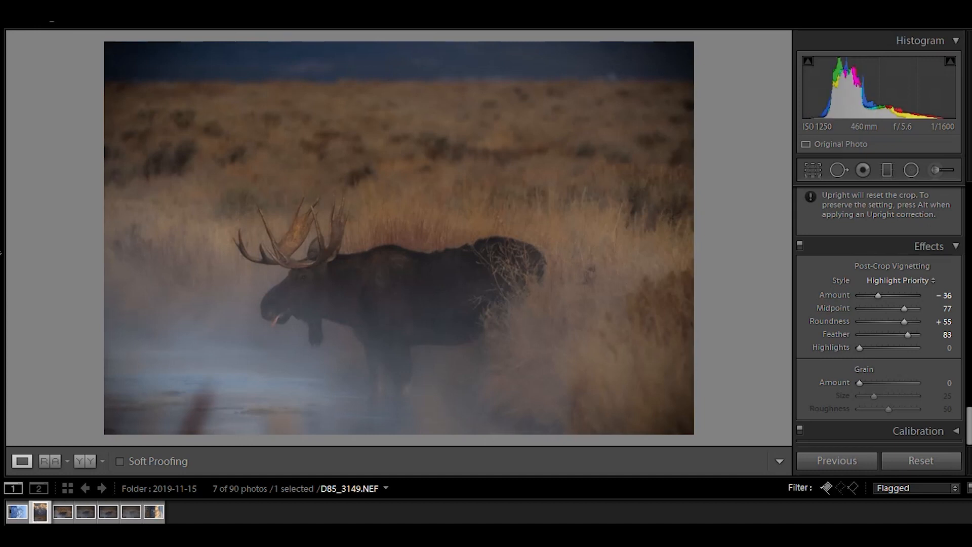